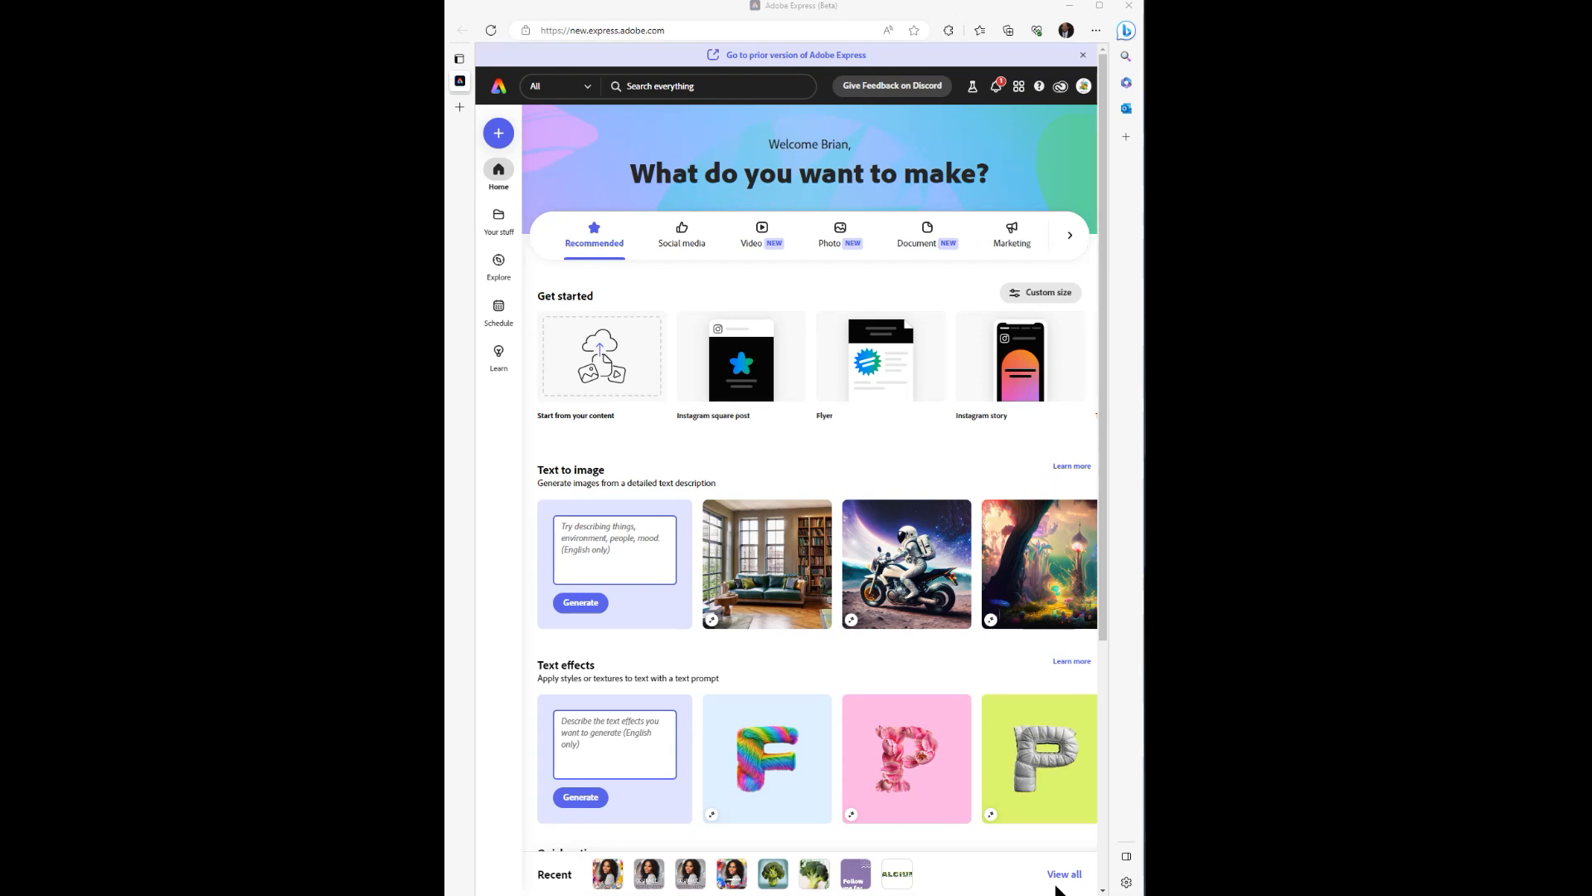
Import Express Test 1.psd from the Downloads folder and open it in the editor.
{"action": "mouse_move", "coordinate": [734, 390]}
{"action": "left_click", "coordinate": [603, 365]}
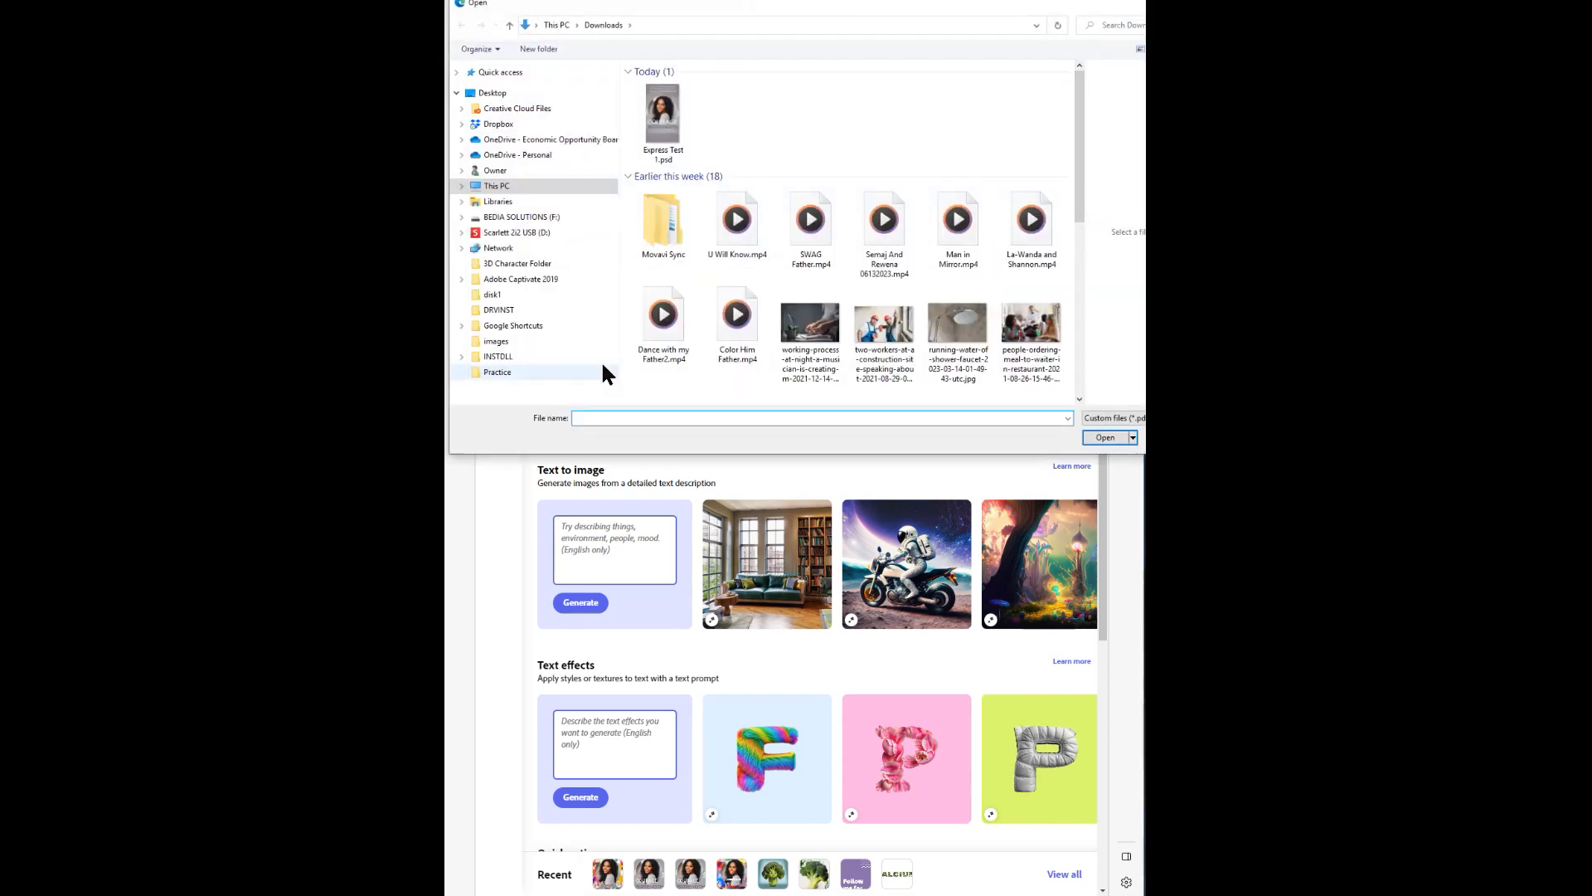
{"action": "left_click", "coordinate": [638, 154]}
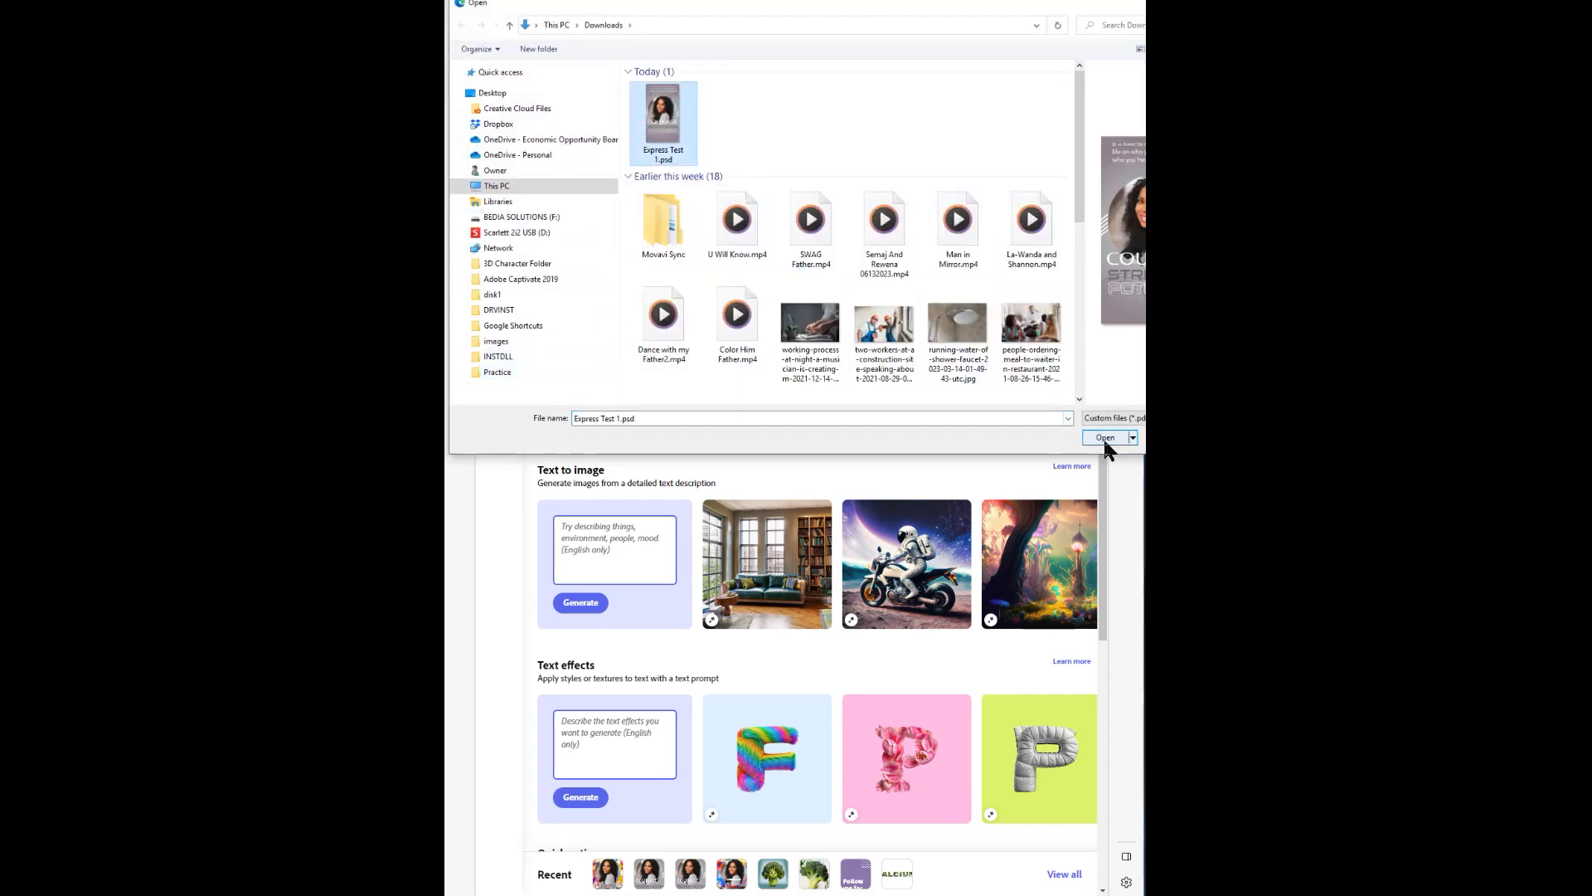
{"action": "left_click", "coordinate": [1105, 439]}
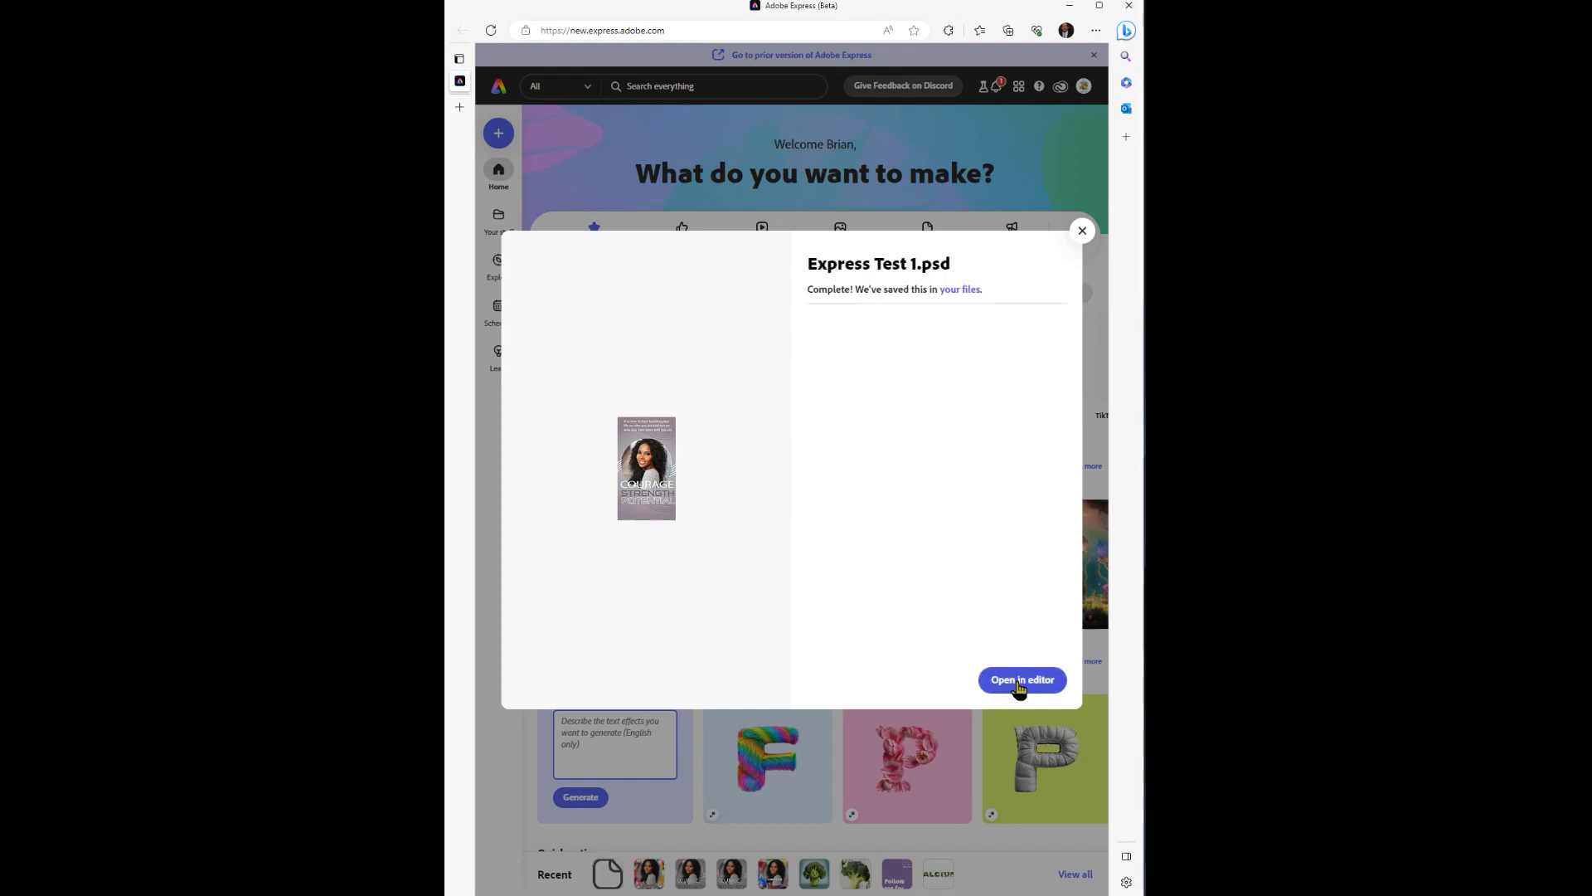
{"action": "left_click", "coordinate": [1019, 682]}
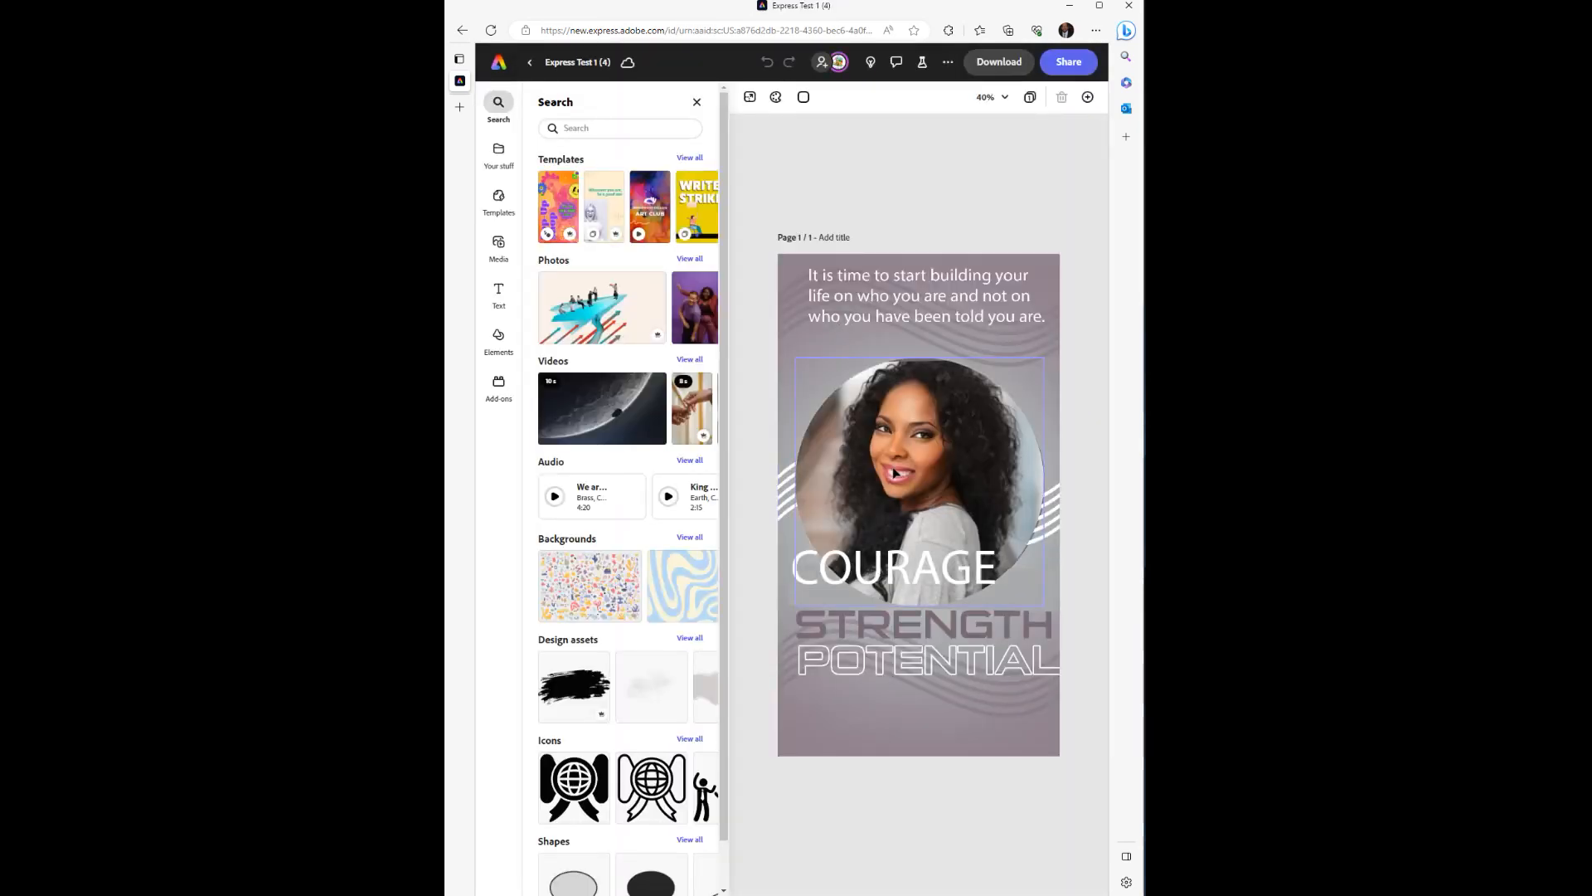
Nudge the circular portrait slightly up and to the left, and select the COURAGE text and the background image in turn.
{"action": "left_click_drag", "start_coordinate": [900, 470], "coordinate": [893, 458]}
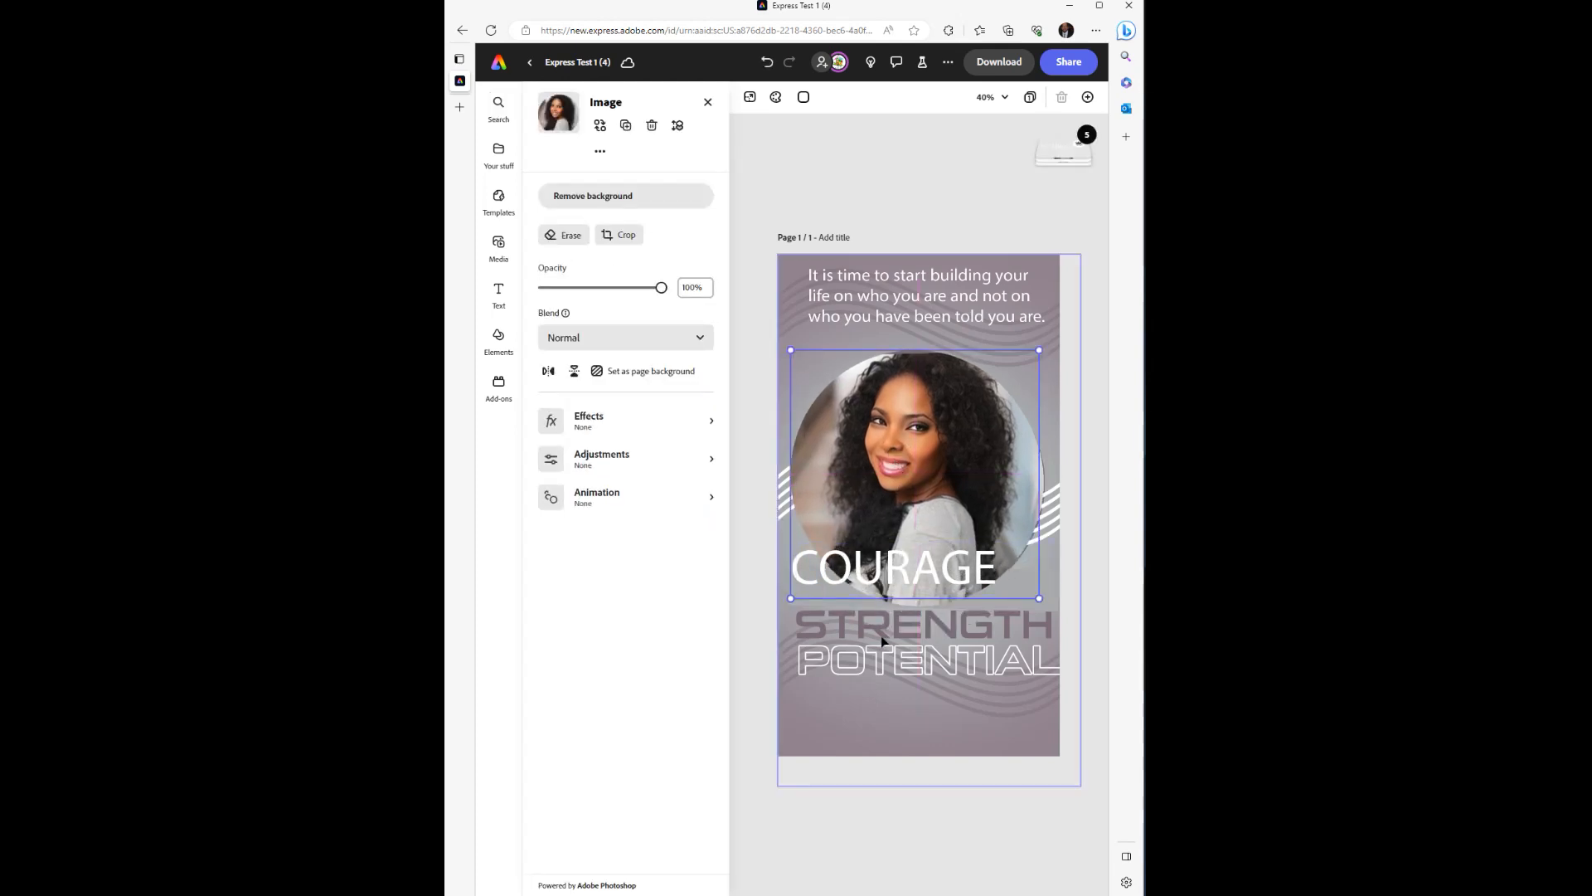
{"action": "left_click", "coordinate": [866, 587]}
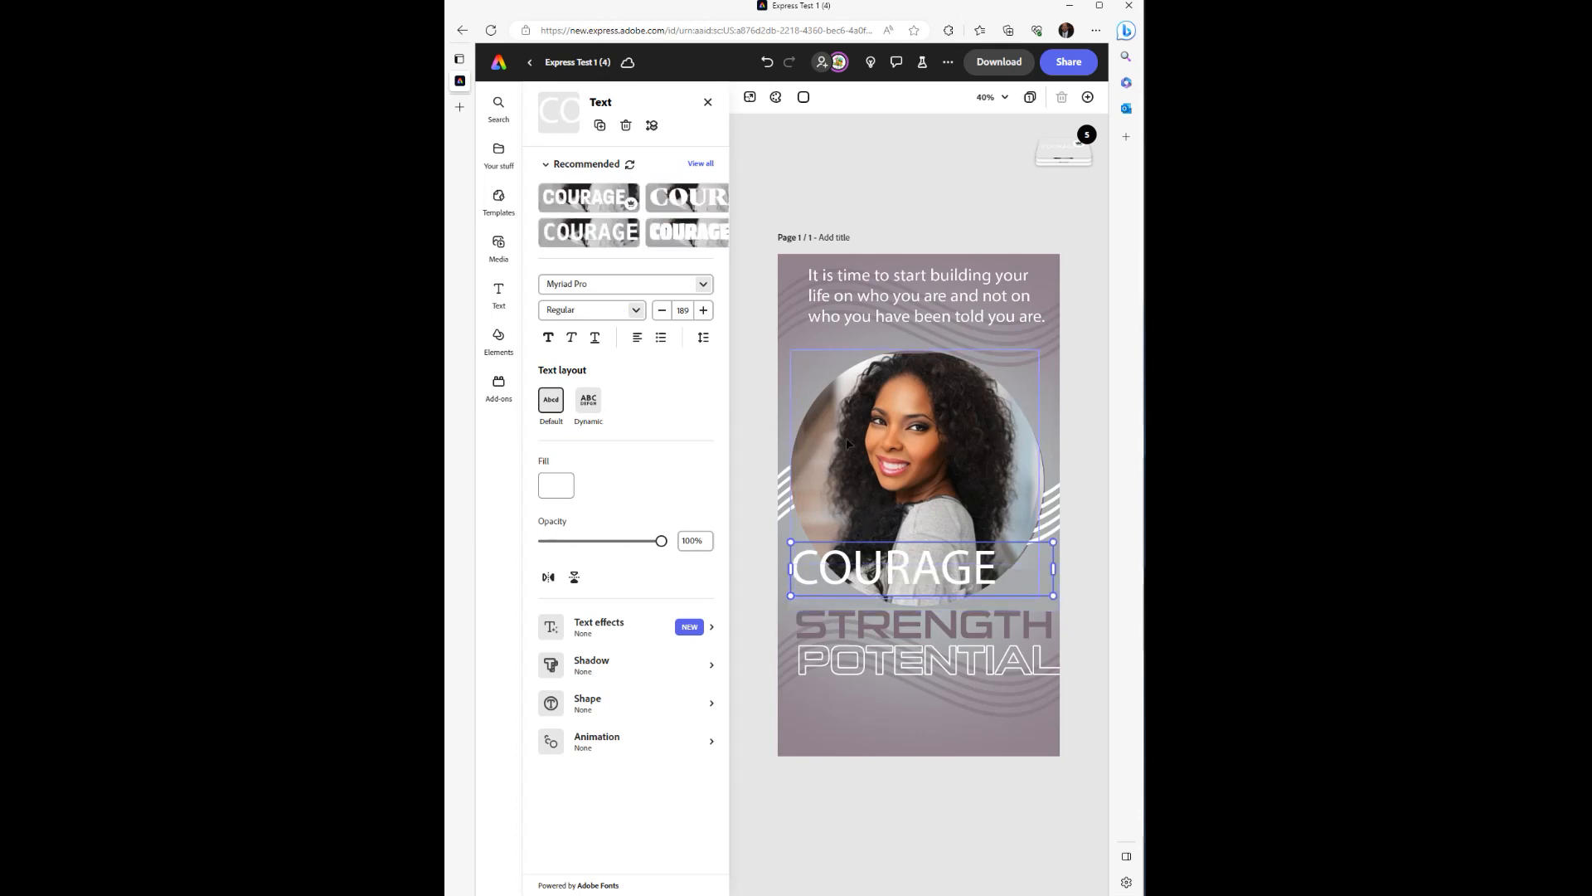
{"action": "left_click", "coordinate": [785, 292]}
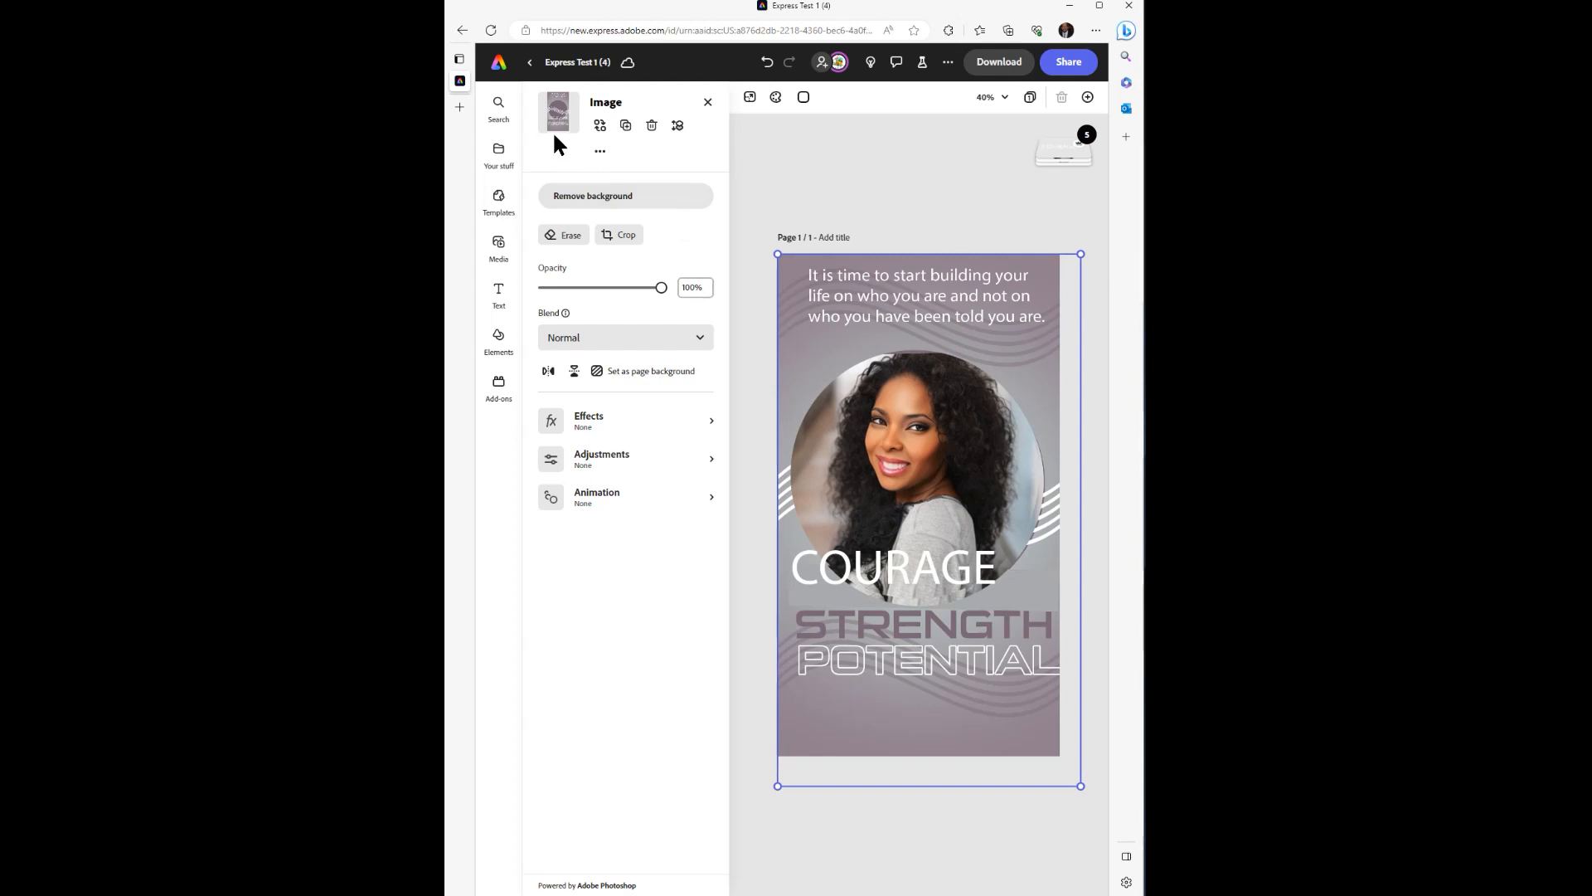
Add a Portrait (3:4) text-to-image placeholder and enlarge it until it covers the whole page.
{"action": "left_click", "coordinate": [501, 249]}
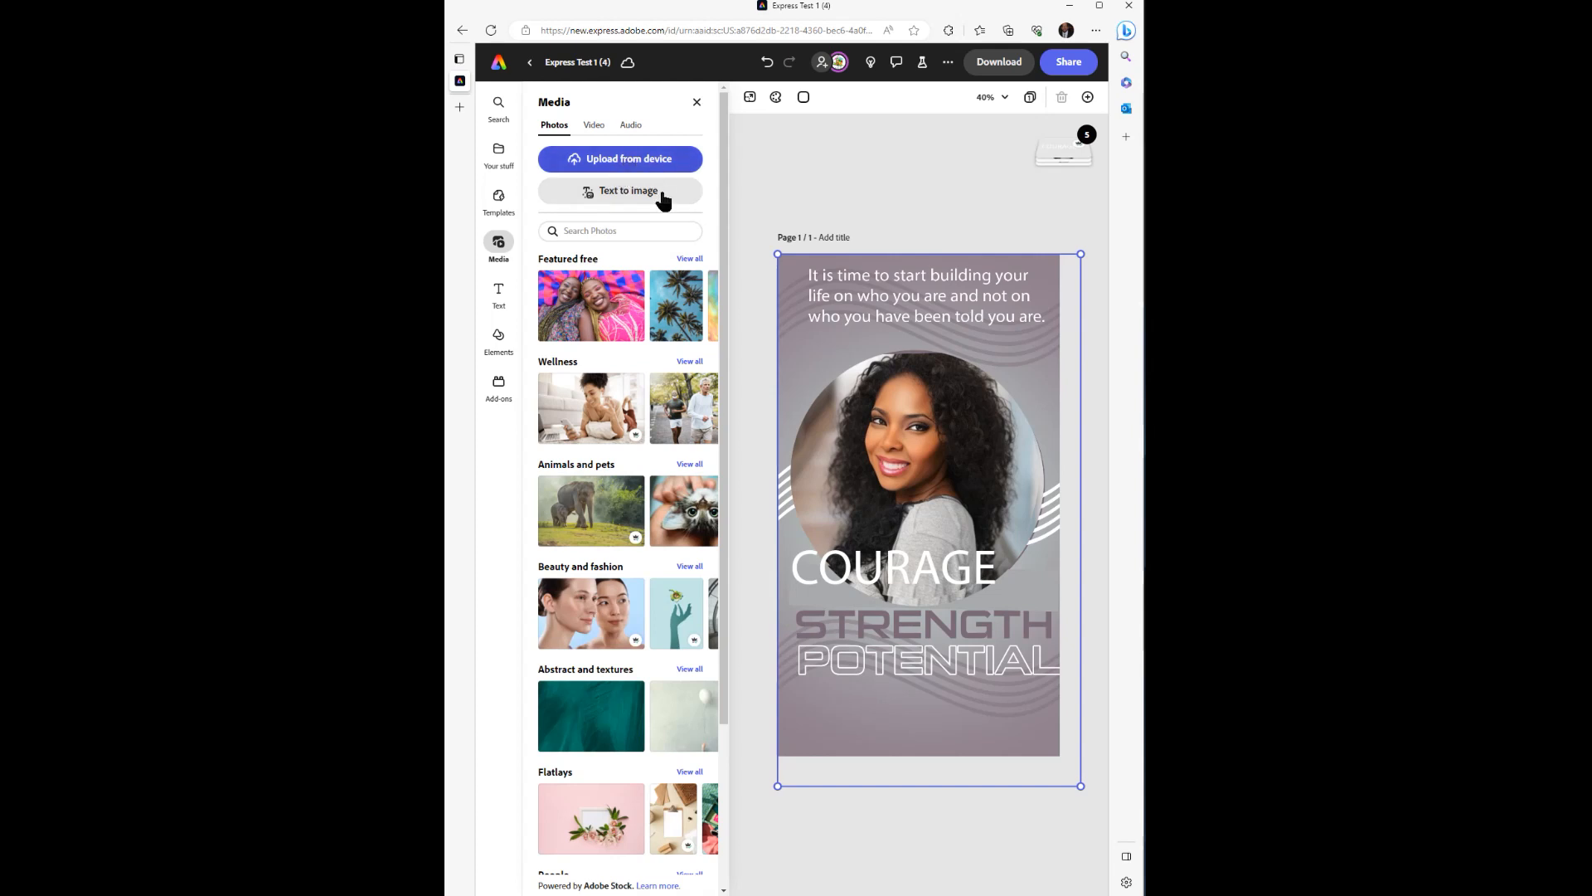
{"action": "left_click", "coordinate": [612, 195]}
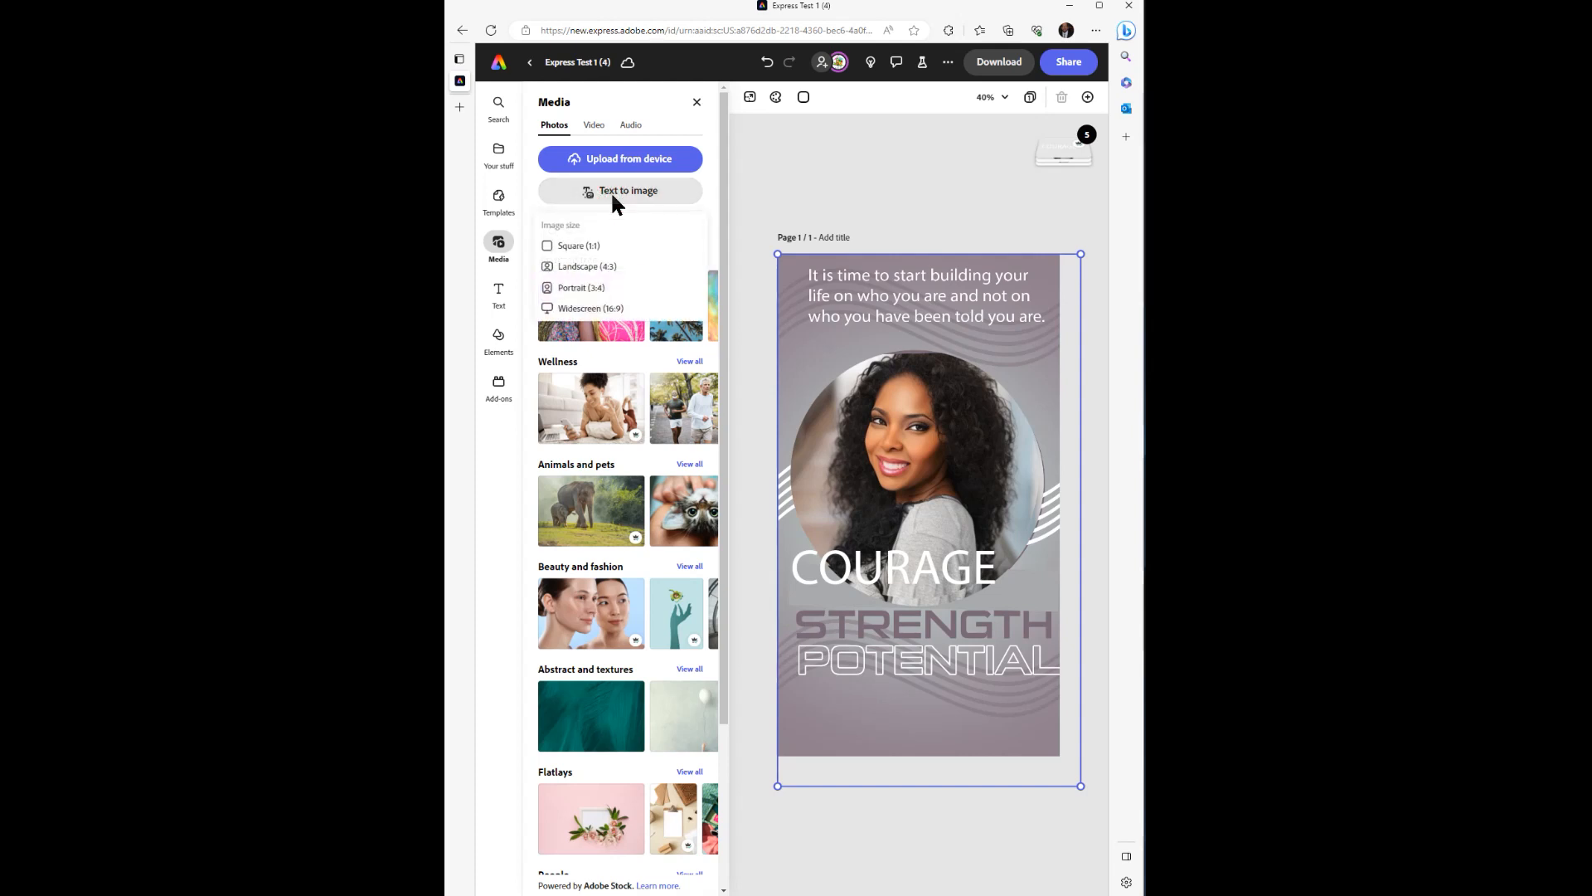
{"action": "left_click", "coordinate": [573, 288]}
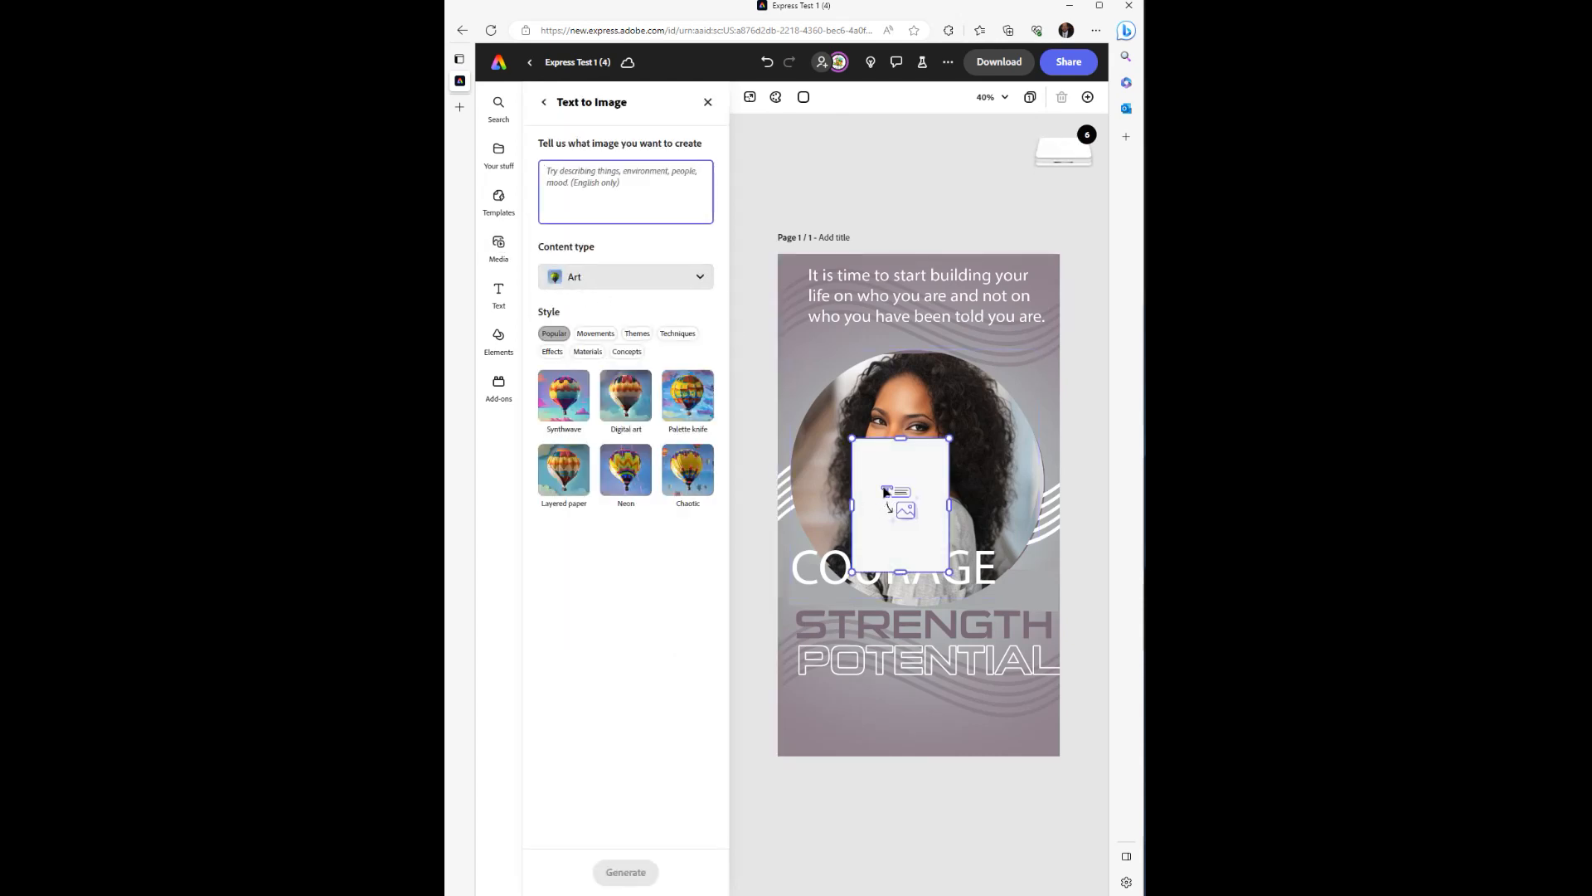
{"action": "left_click_drag", "start_coordinate": [840, 390], "coordinate": [889, 445]}
{"action": "left_click_drag", "start_coordinate": [918, 538], "coordinate": [1106, 761]}
{"action": "left_click_drag", "start_coordinate": [857, 407], "coordinate": [740, 246]}
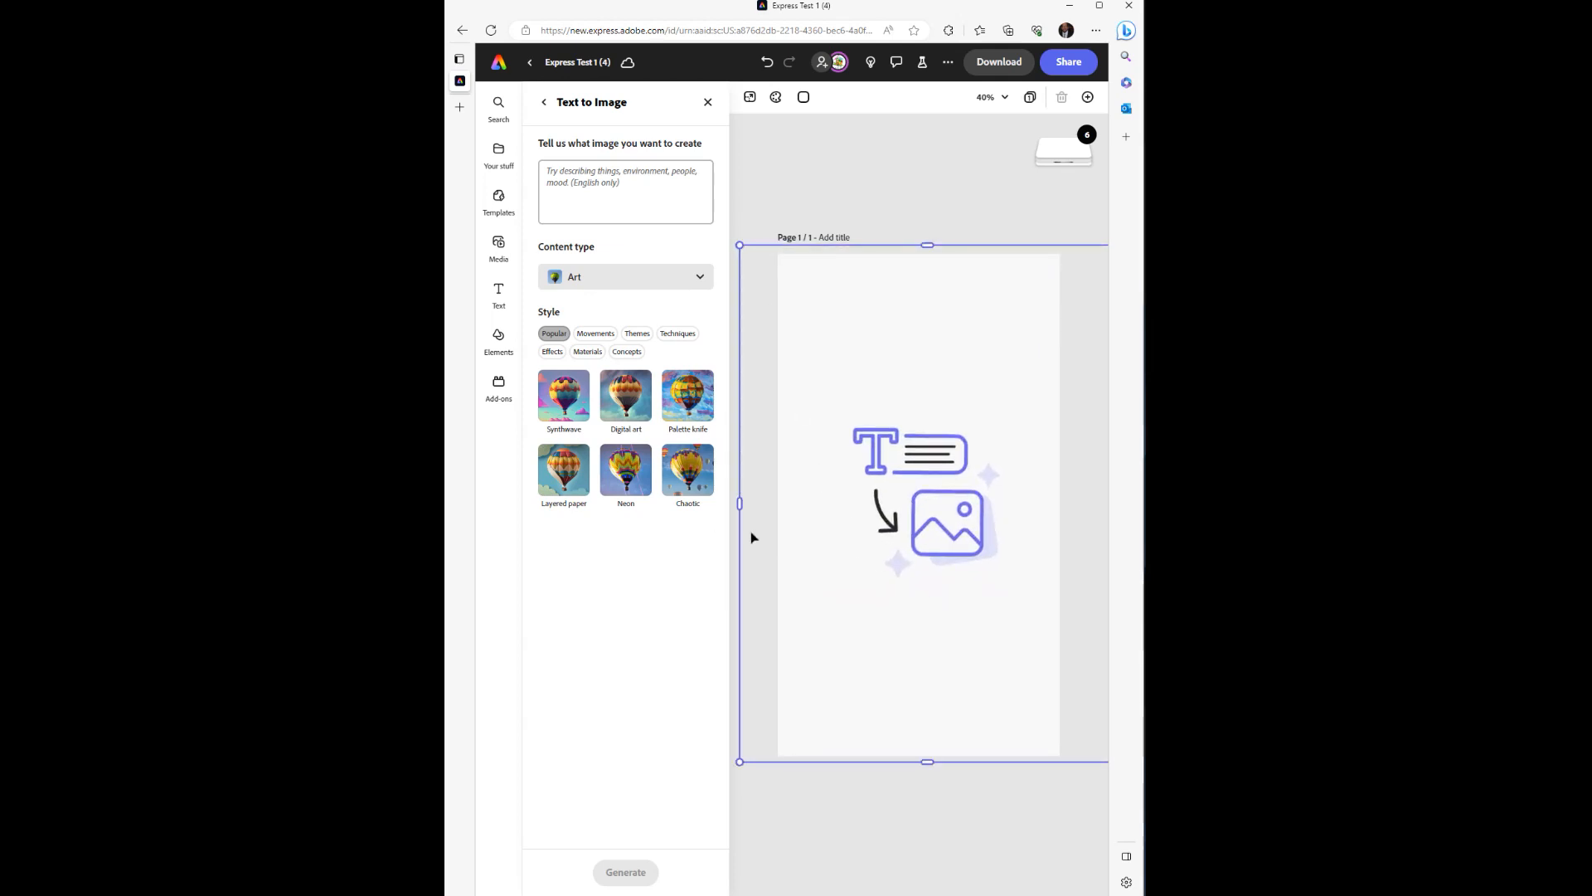
Generate an image in the placeholder from the prompt "Confetti and colorful balloons".
{"action": "left_click", "coordinate": [550, 175]}
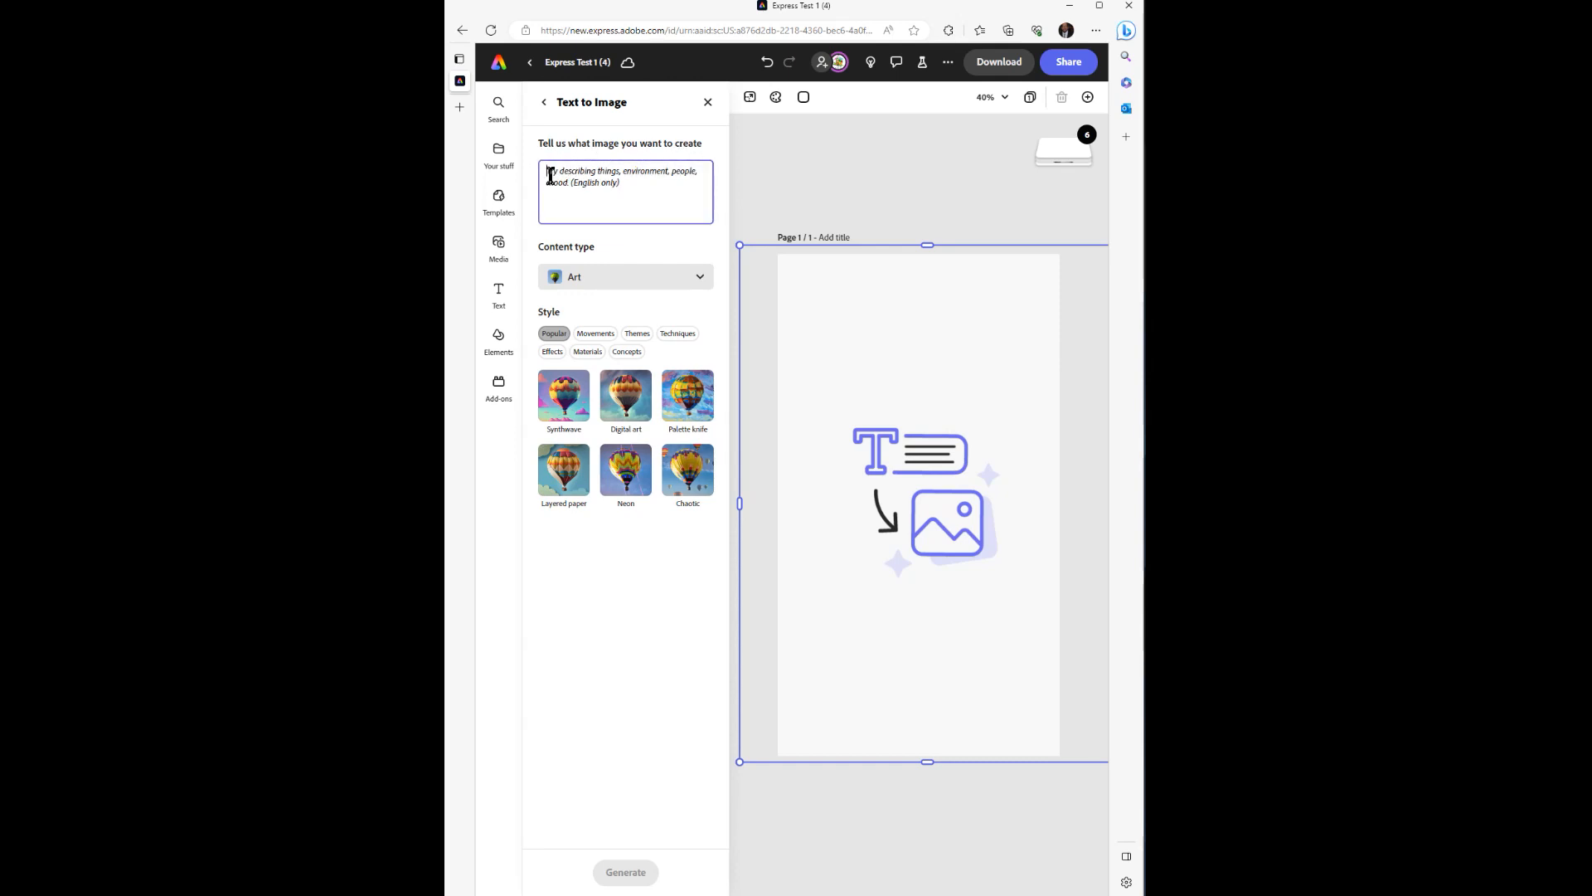
{"action": "type", "text": "A"}
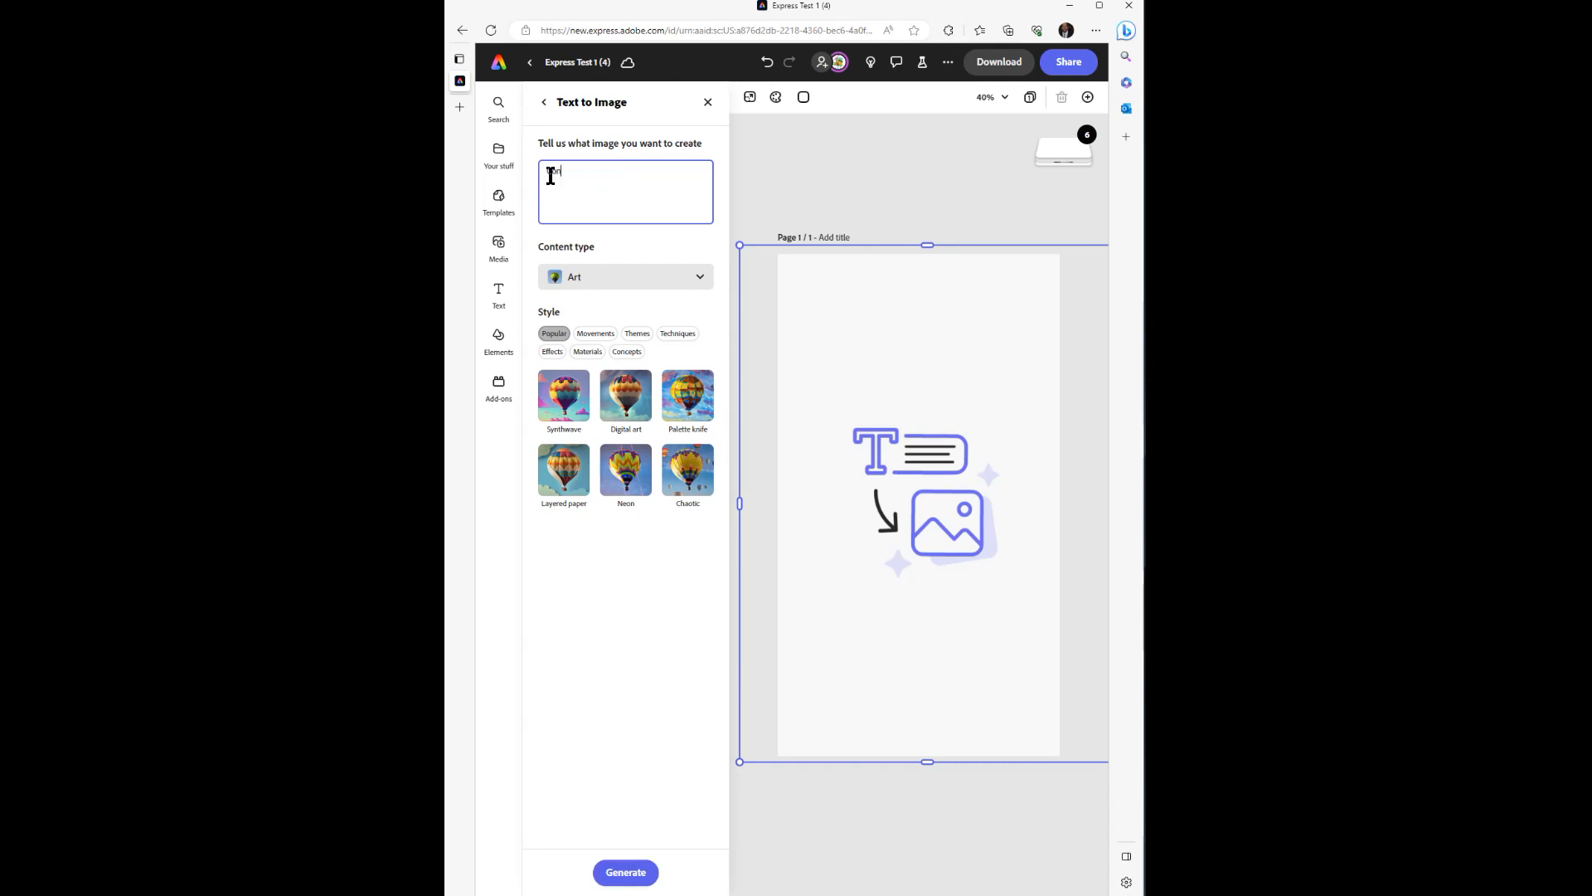
{"action": "type", "text": "onfetti and "}
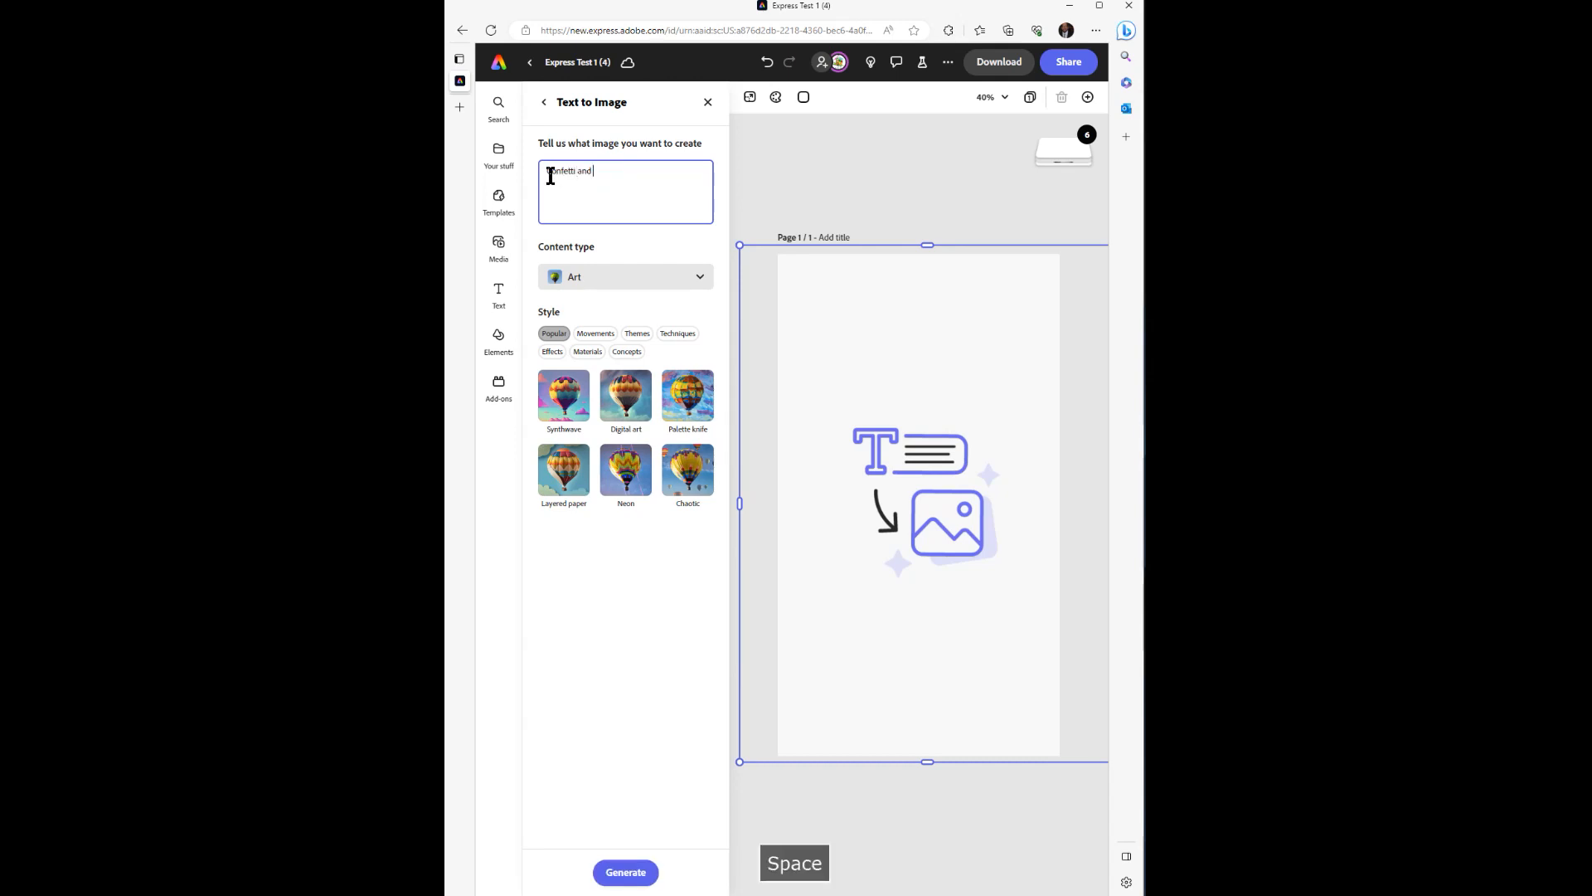
{"action": "type", "text": "colorf"}
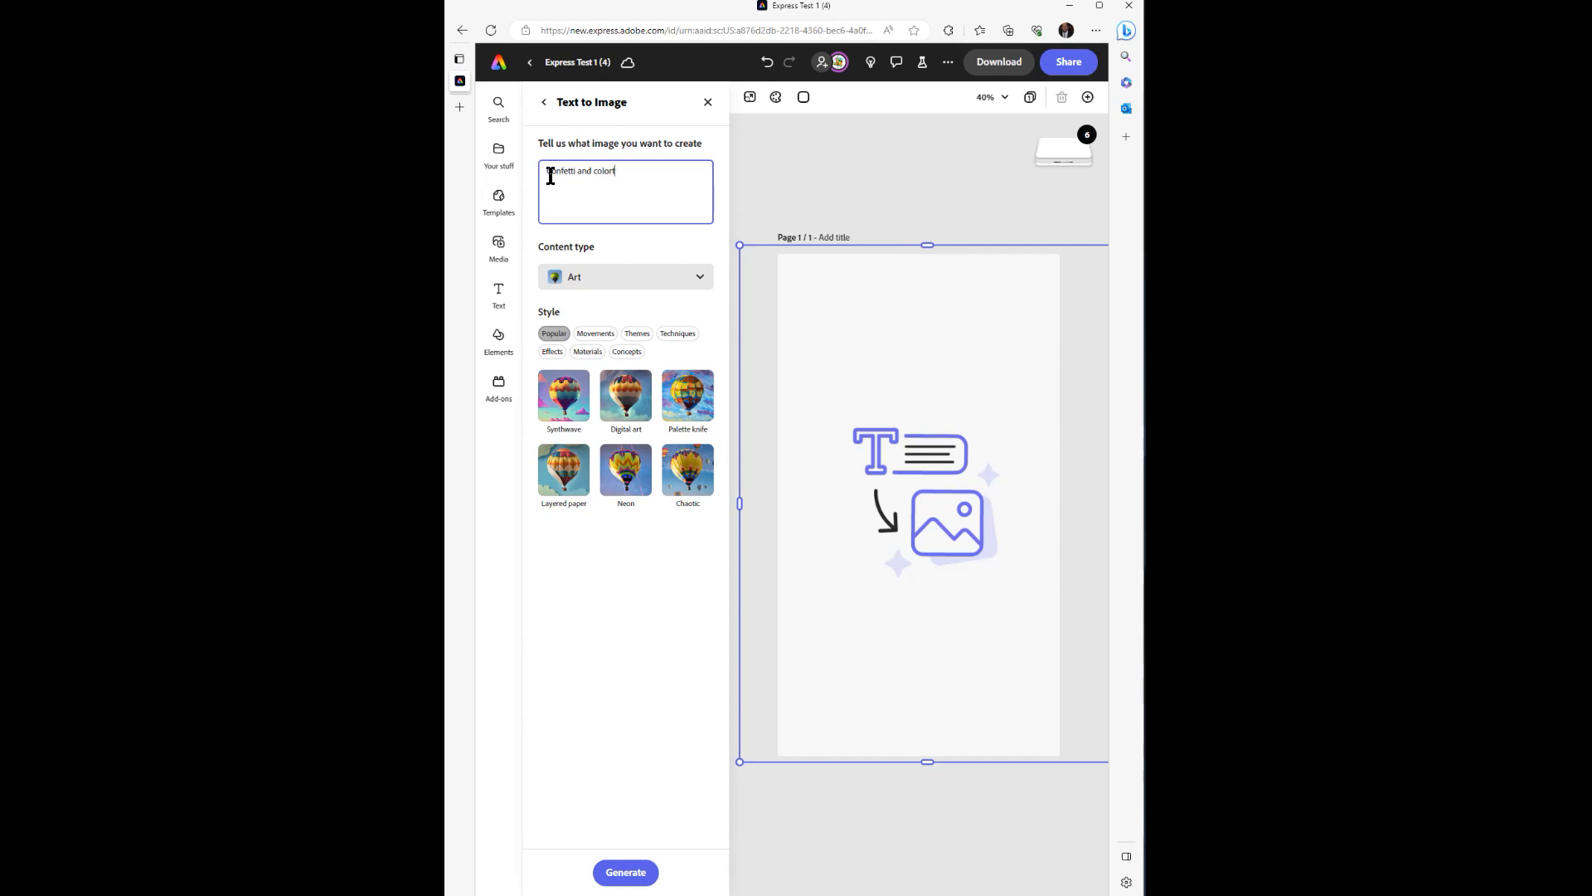
{"action": "type", "text": "ul bal"}
{"action": "key", "text": "Tab"}
{"action": "left_click", "coordinate": [620, 878]}
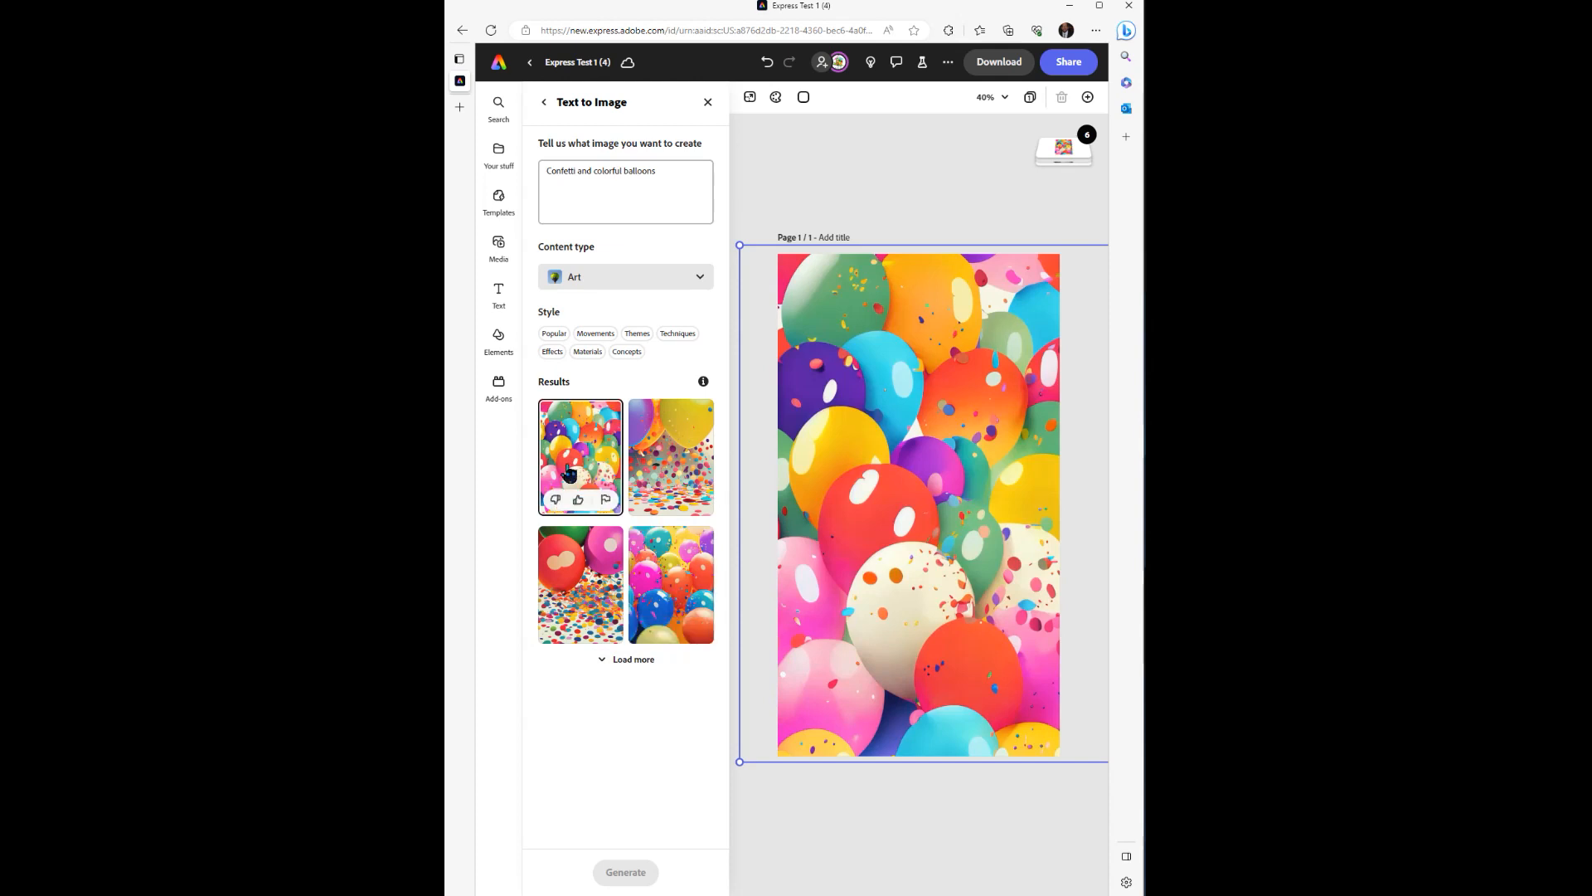
Load more generated results and apply the variation with the large blue balloon in the foreground.
{"action": "left_click", "coordinate": [642, 658]}
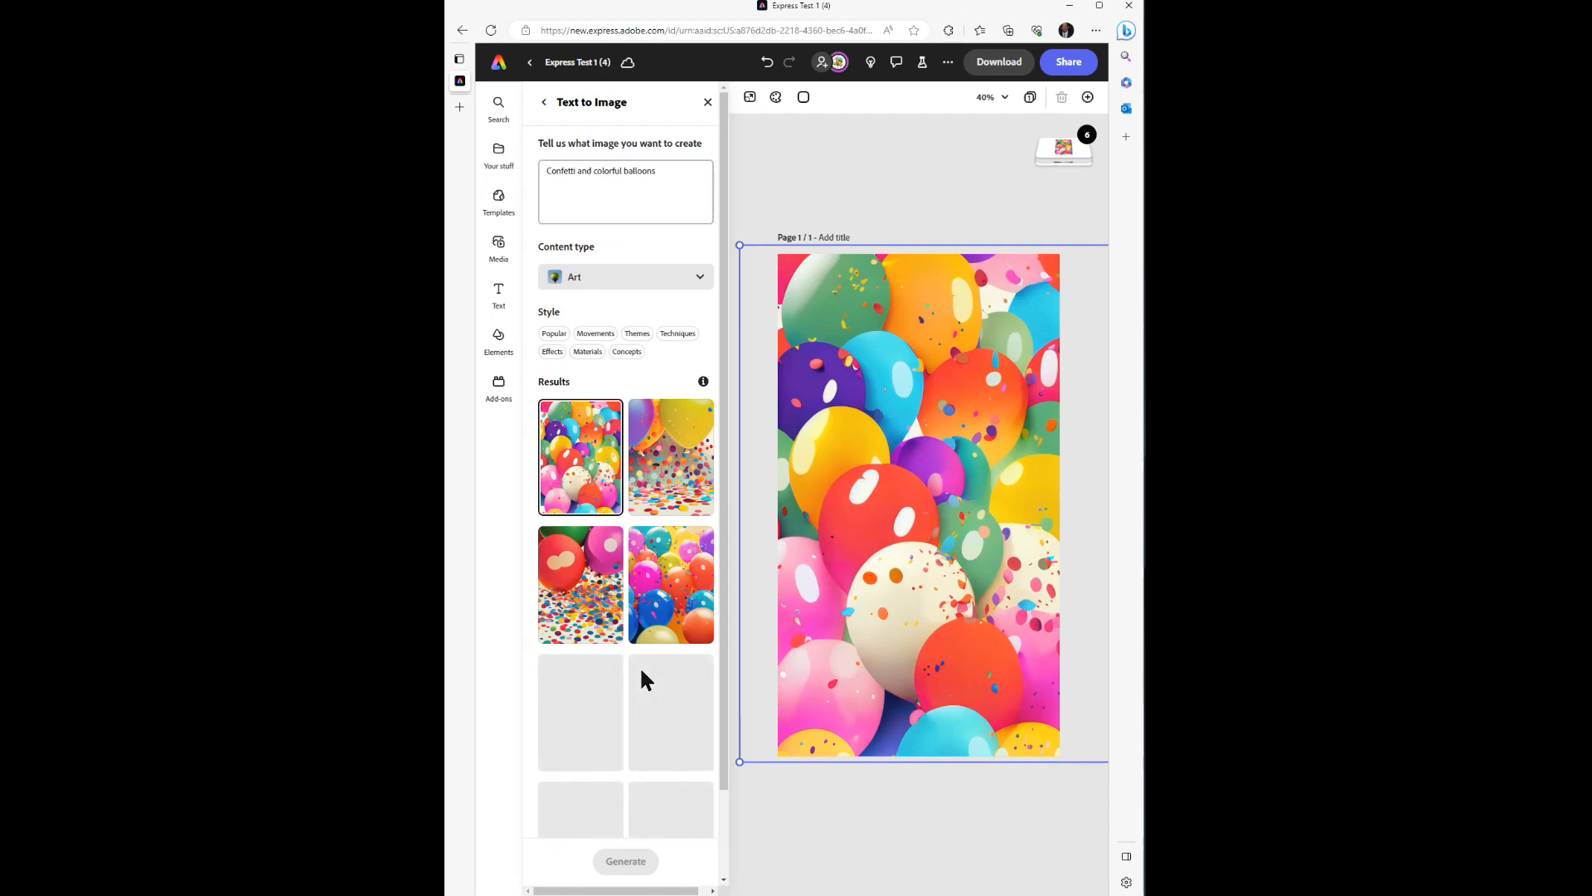
{"action": "scroll", "coordinate": [643, 676], "scroll_direction": "down", "scroll_amount": 1}
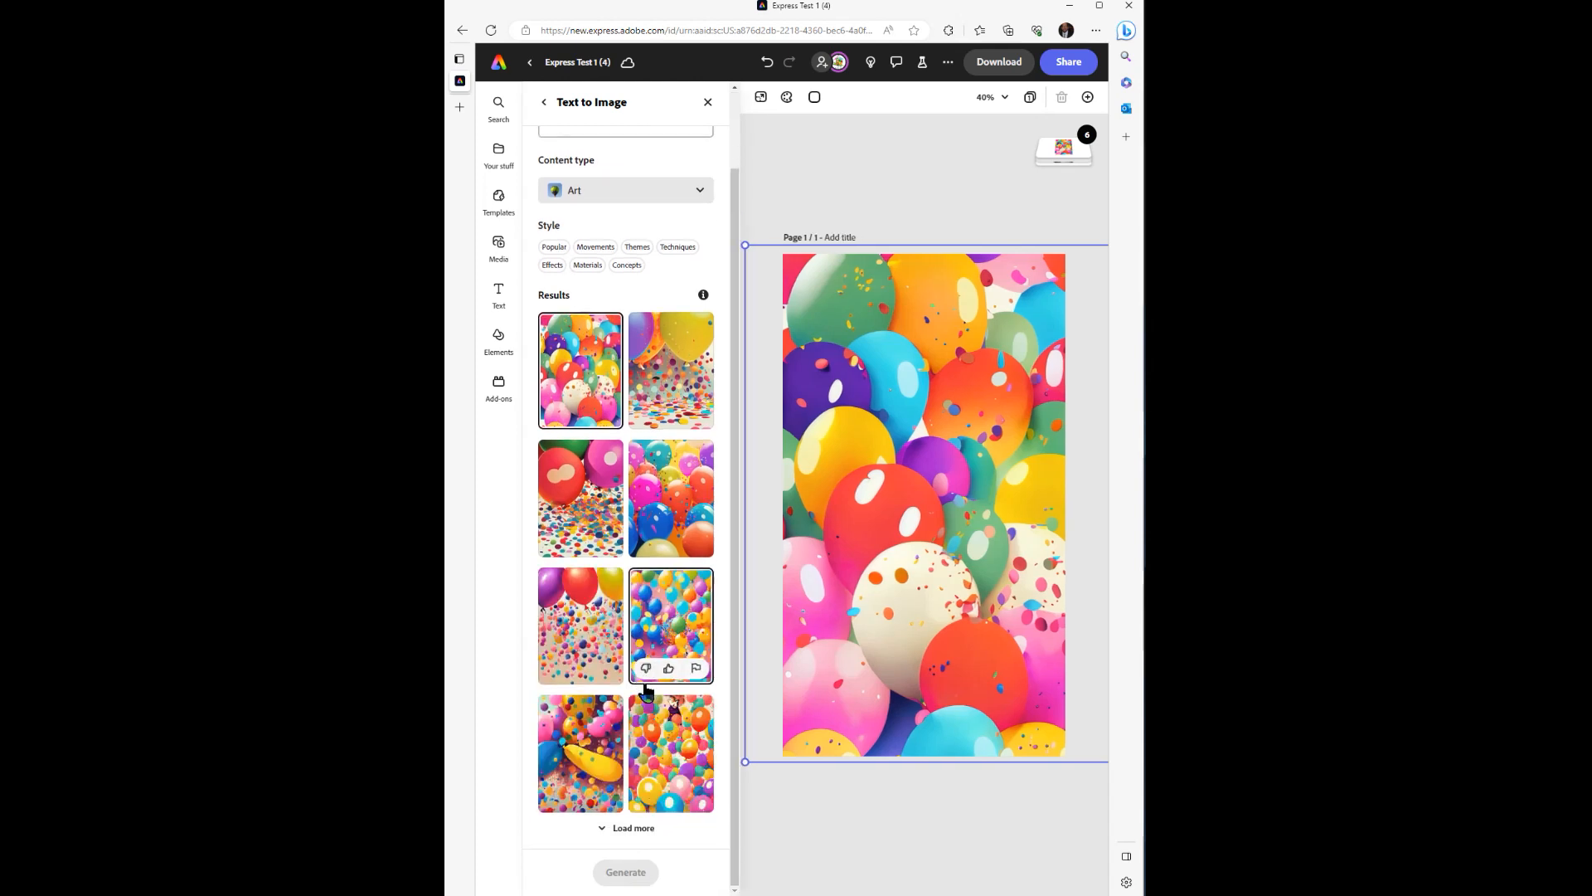
{"action": "left_click", "coordinate": [655, 526]}
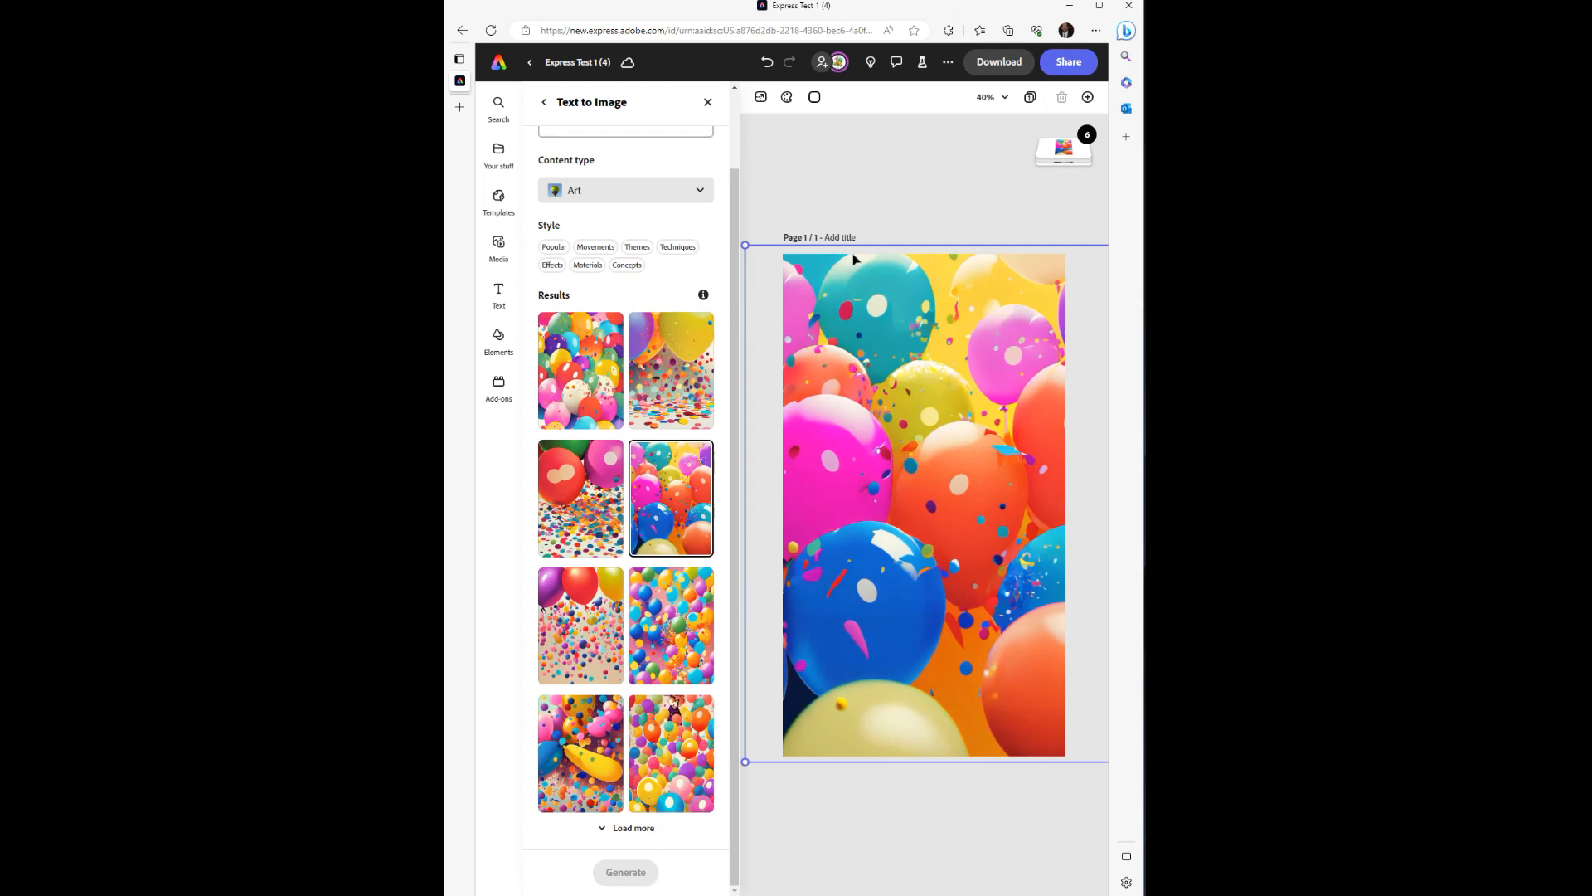
Send the balloon image behind all the other layers and delete the original purple wavy background.
{"action": "left_click", "coordinate": [905, 154]}
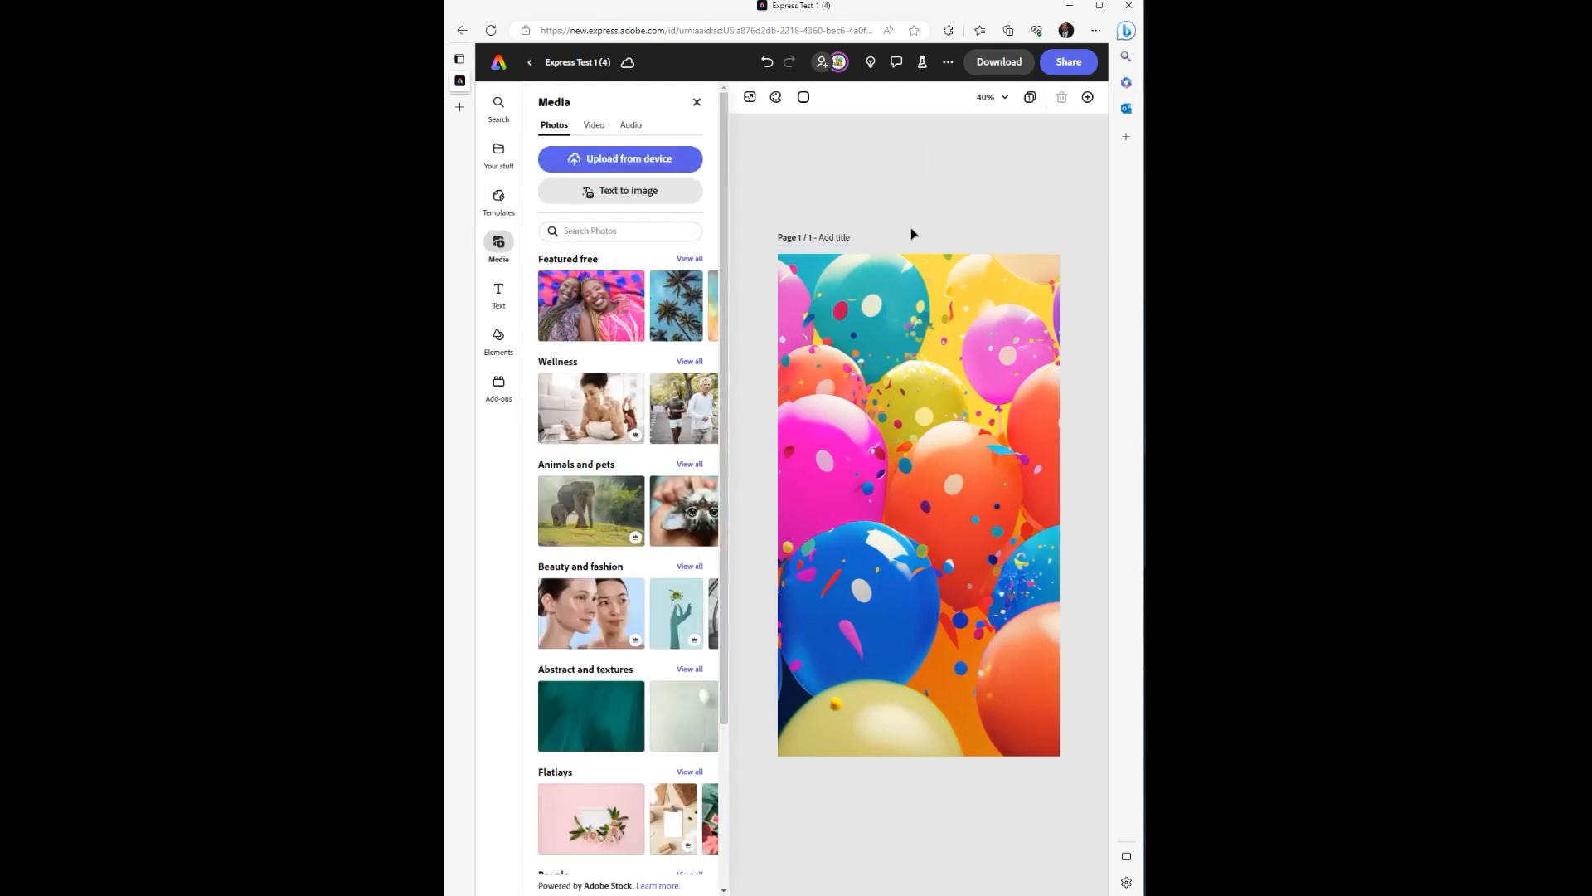
{"action": "left_click", "coordinate": [870, 285]}
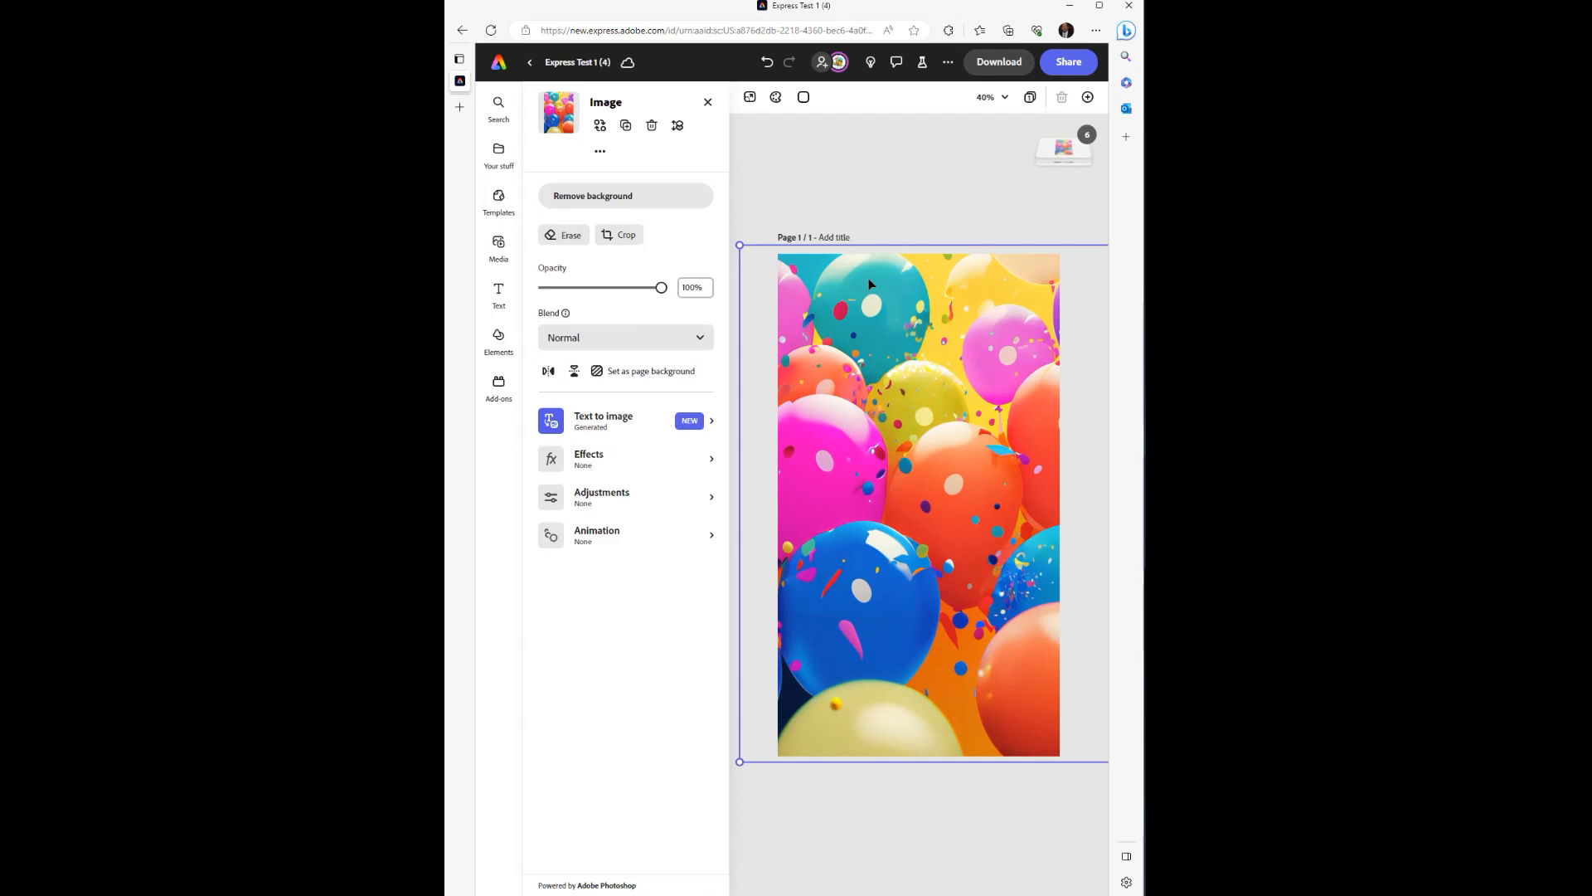
{"action": "left_click", "coordinate": [1061, 153]}
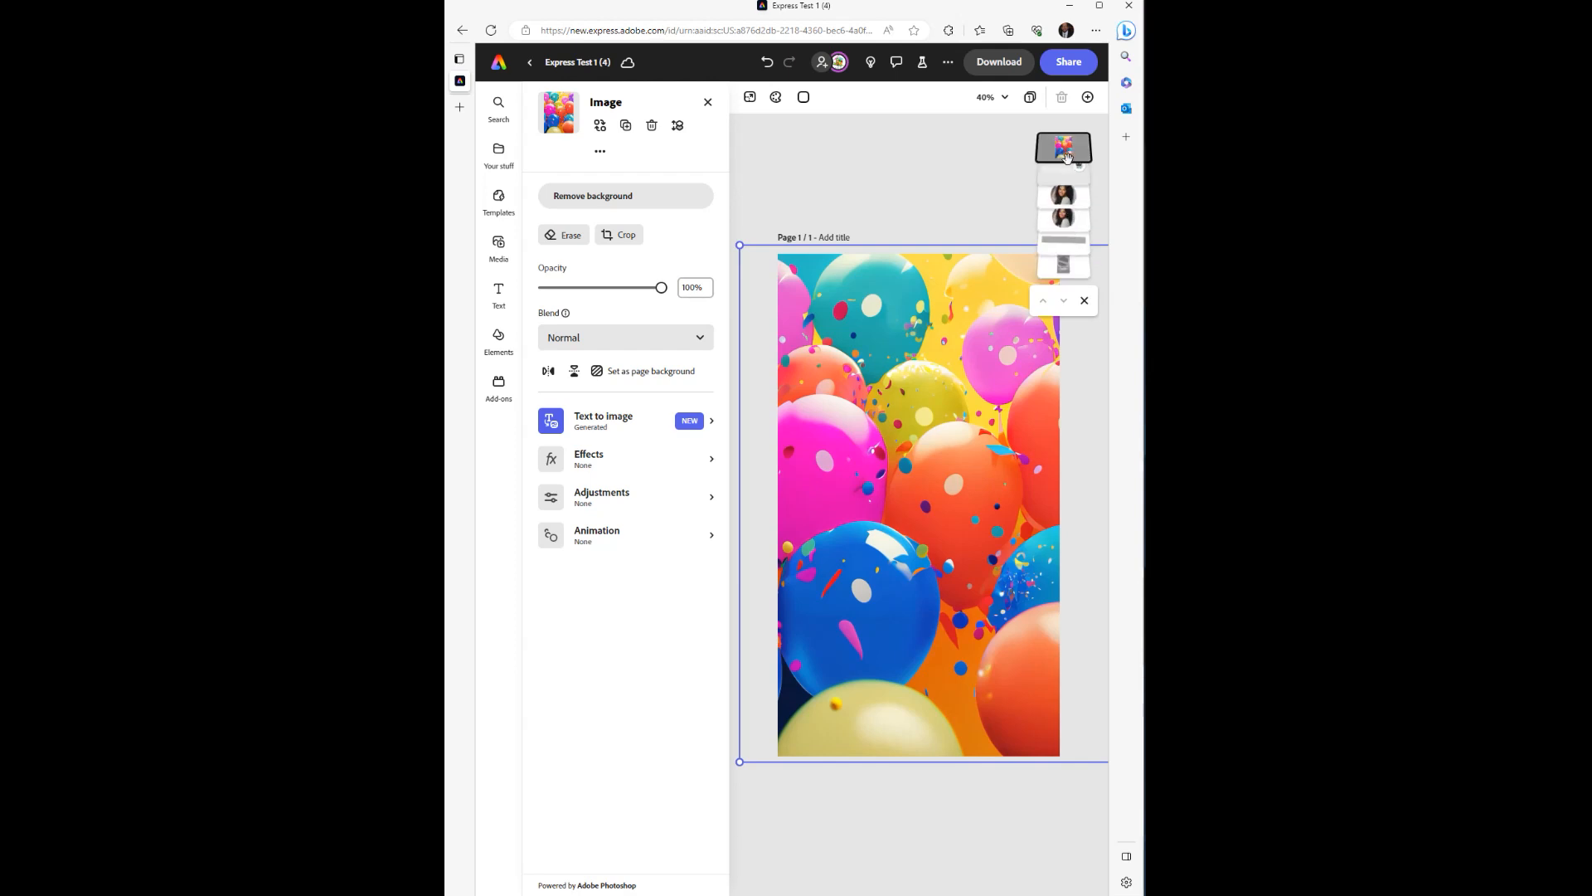
{"action": "left_click_drag", "start_coordinate": [1064, 150], "coordinate": [1062, 263]}
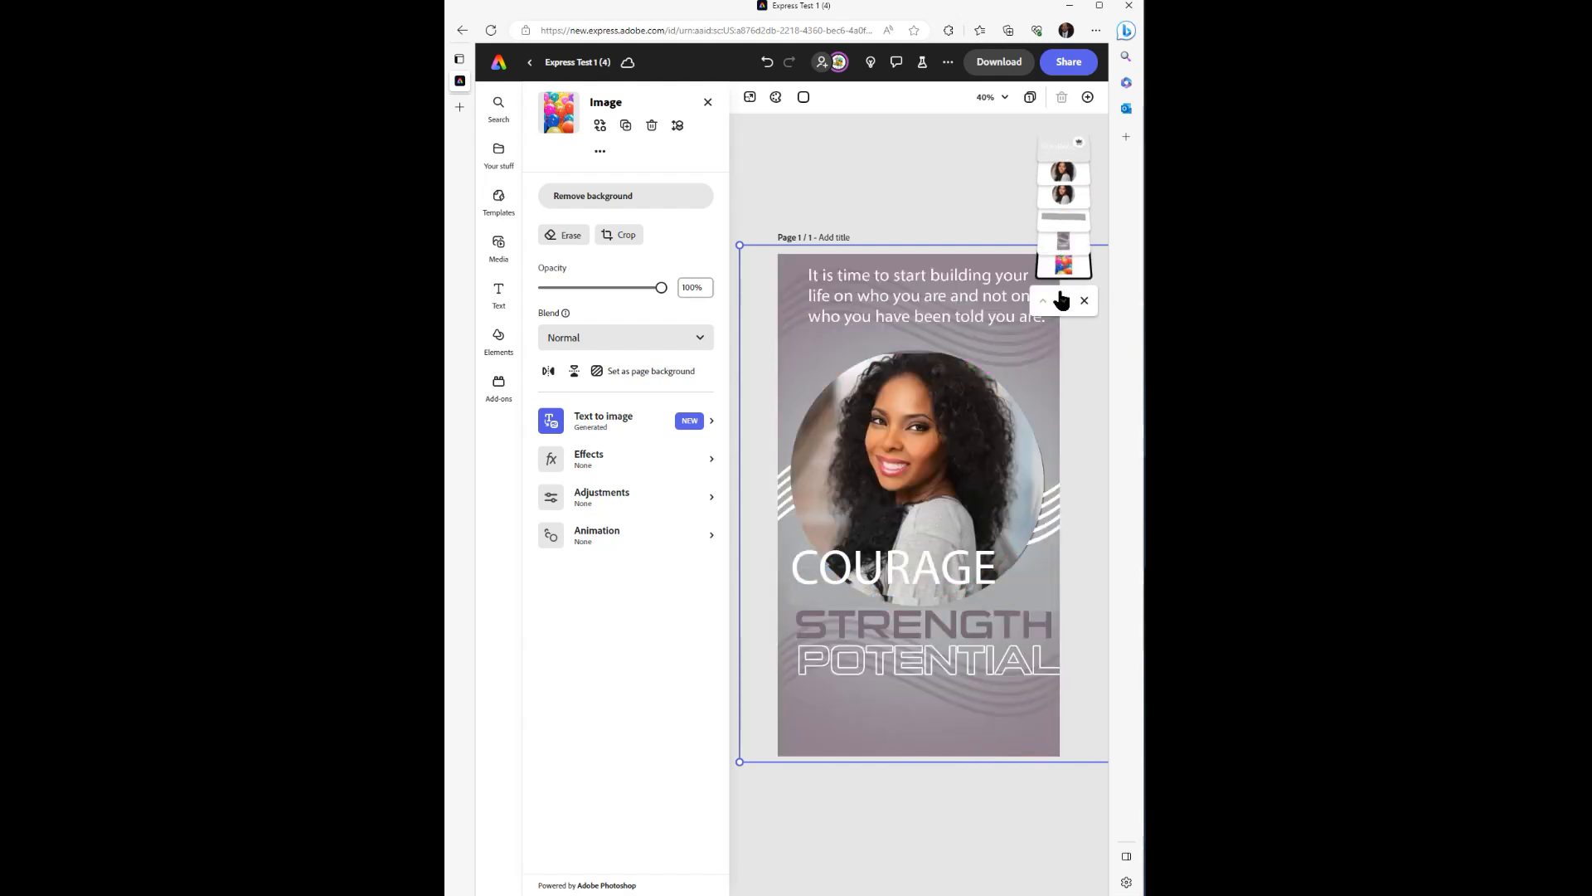
{"action": "left_click_drag", "start_coordinate": [1064, 247], "coordinate": [1071, 294]}
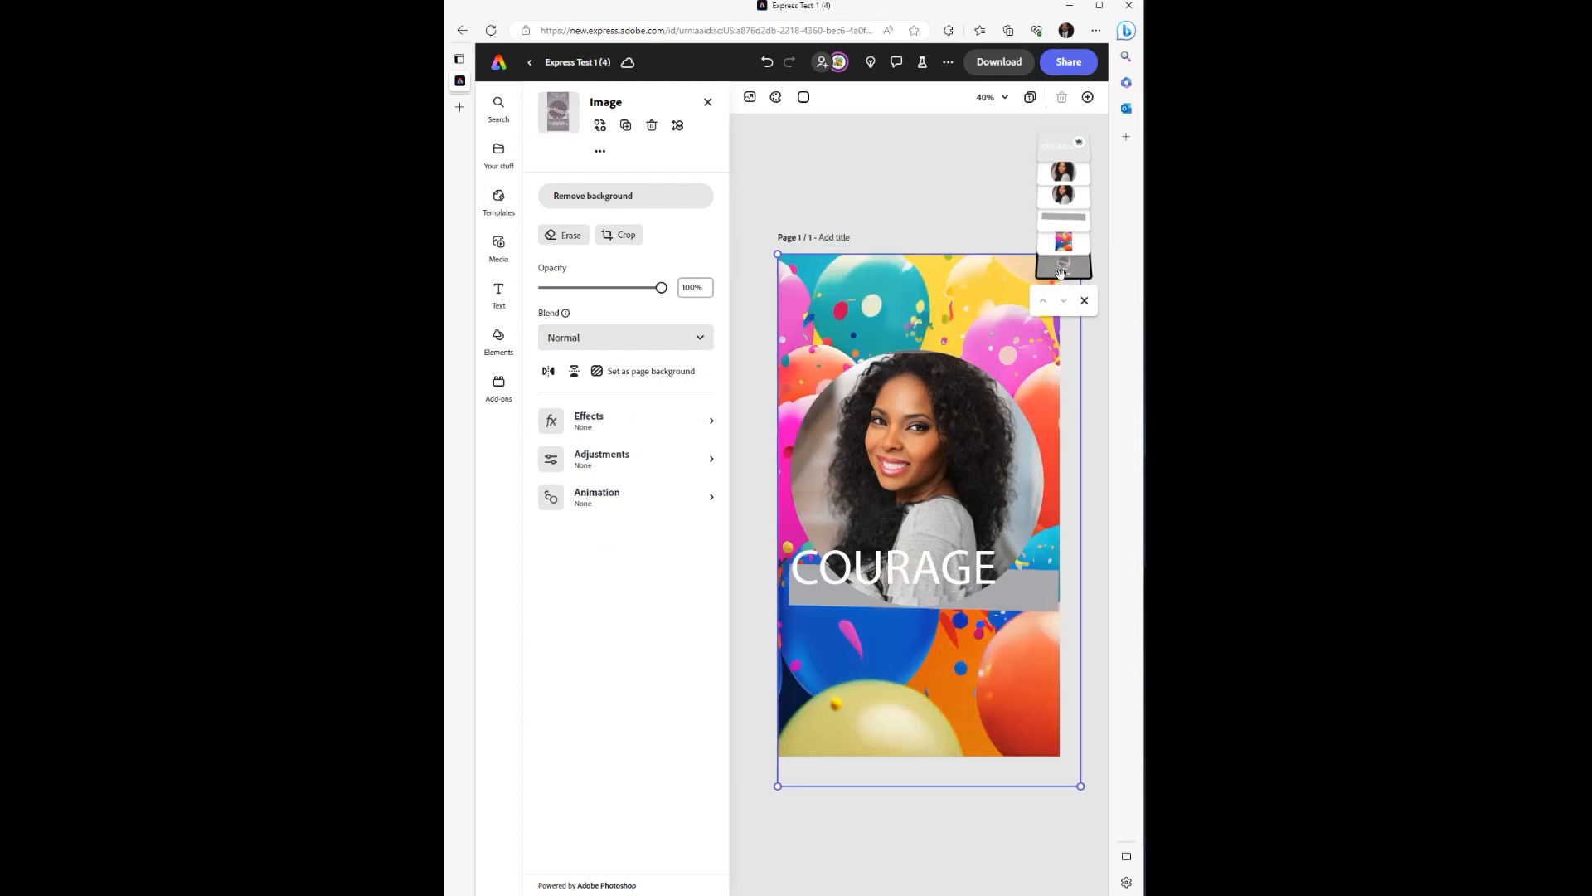
{"action": "key", "text": "Delete"}
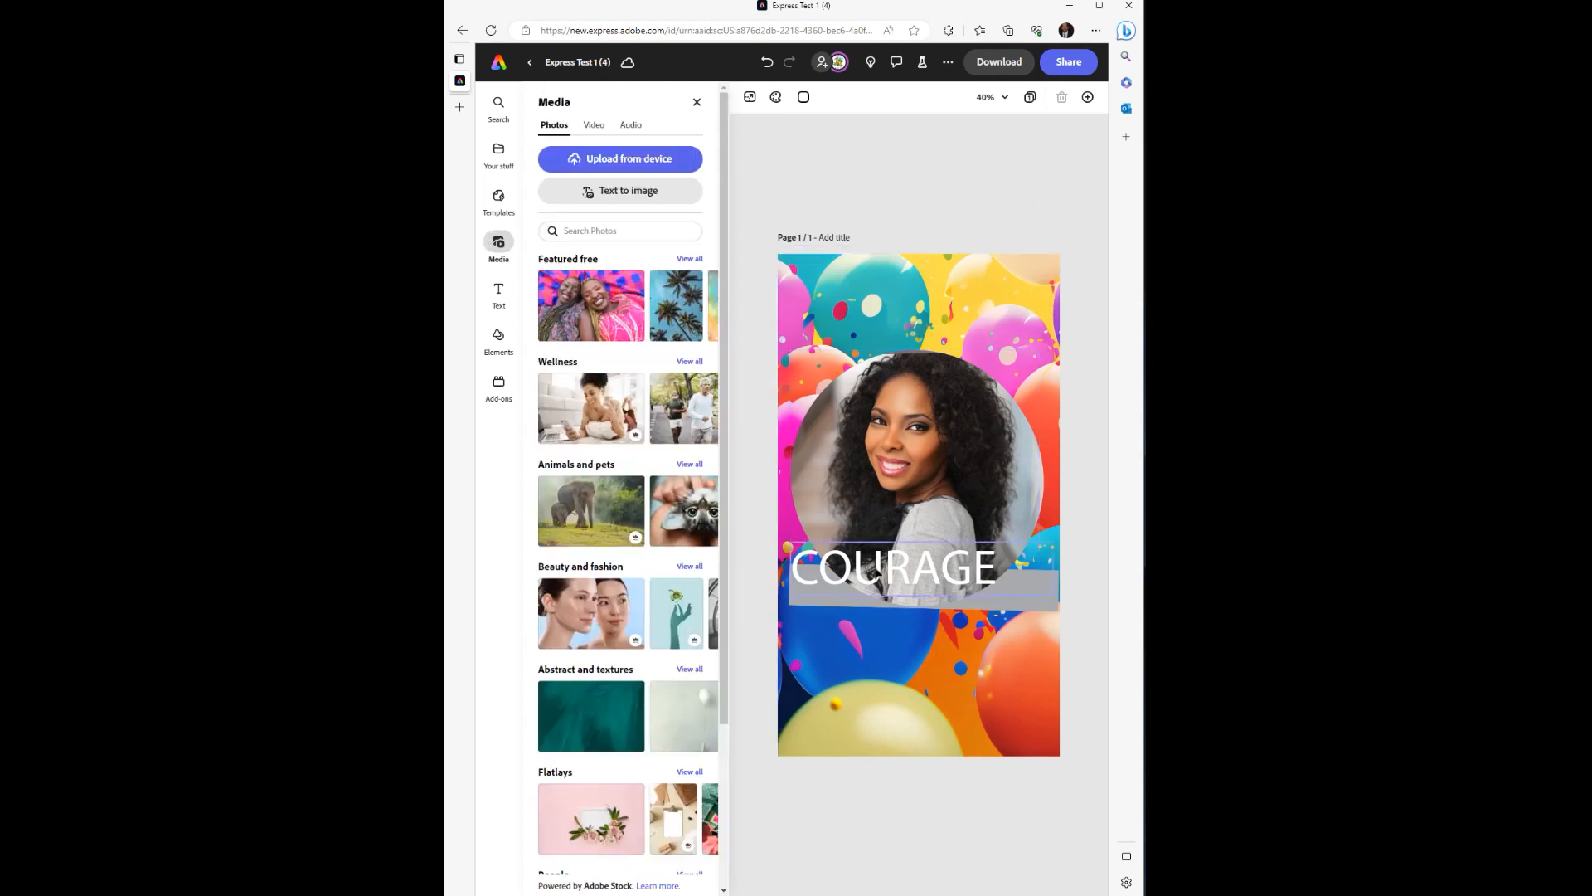
Replace the COURAGE text with the person's first name.
{"action": "left_click", "coordinate": [802, 576]}
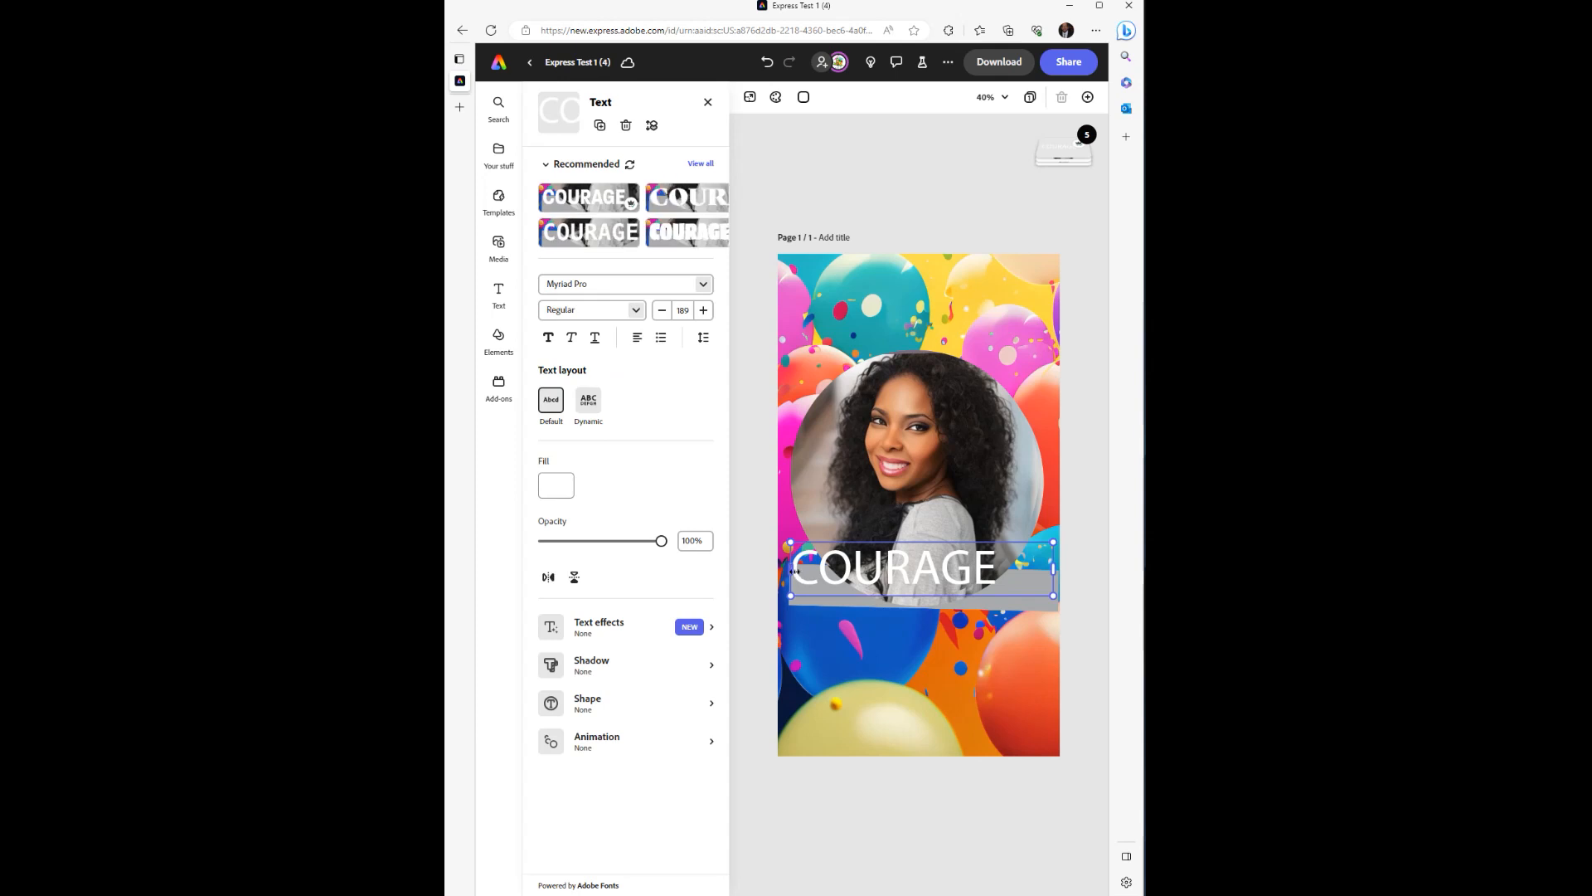
{"action": "double_click", "coordinate": [798, 574]}
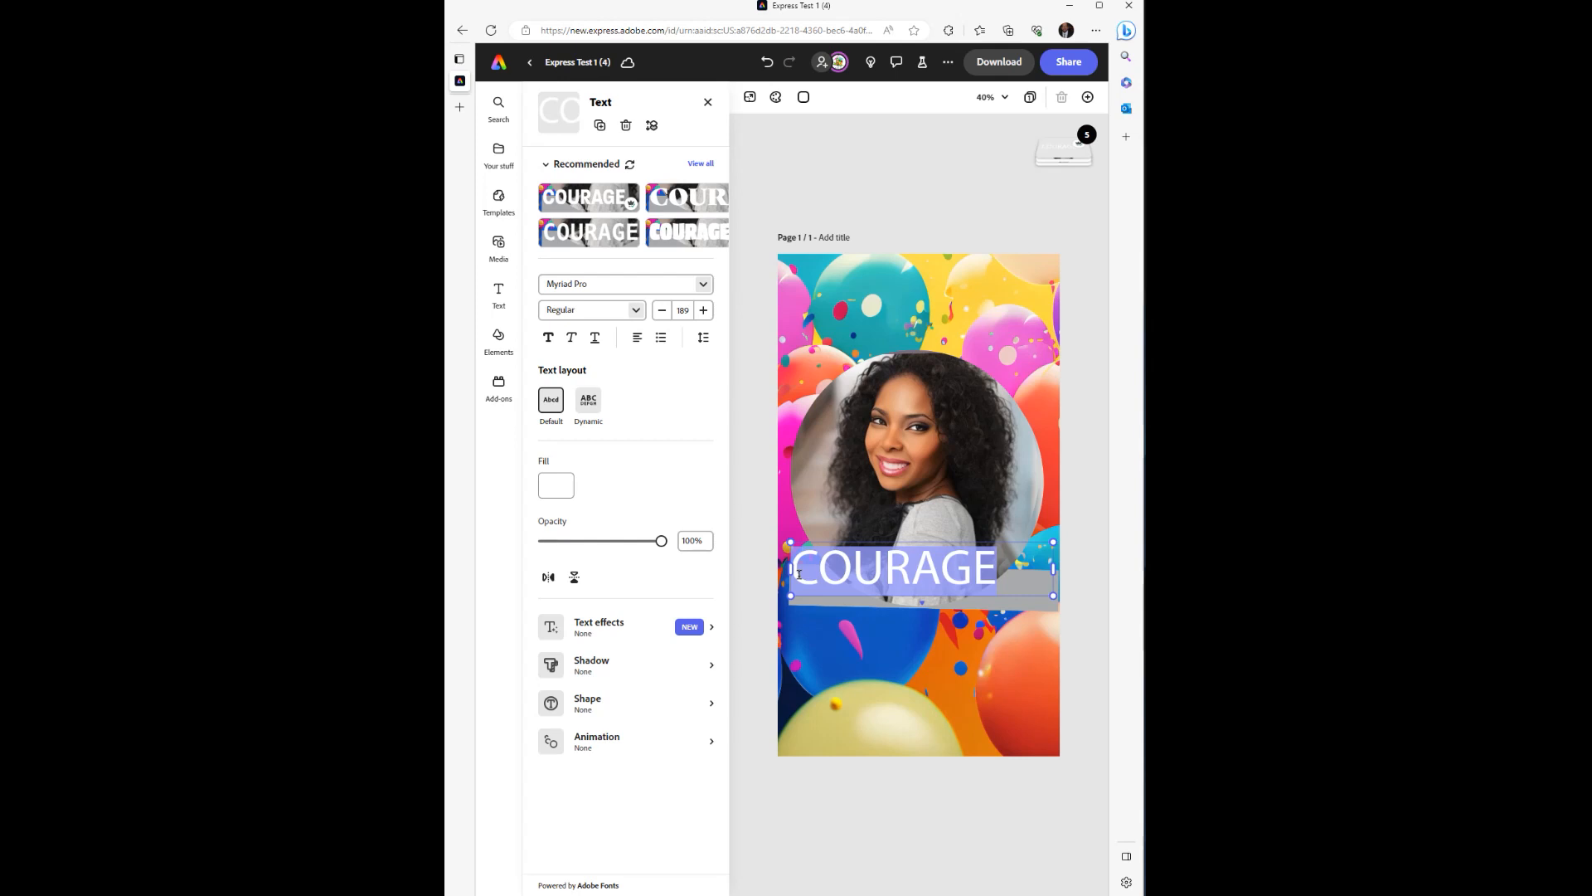
{"action": "type", "text": "acky"}
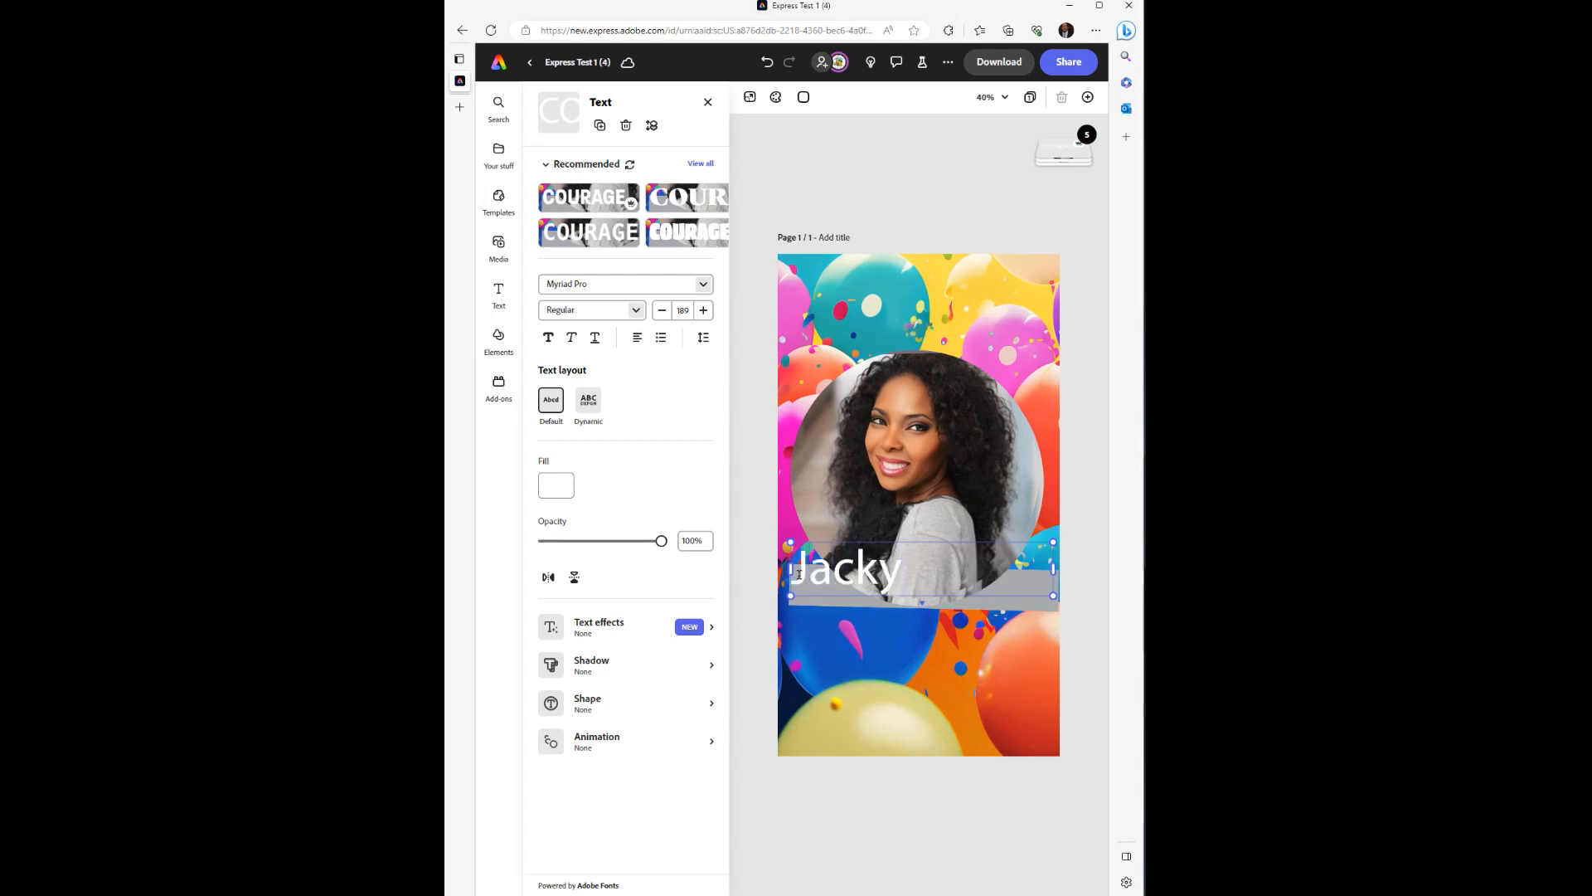
Try the recommended Playfair Display Black Italic on the name text, and settle on Grafolita Script Medium.
{"action": "left_click_drag", "start_coordinate": [902, 572], "coordinate": [761, 573]}
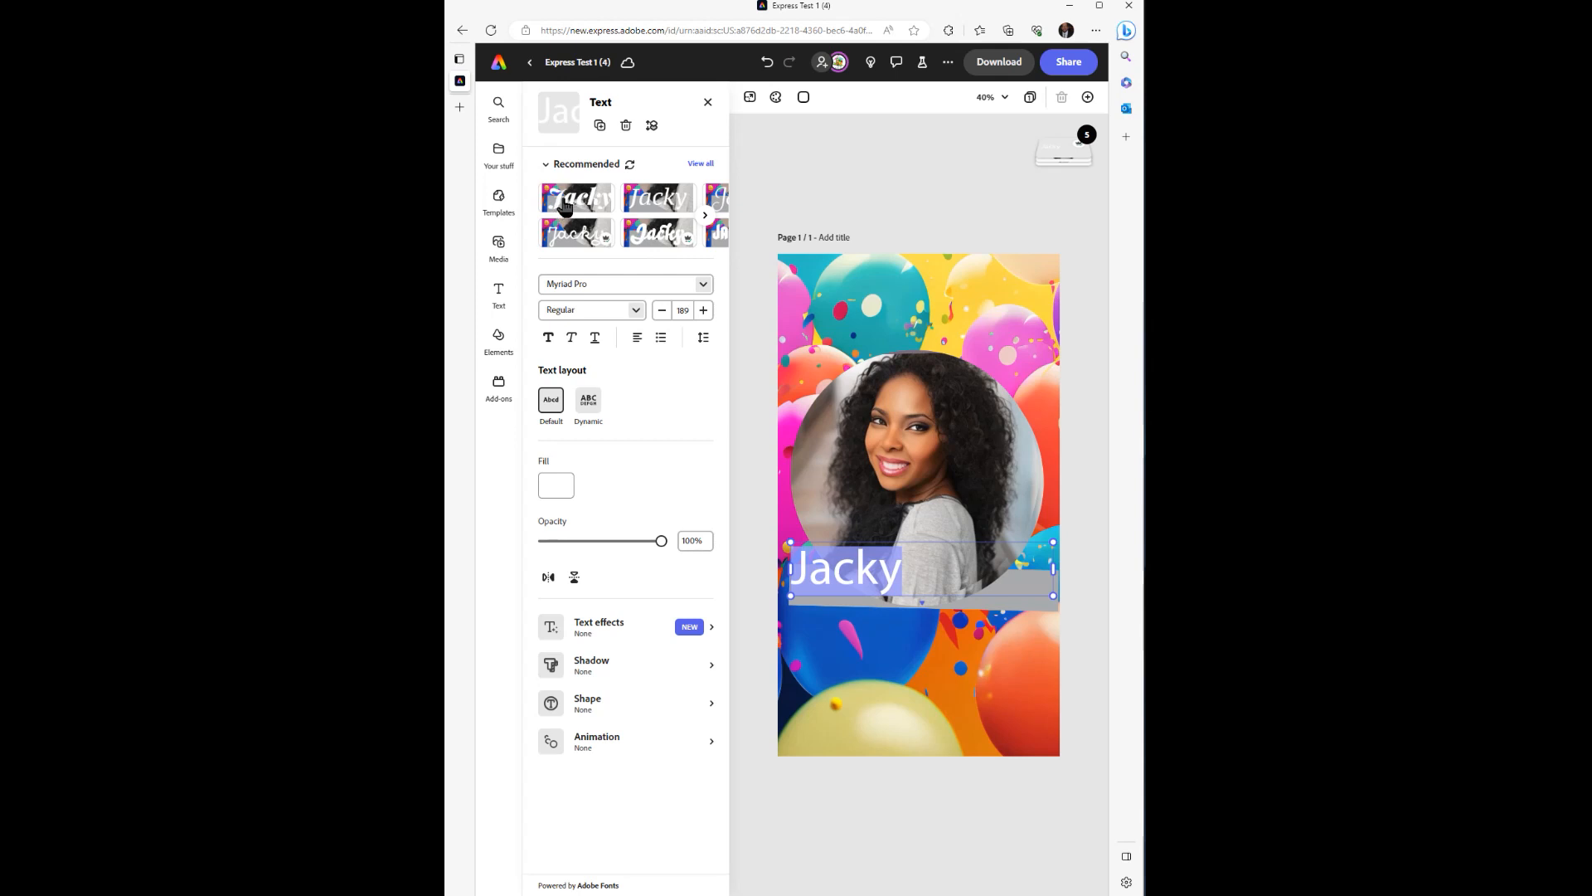
{"action": "left_click", "coordinate": [566, 205]}
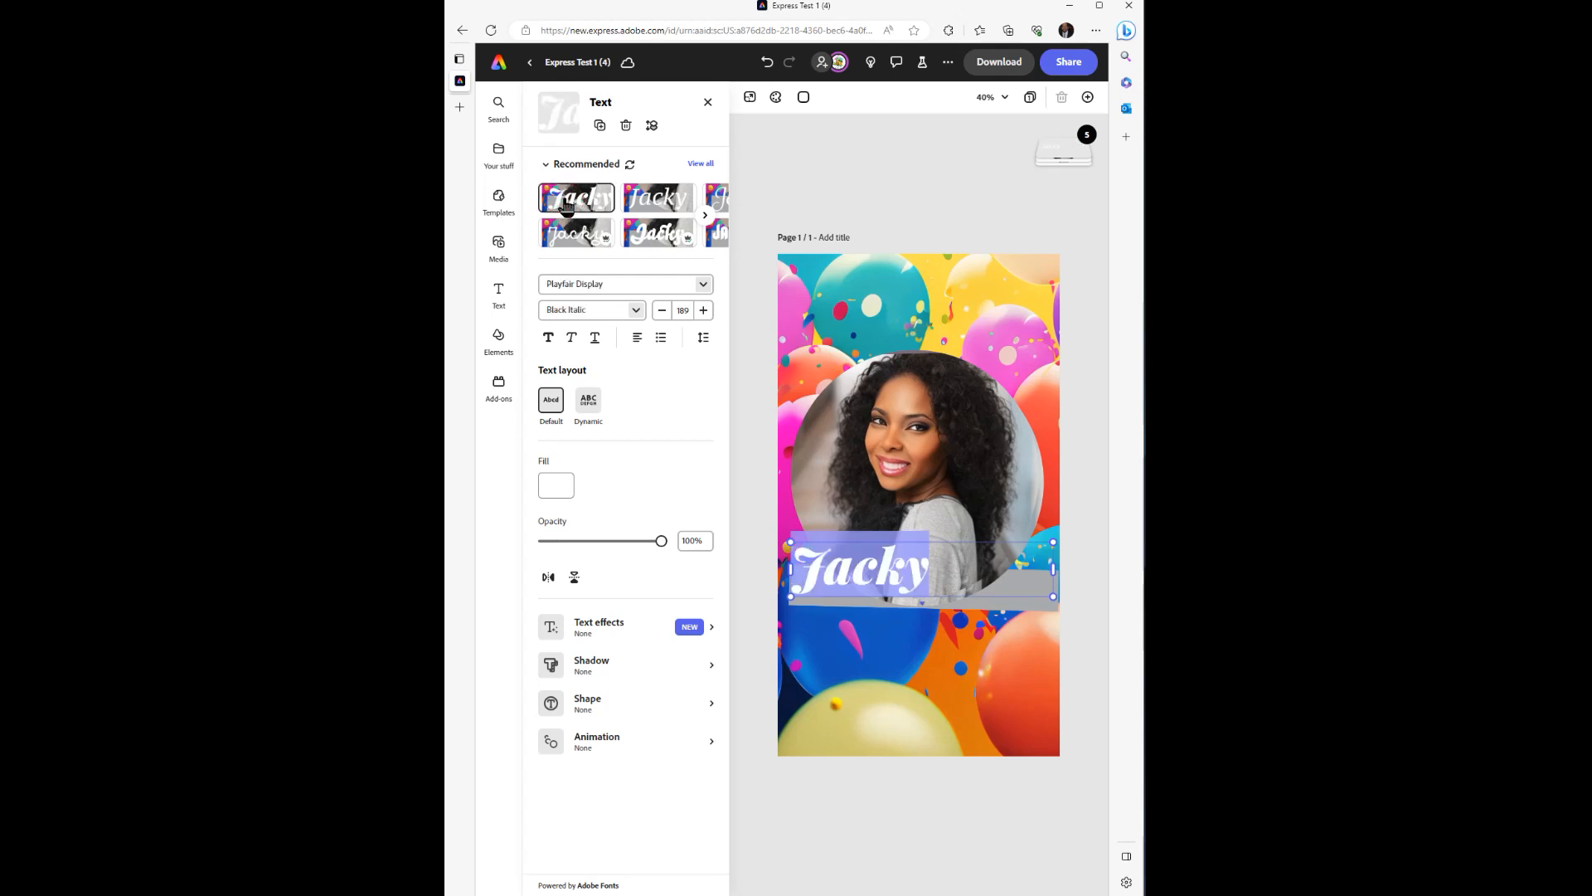
{"action": "left_click", "coordinate": [705, 215]}
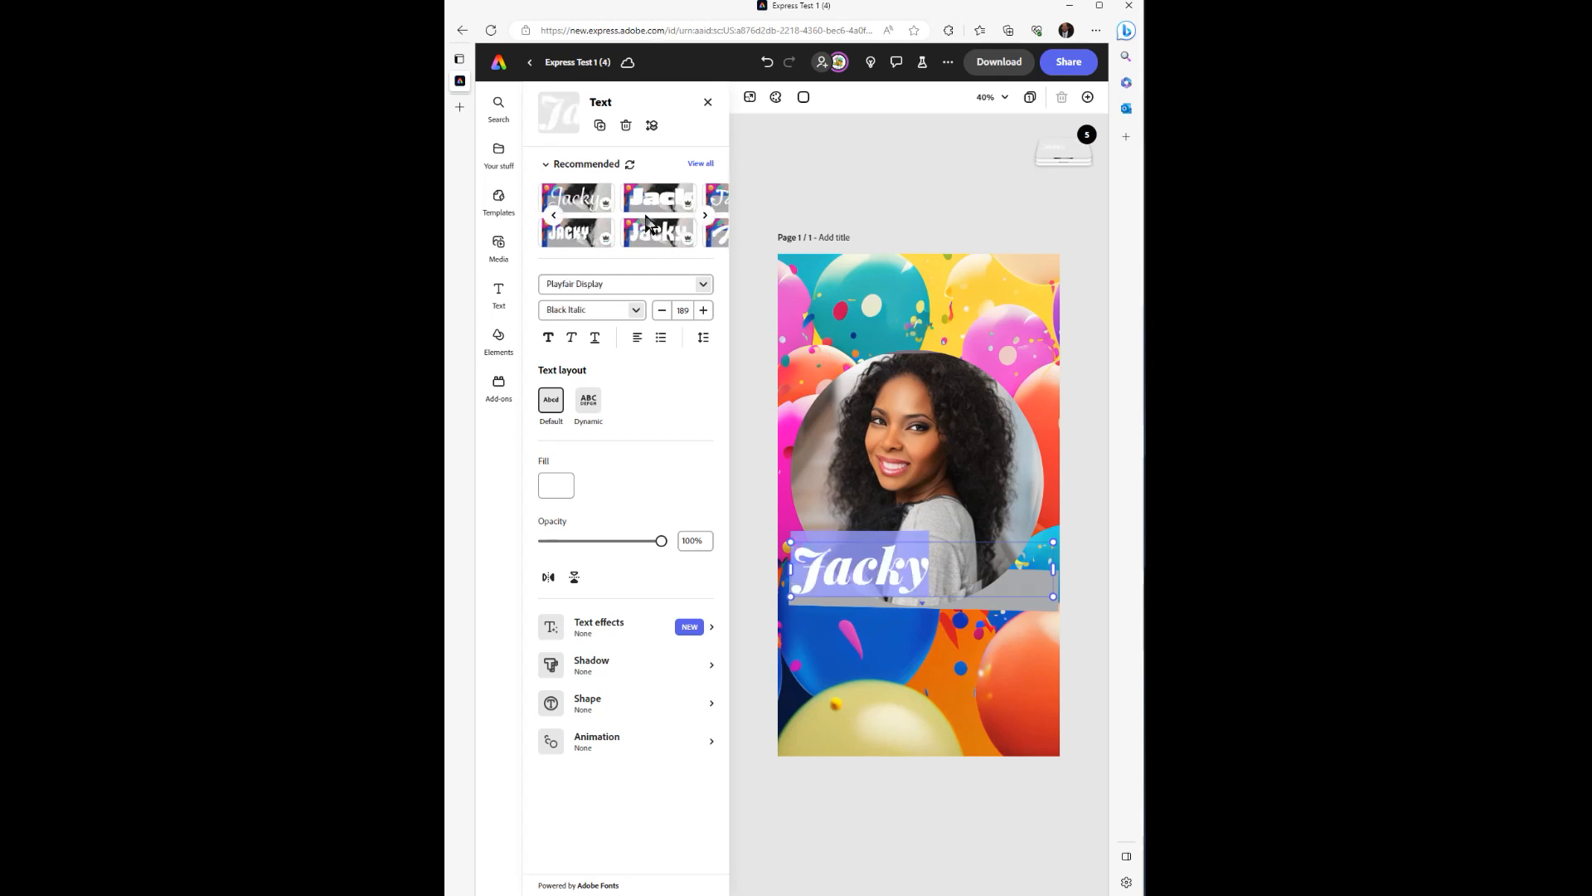
{"action": "left_click", "coordinate": [578, 210]}
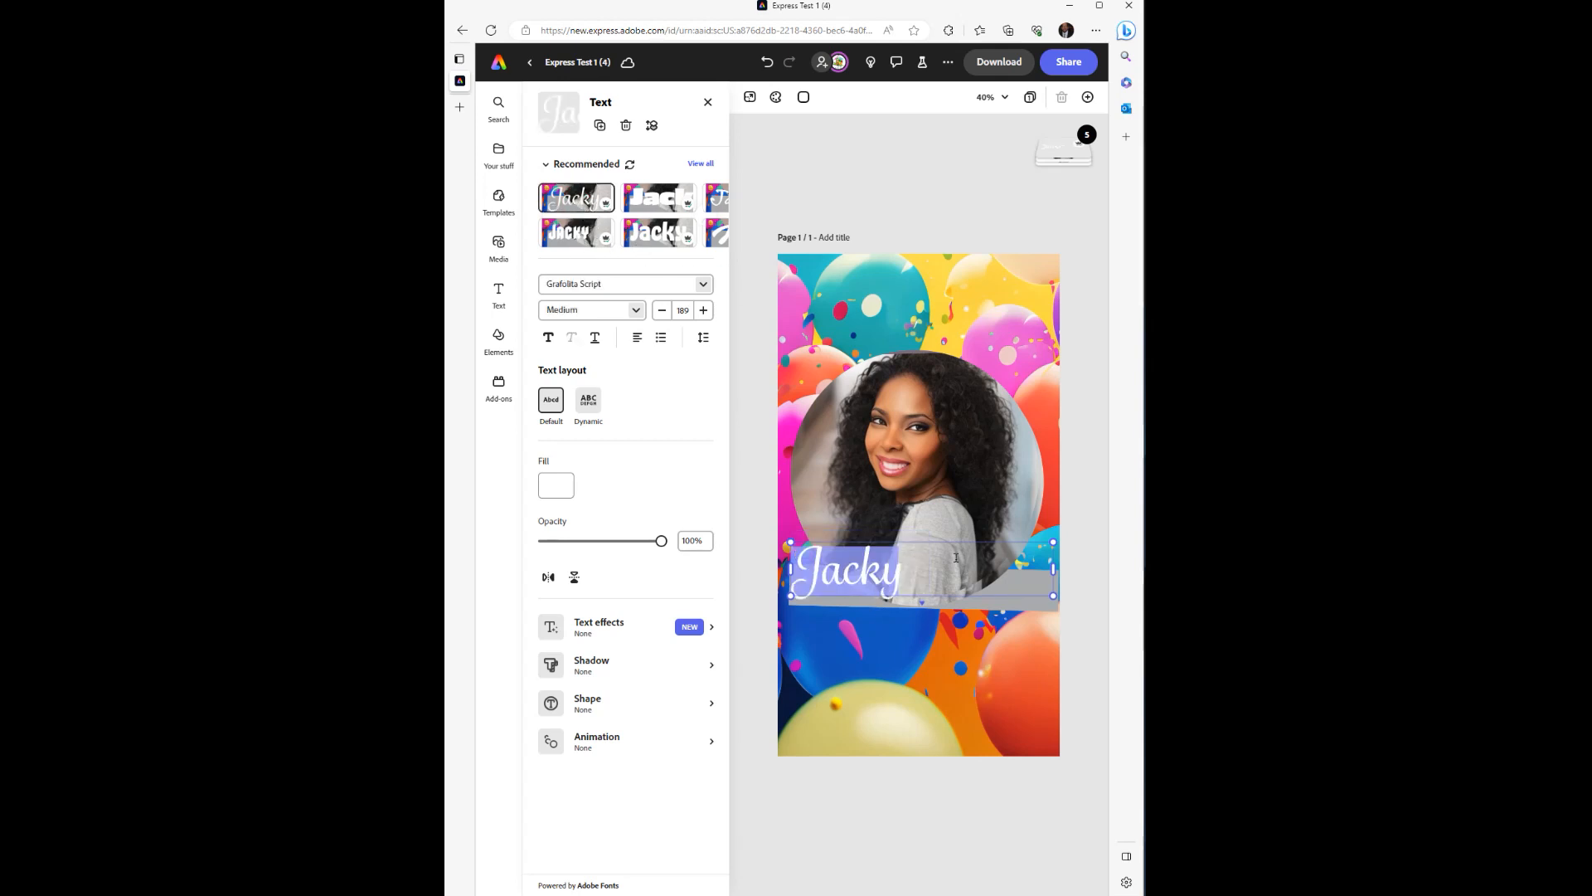
Narrow the name's text box to fit the word and move it over the lower middle of the portrait.
{"action": "left_click_drag", "start_coordinate": [1055, 572], "coordinate": [915, 570]}
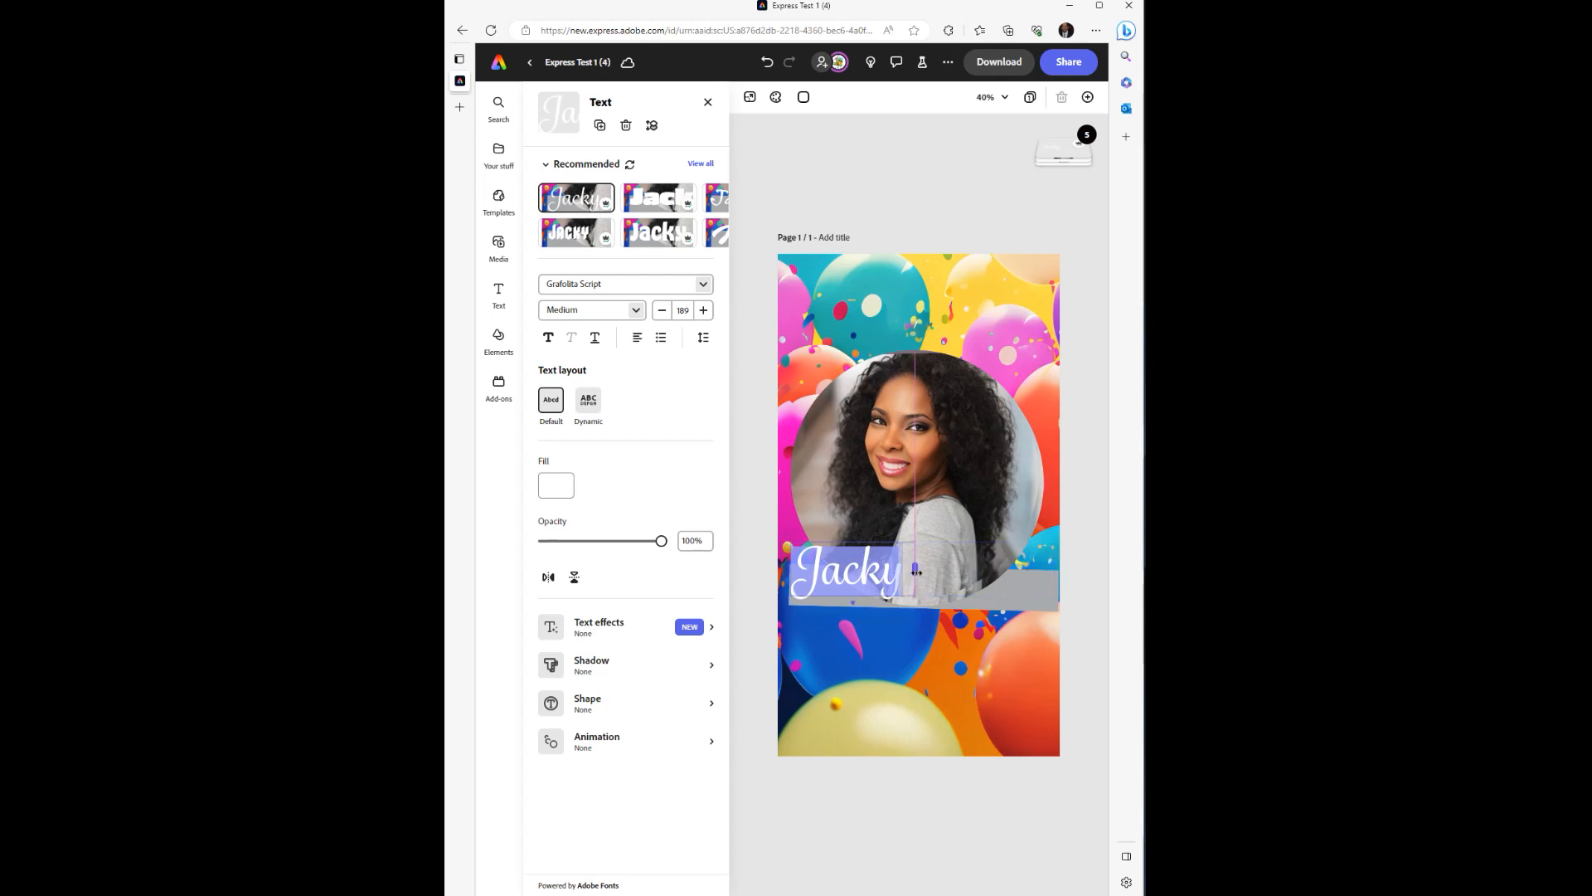
{"action": "left_click", "coordinate": [836, 578]}
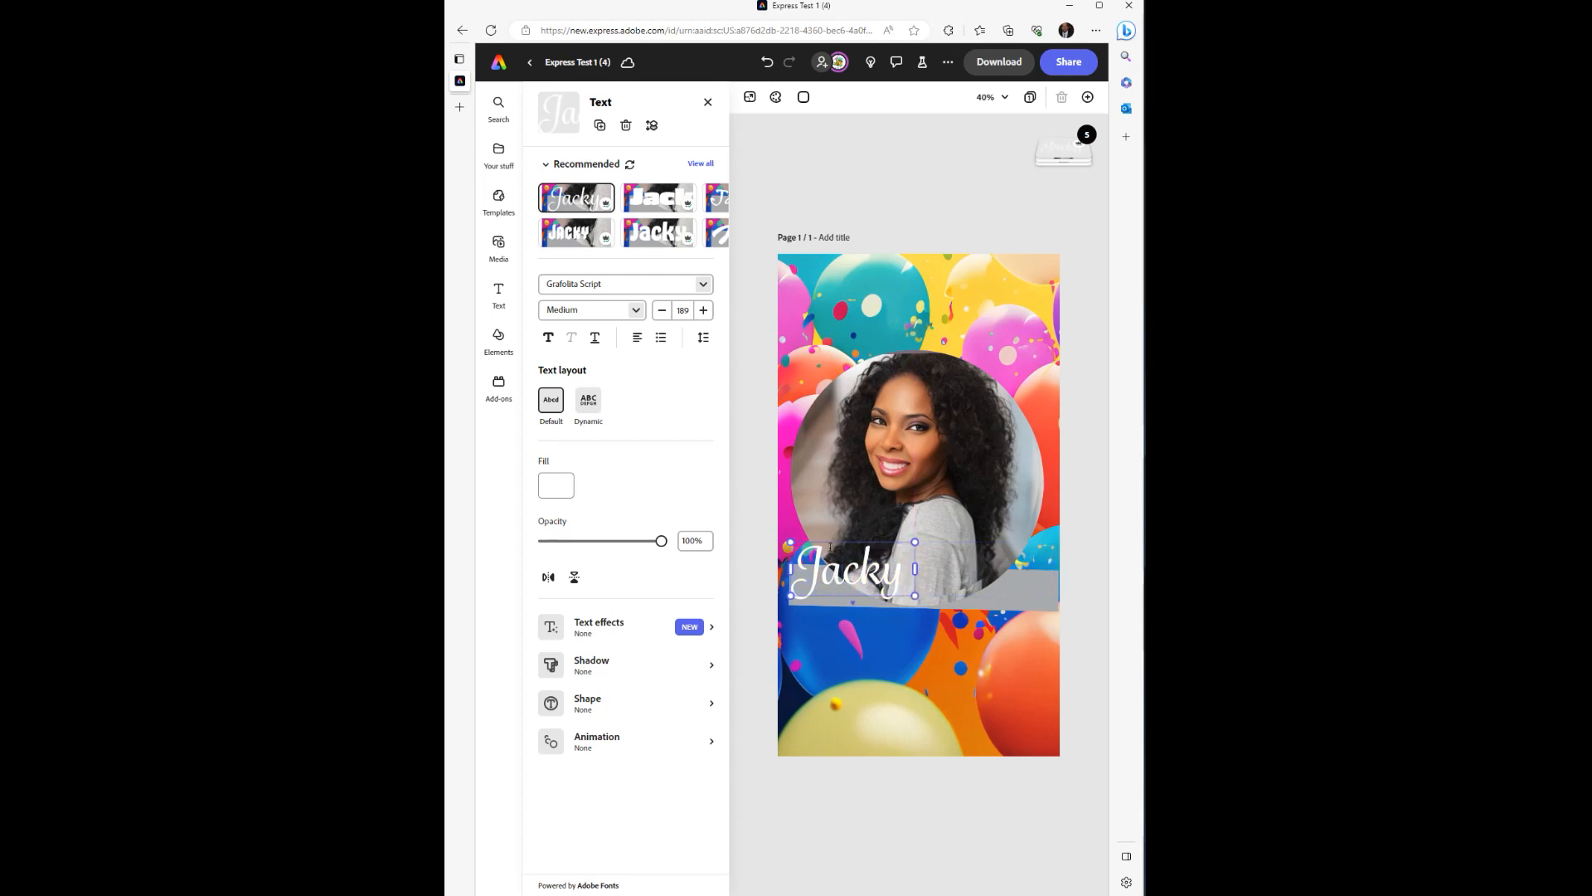
{"action": "left_click_drag", "start_coordinate": [826, 540], "coordinate": [906, 502]}
{"action": "left_click", "coordinate": [921, 550]}
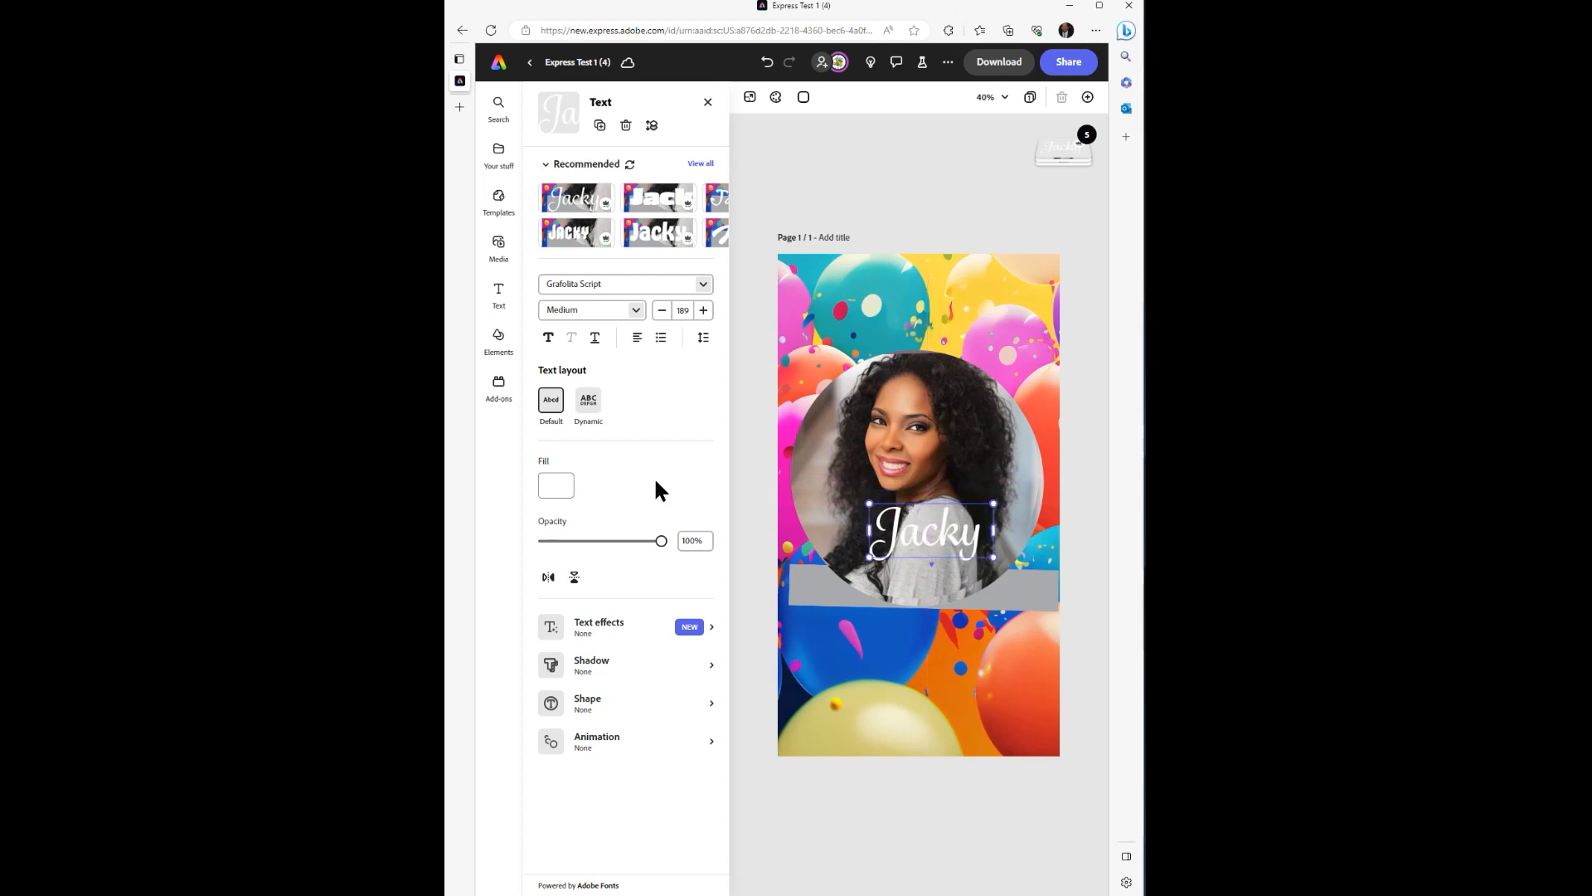
Examine the text effect options for the name text, including the sample effects and the fonts offered for generated effects.
{"action": "mouse_move", "coordinate": [659, 539]}
{"action": "left_mouse_down"}
{"action": "mouse_move", "coordinate": [554, 541]}
{"action": "mouse_move", "coordinate": [664, 541]}
{"action": "left_mouse_up"}
{"action": "left_click", "coordinate": [647, 627]}
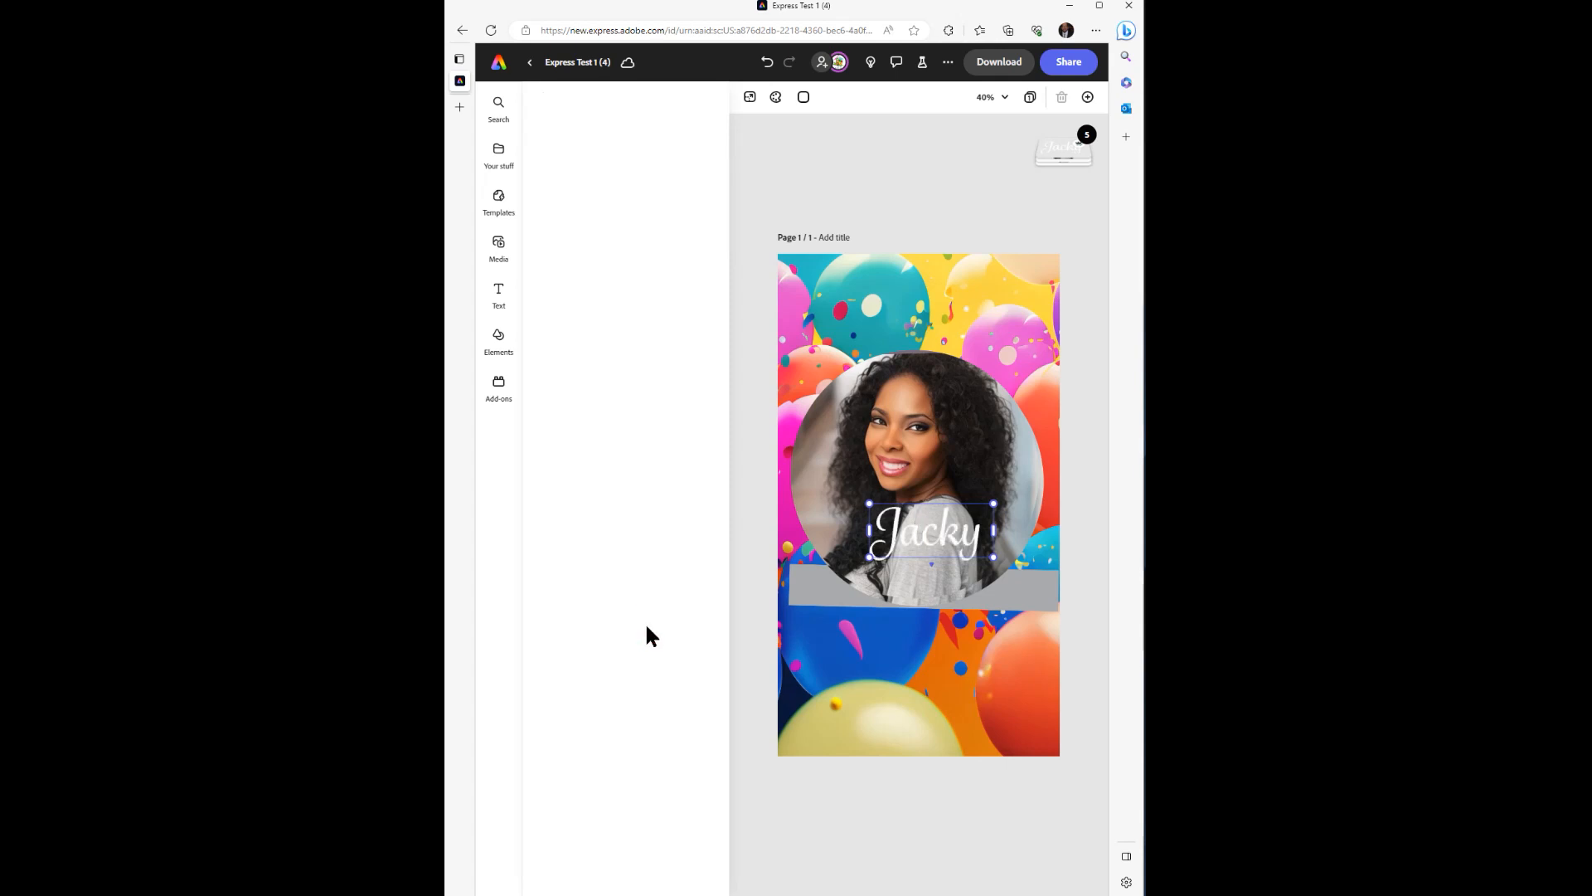
{"action": "left_click", "coordinate": [557, 236]}
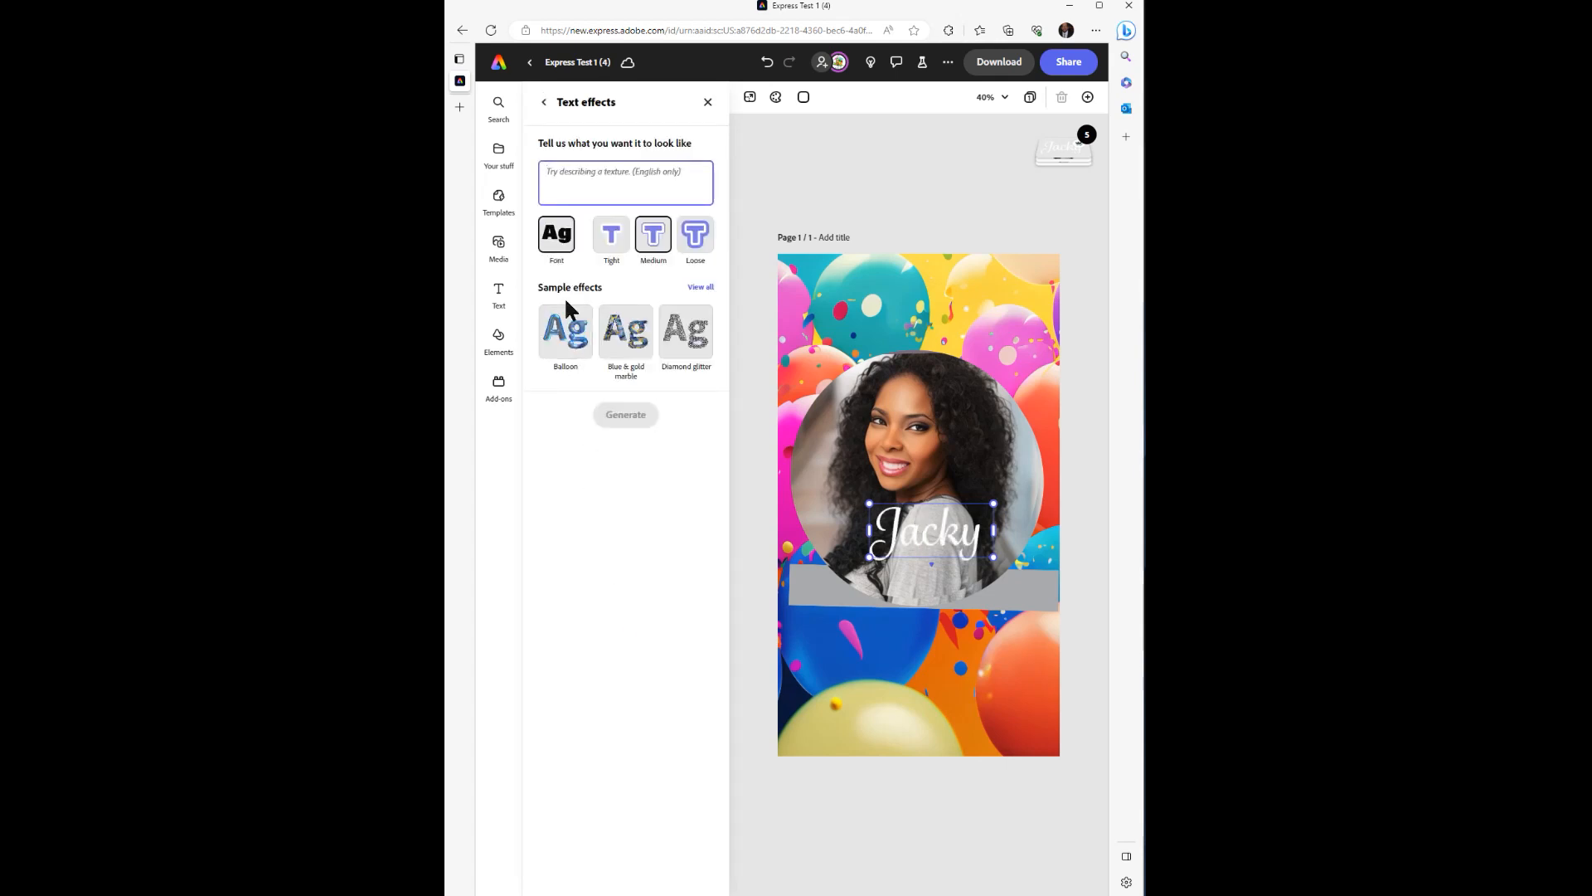
{"action": "left_click", "coordinate": [578, 342]}
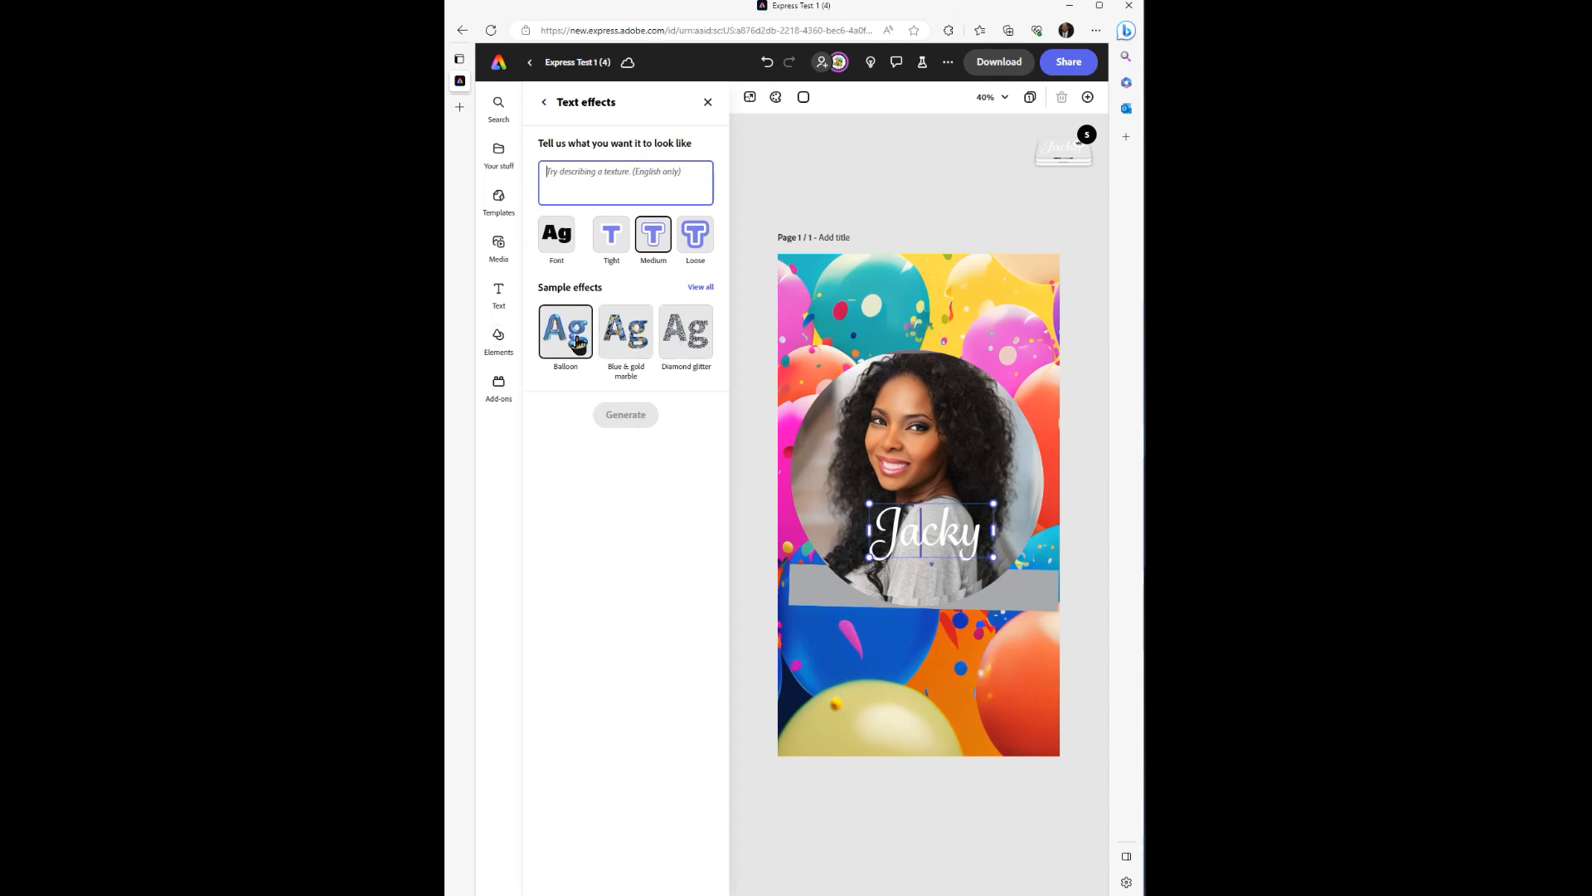
{"action": "left_click", "coordinate": [604, 172]}
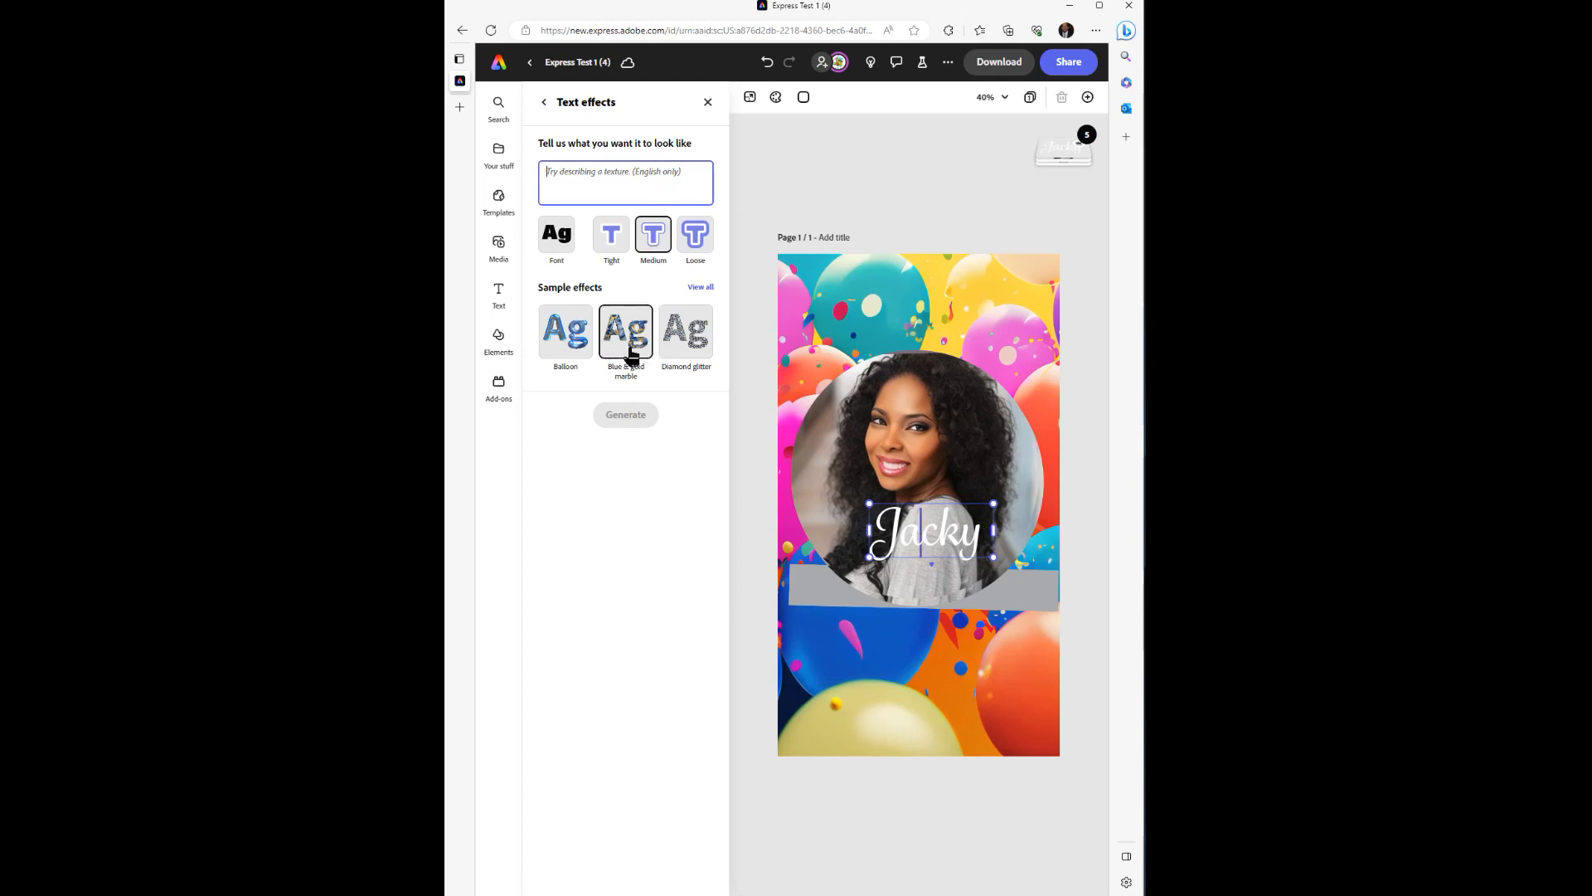
{"action": "left_click", "coordinate": [566, 245]}
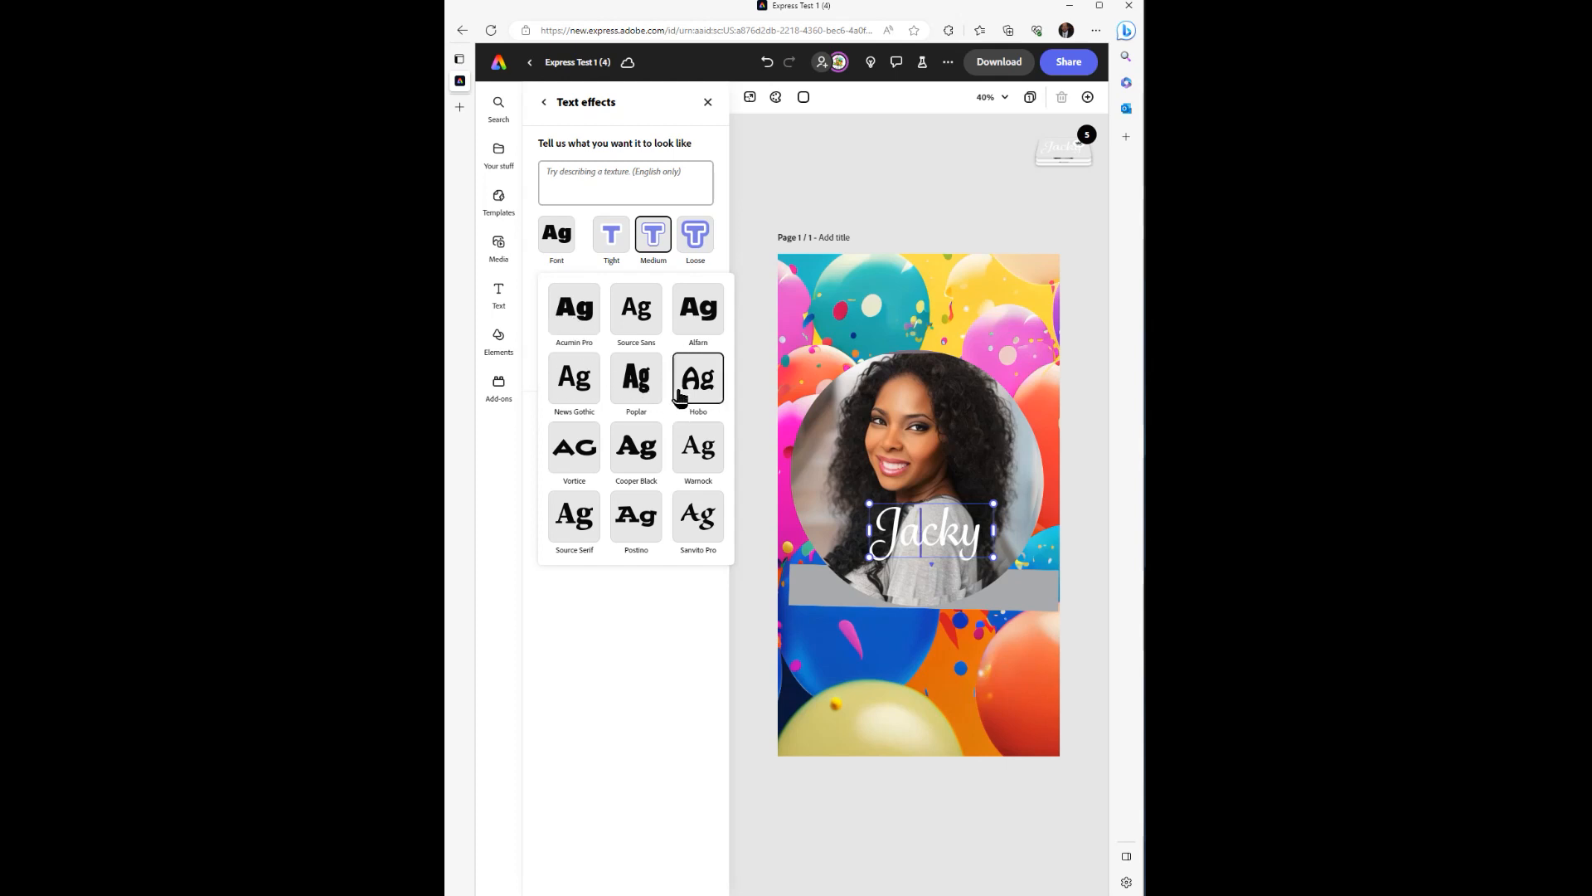
{"action": "left_click", "coordinate": [693, 318]}
{"action": "left_click", "coordinate": [579, 324]}
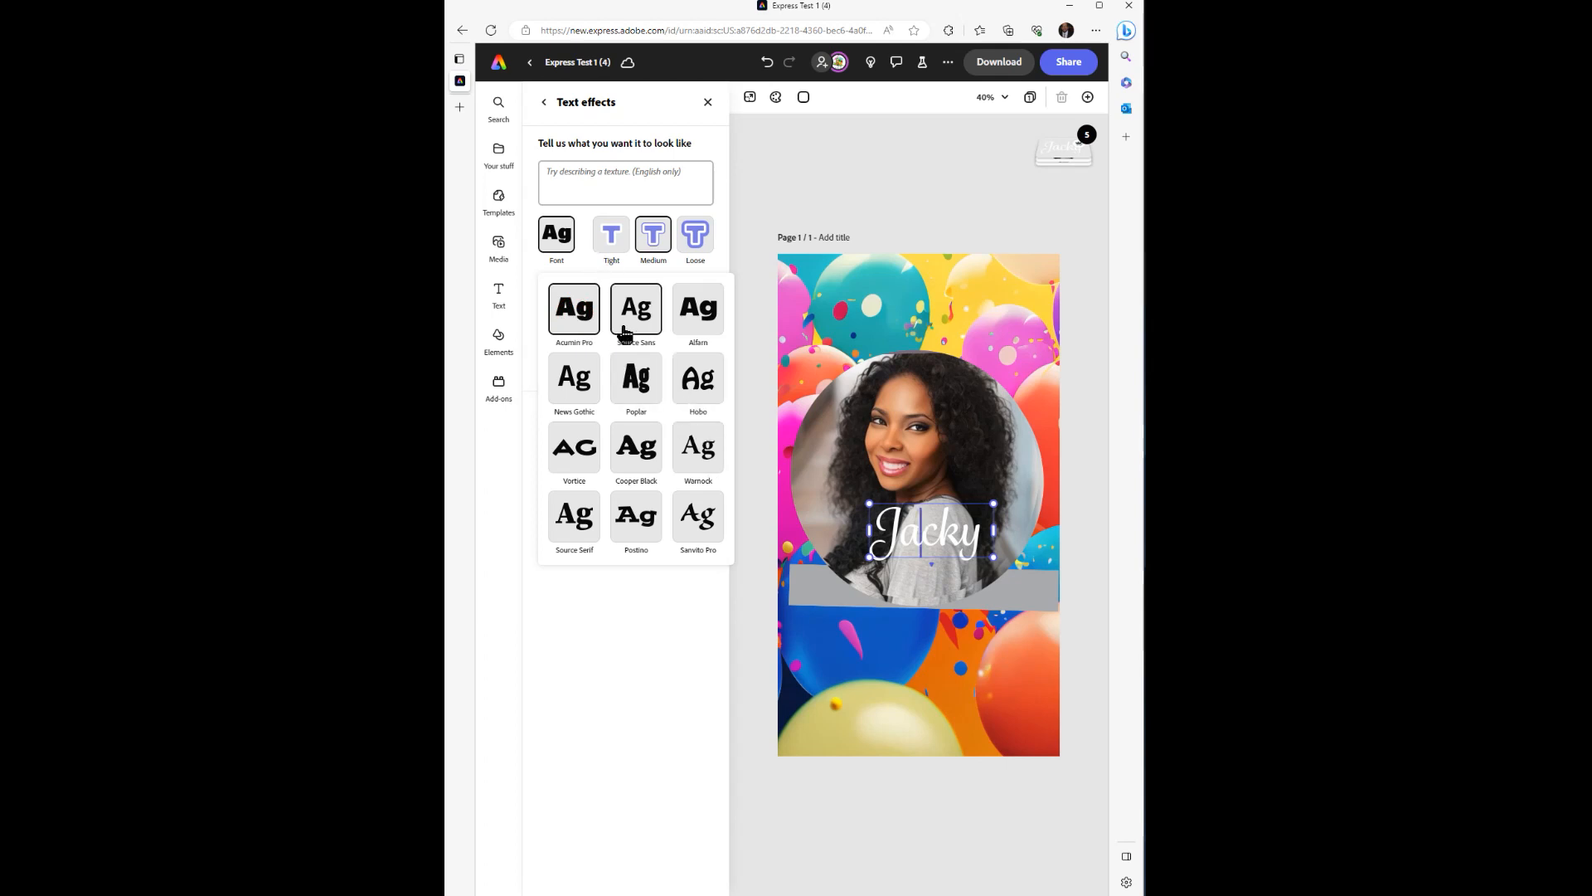
{"action": "left_click", "coordinate": [632, 604]}
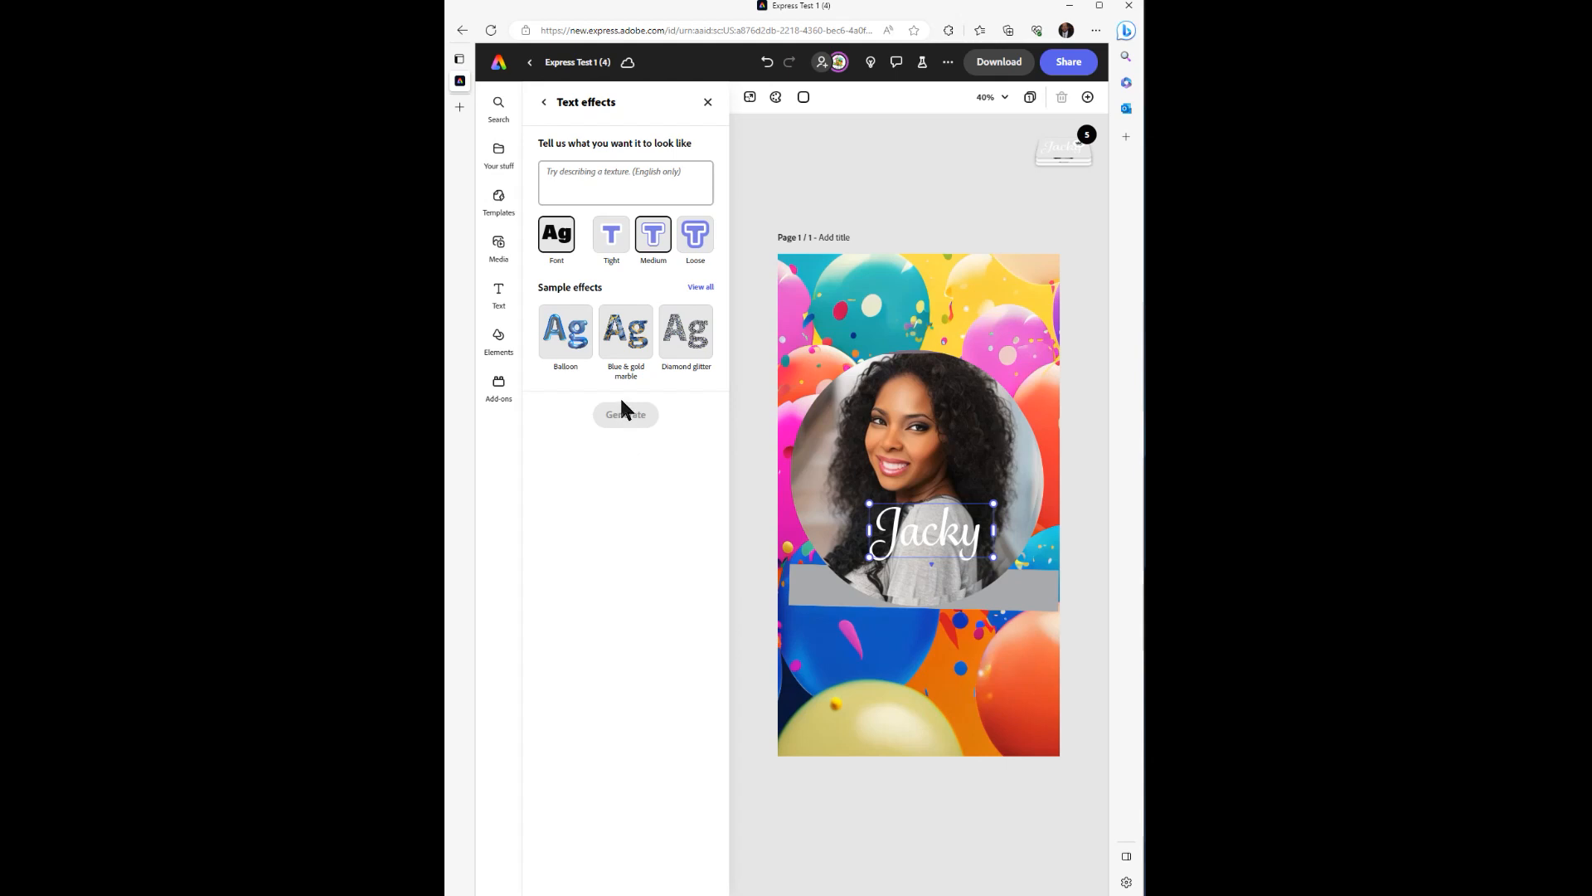
{"action": "left_click", "coordinate": [544, 103]}
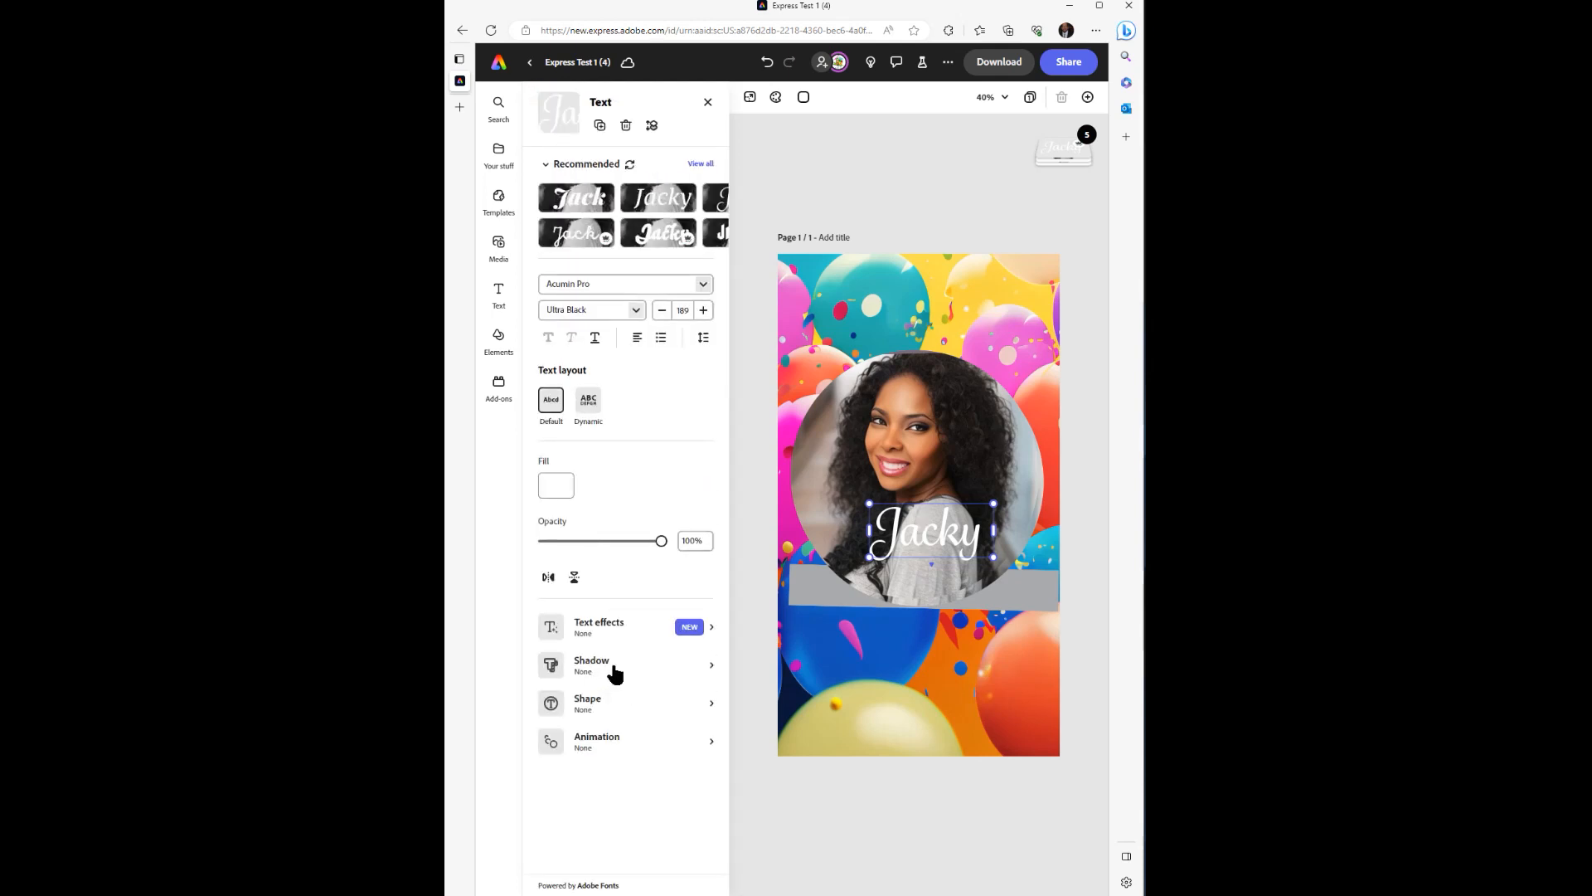
Compare the Classic, Smooth and Lift shadows on the name text, and settle on Lift.
{"action": "left_click", "coordinate": [612, 666]}
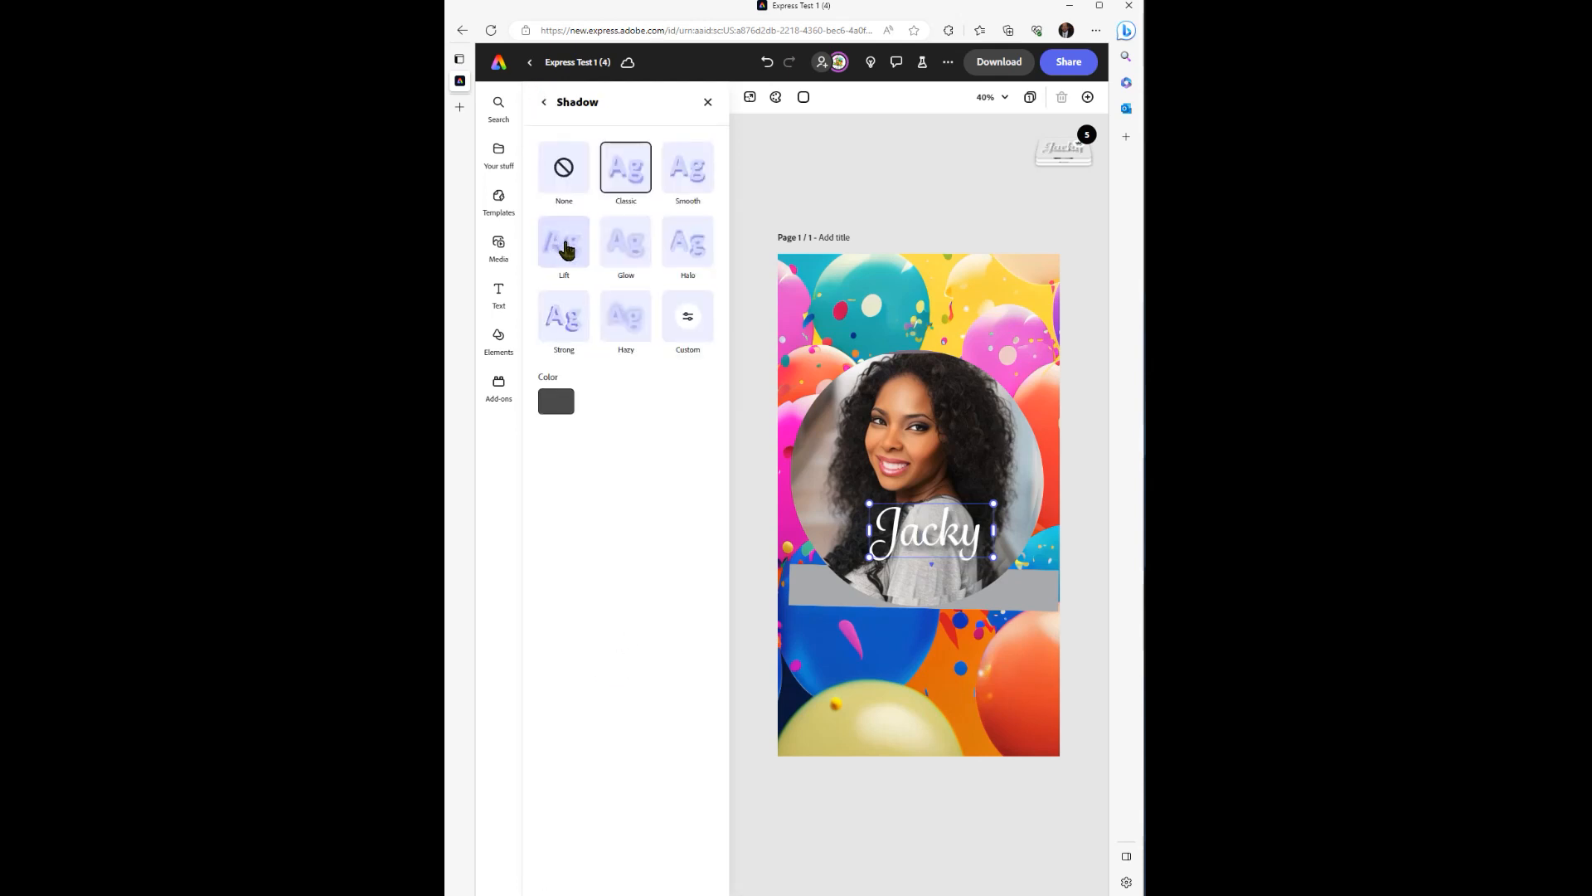
{"action": "left_click", "coordinate": [559, 244]}
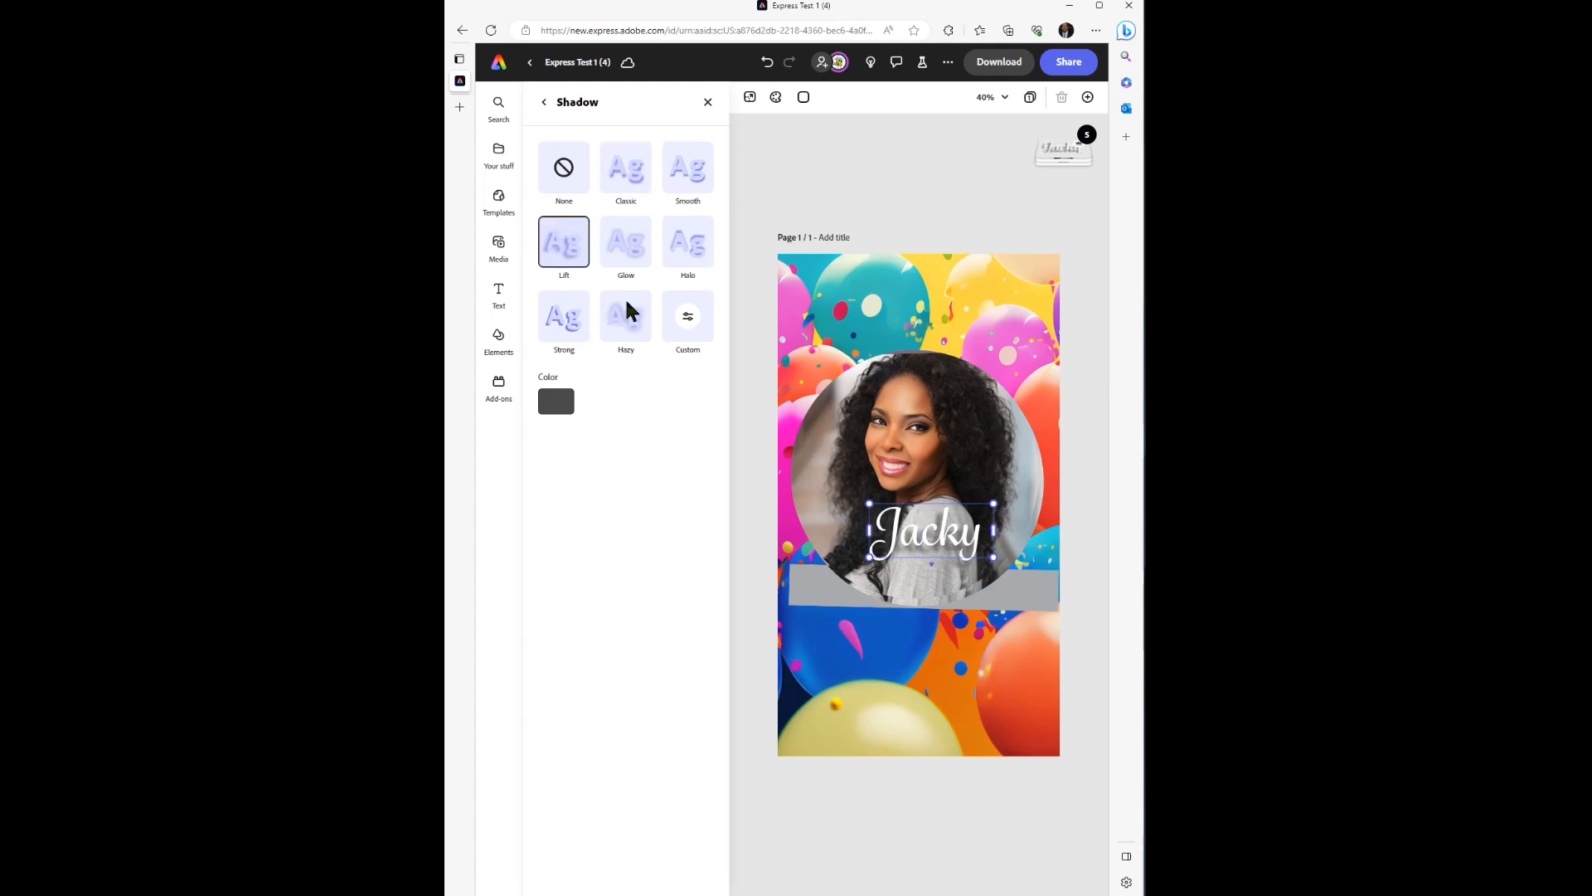
{"action": "left_click", "coordinate": [635, 176]}
{"action": "left_click", "coordinate": [675, 183]}
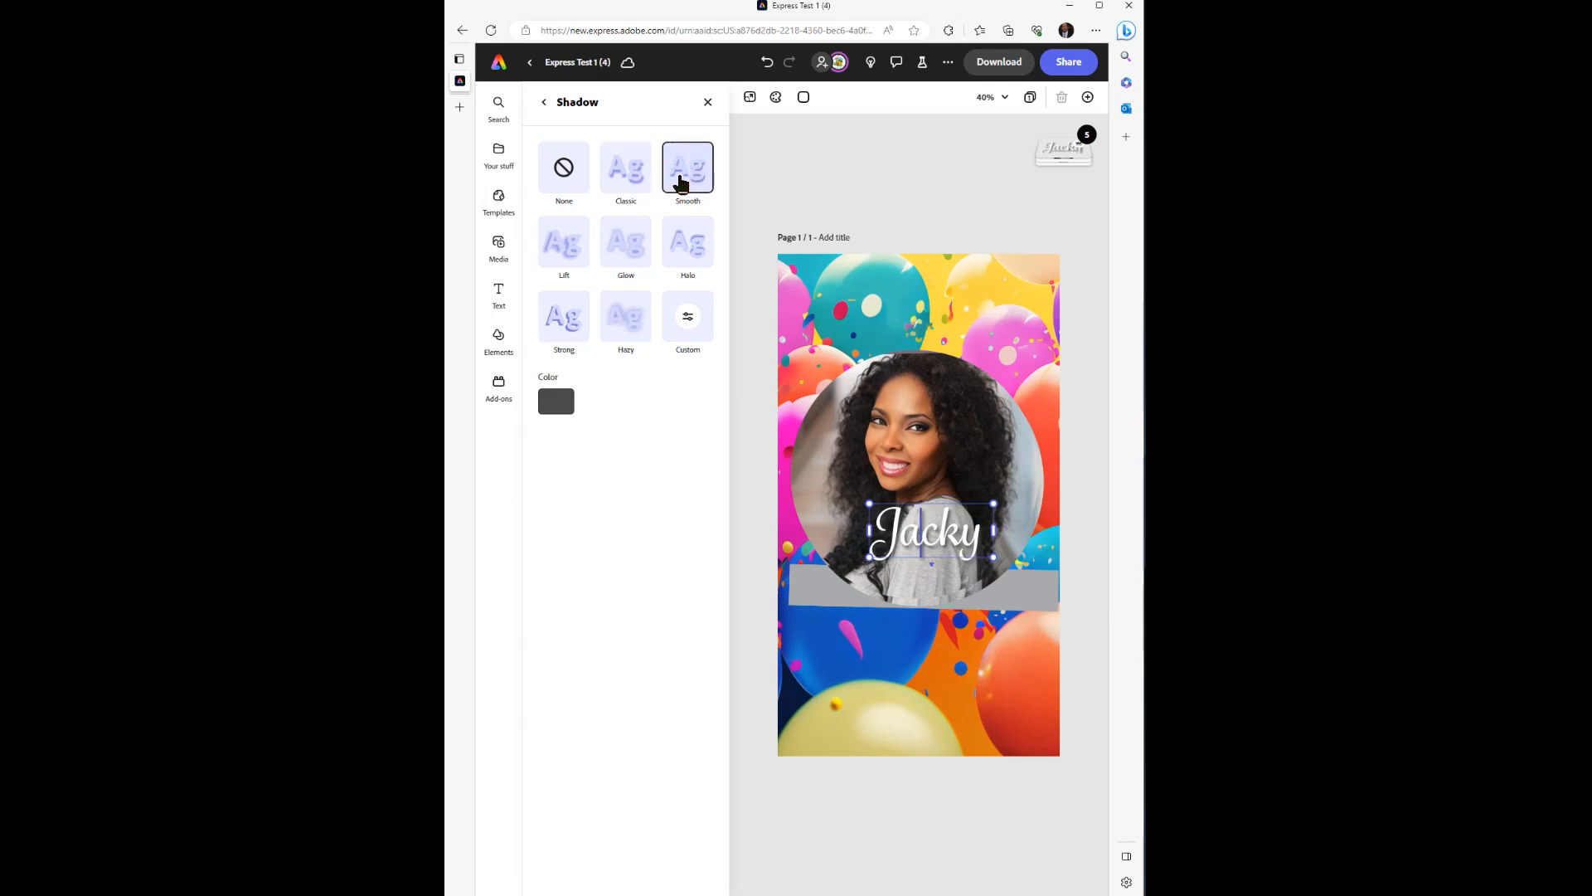
{"action": "left_click", "coordinate": [572, 242]}
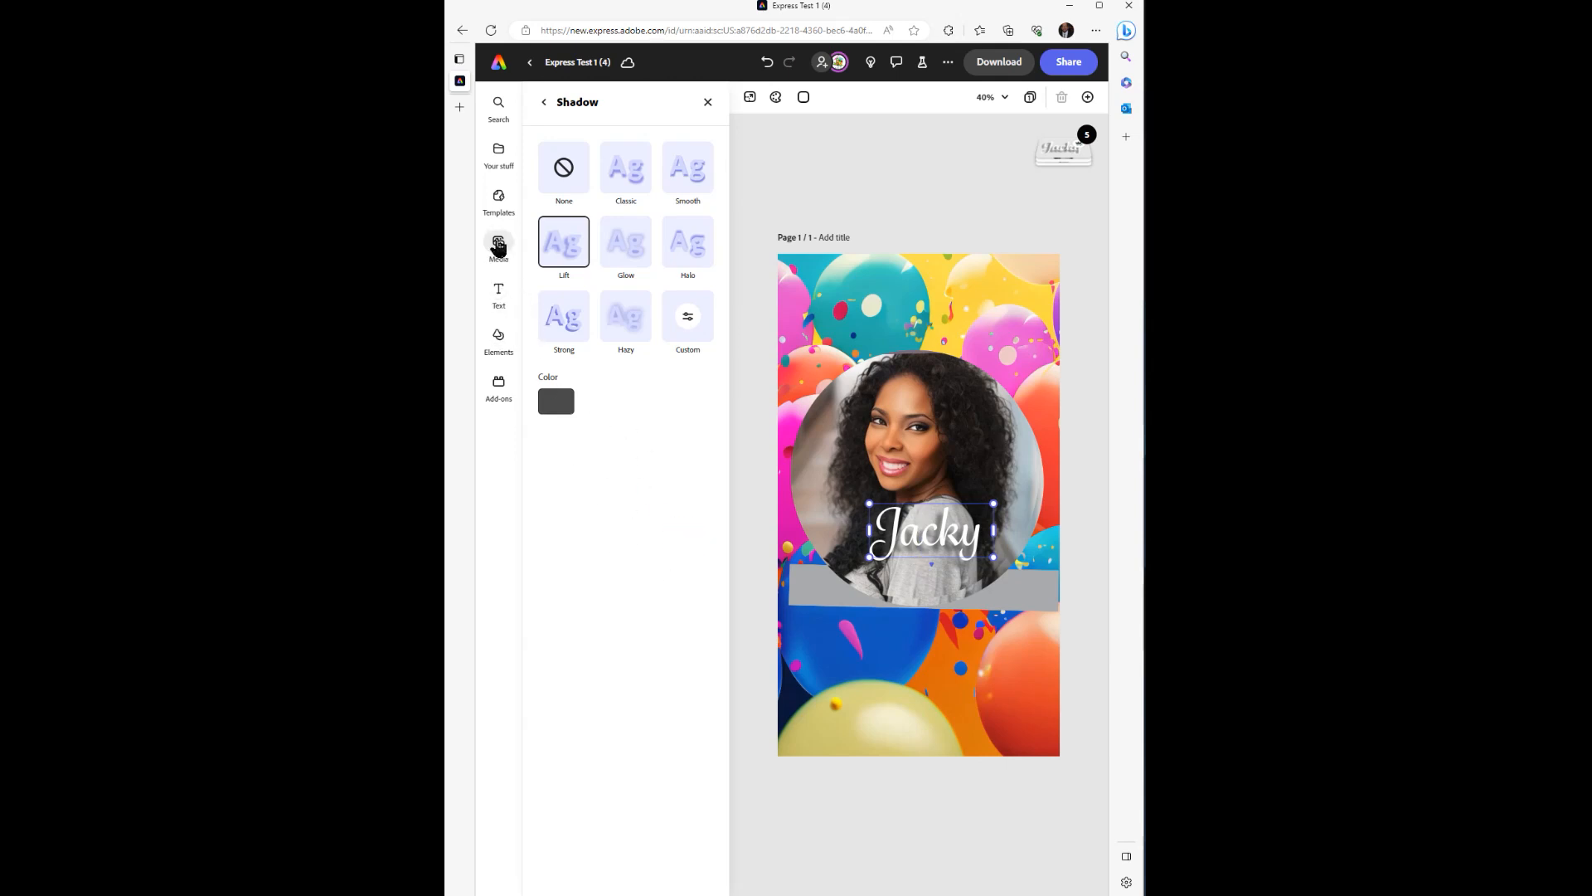
Add the stored Photoshop portrait IMG_0086 of the woman in a denim jacket to the lower-right corner of the design.
{"action": "left_click", "coordinate": [499, 154]}
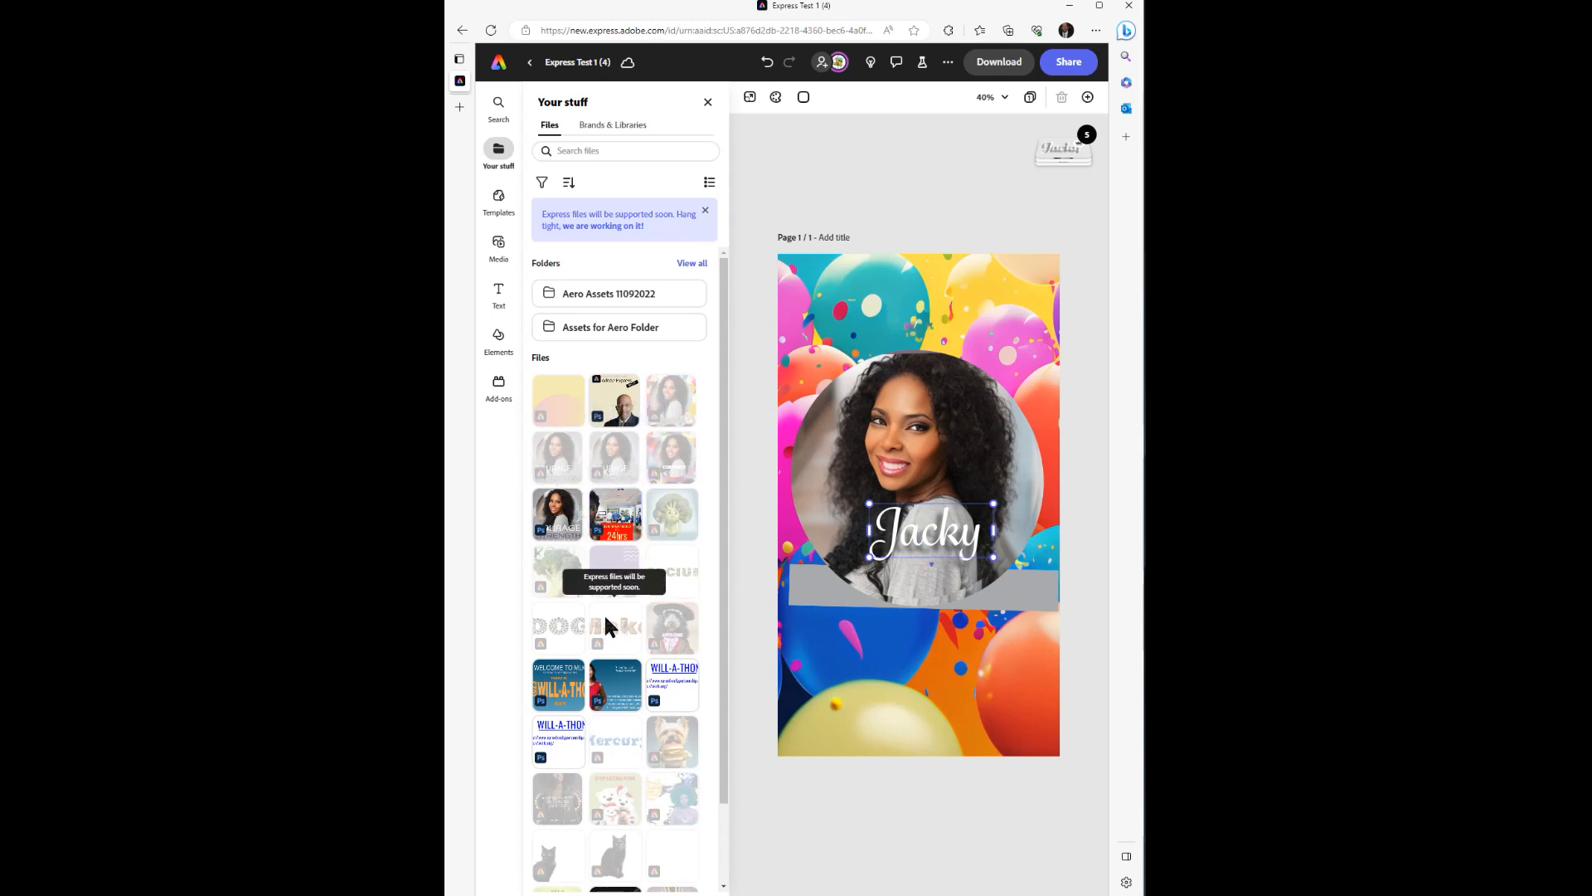
{"action": "scroll", "coordinate": [604, 615], "scroll_direction": "down", "scroll_amount": 3}
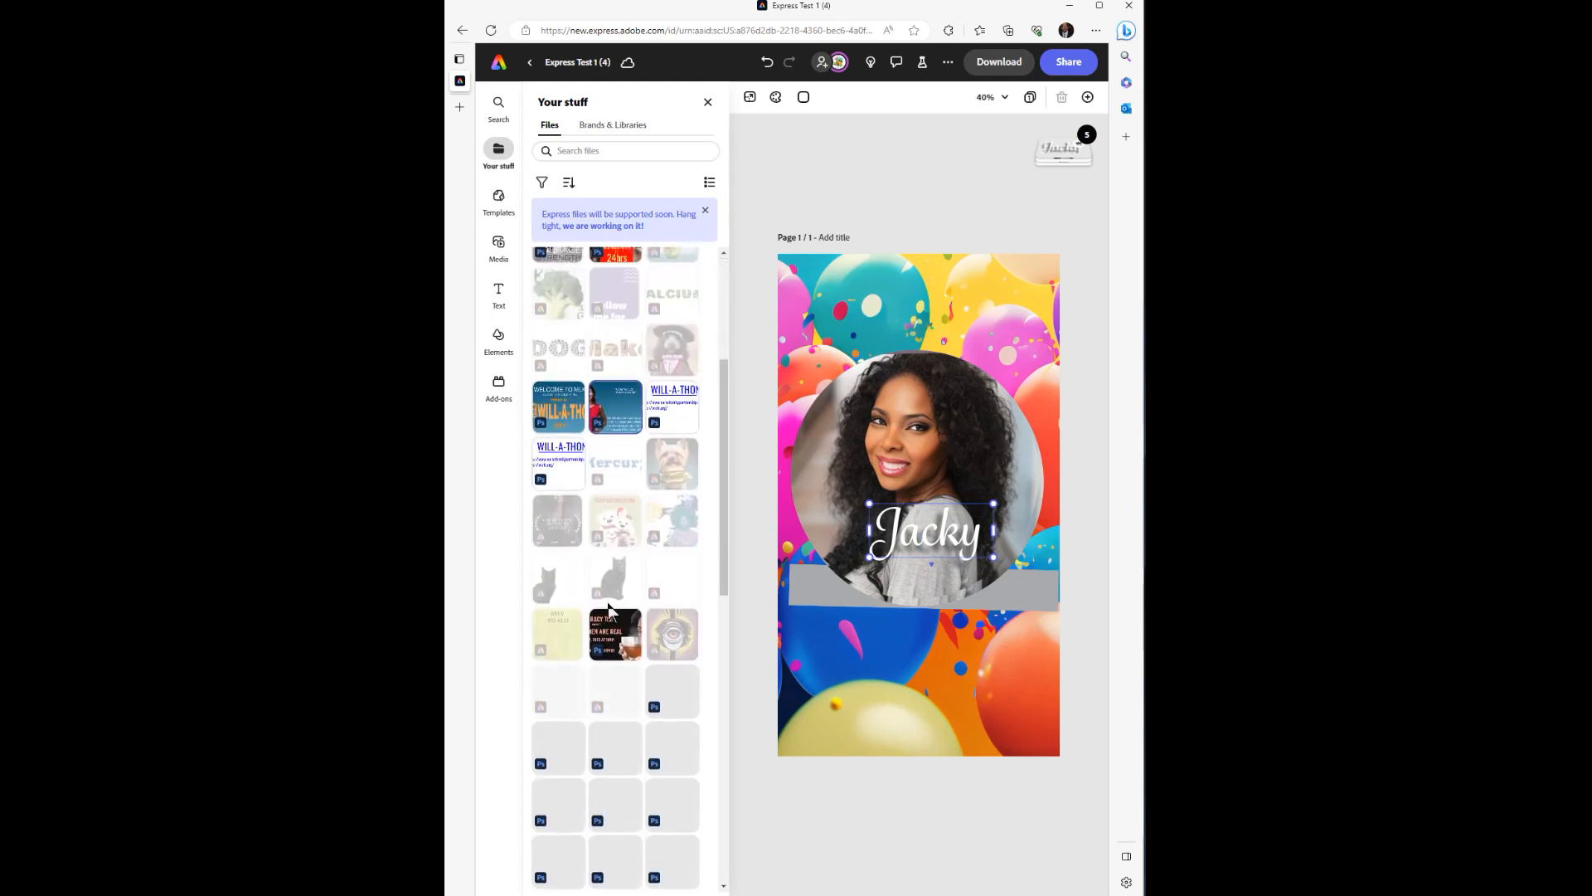
{"action": "scroll", "coordinate": [608, 604], "scroll_direction": "down", "scroll_amount": 5}
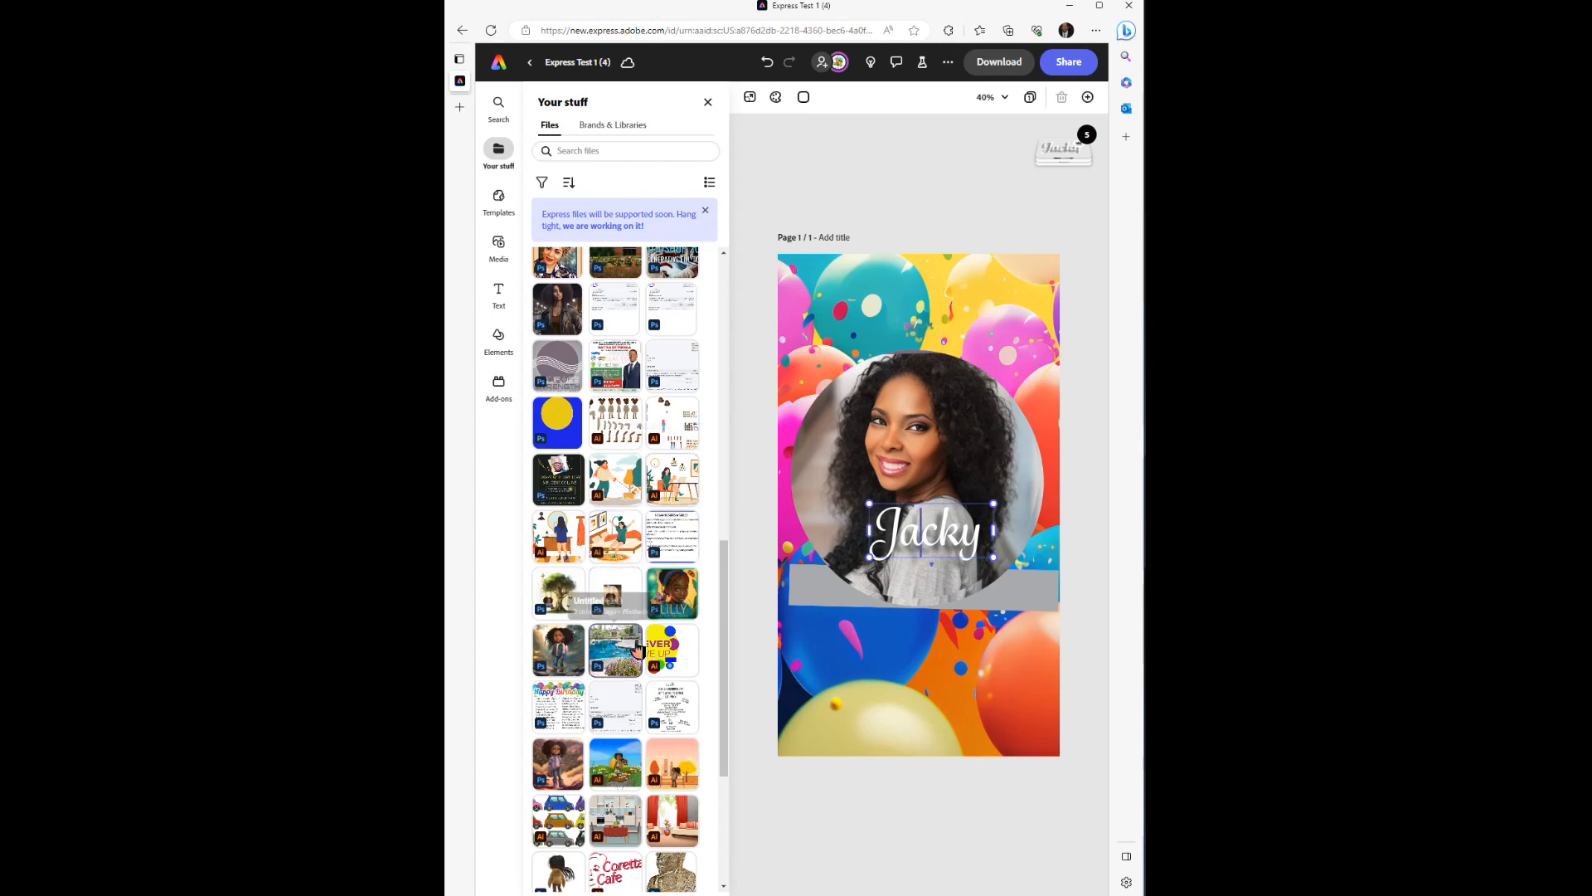
{"action": "scroll", "coordinate": [655, 693], "scroll_direction": "down", "scroll_amount": 3}
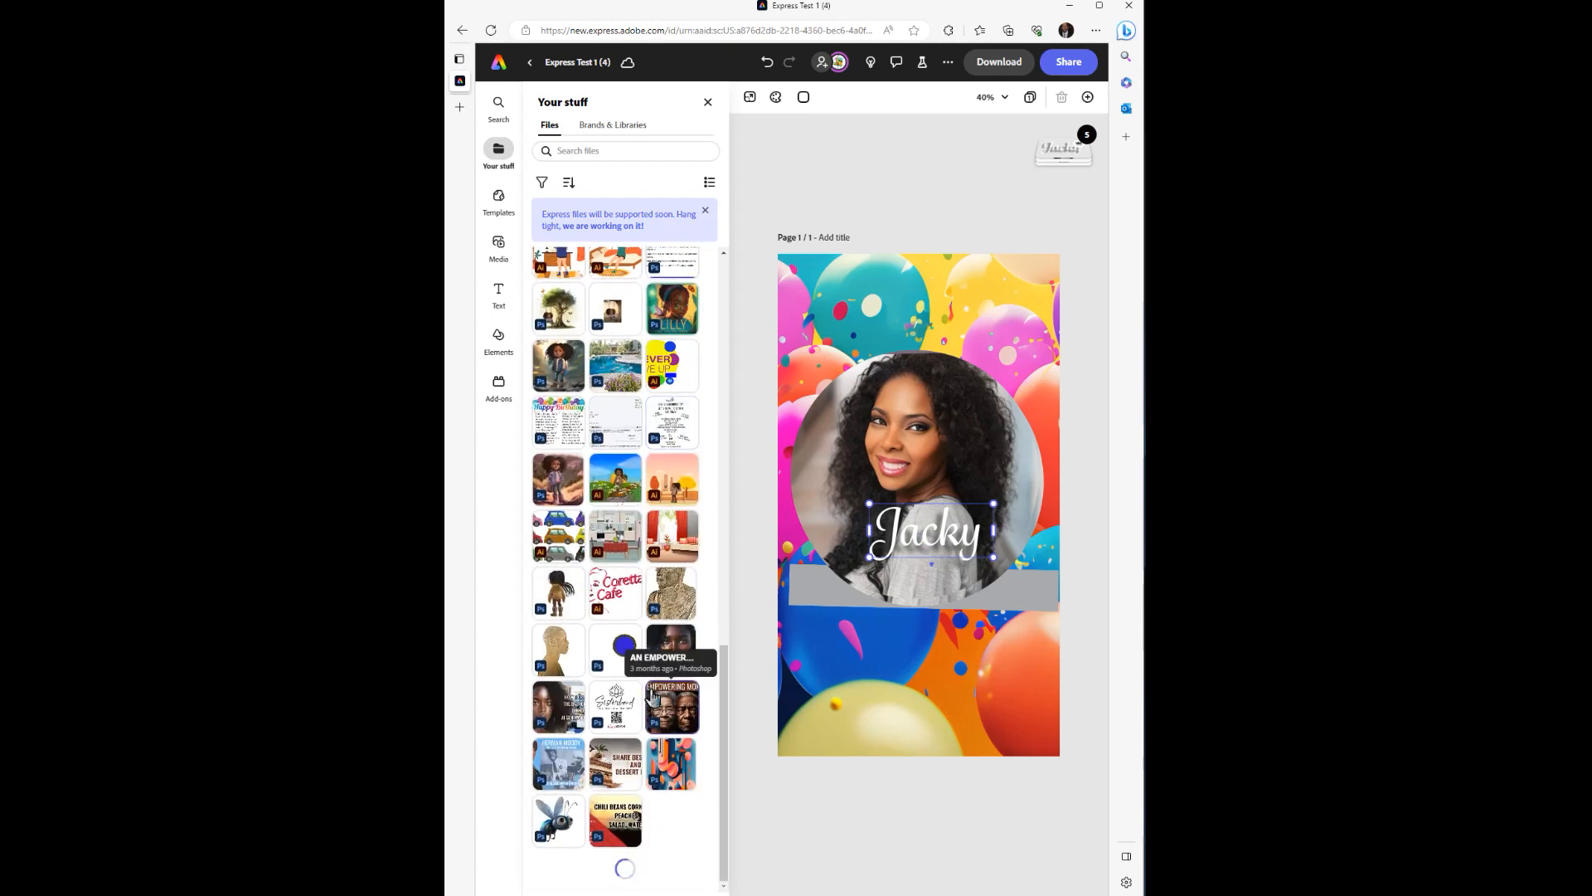
{"action": "scroll", "coordinate": [652, 695], "scroll_direction": "down", "scroll_amount": 5}
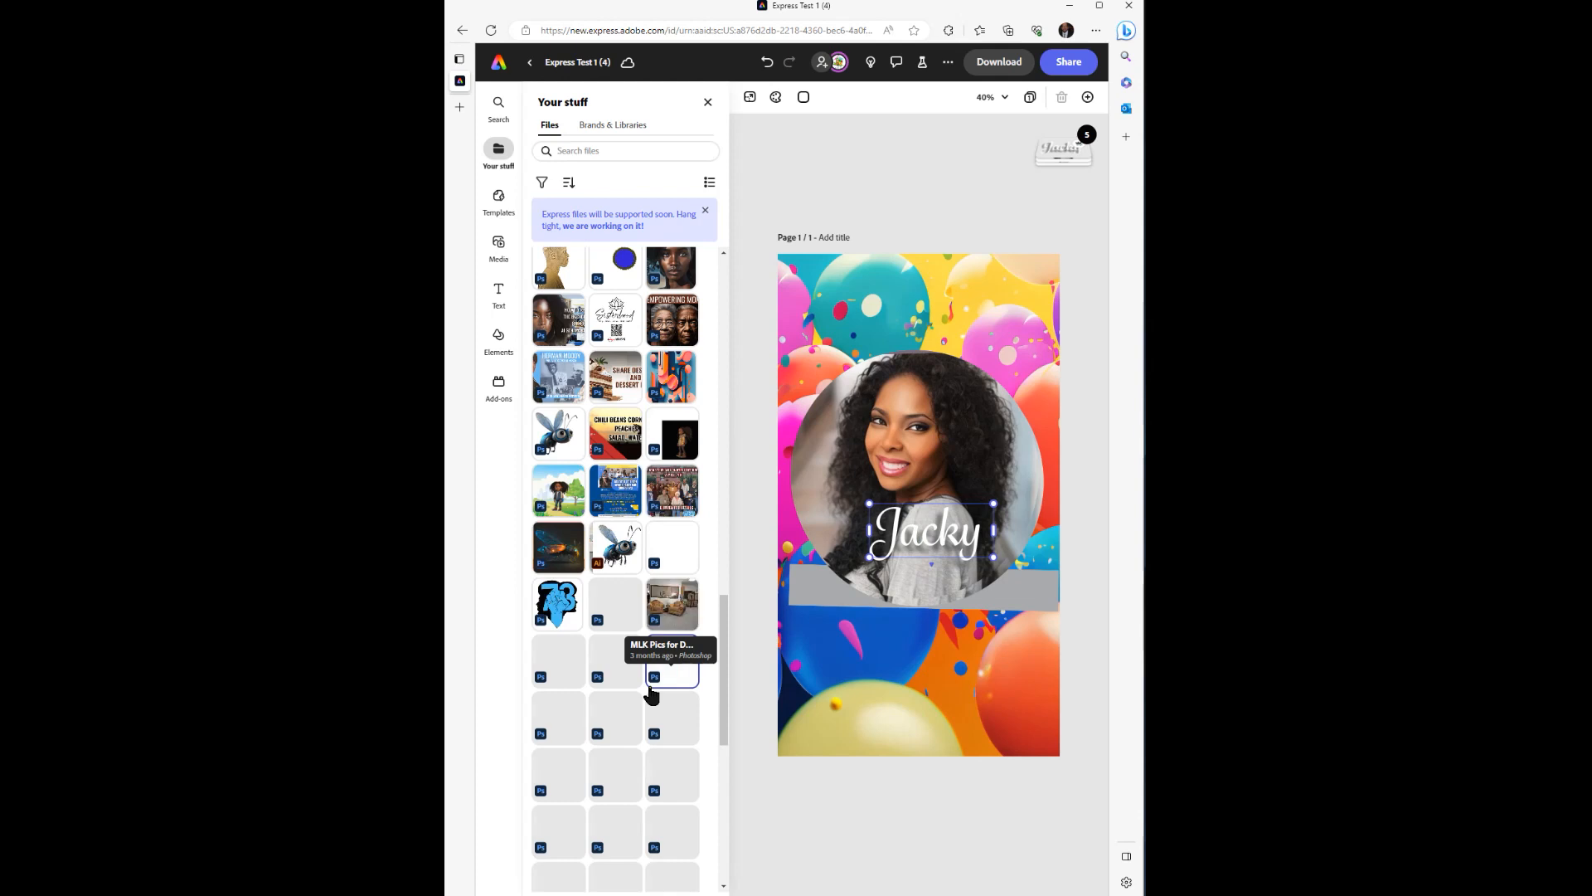
{"action": "scroll", "coordinate": [652, 695], "scroll_direction": "down", "scroll_amount": 5}
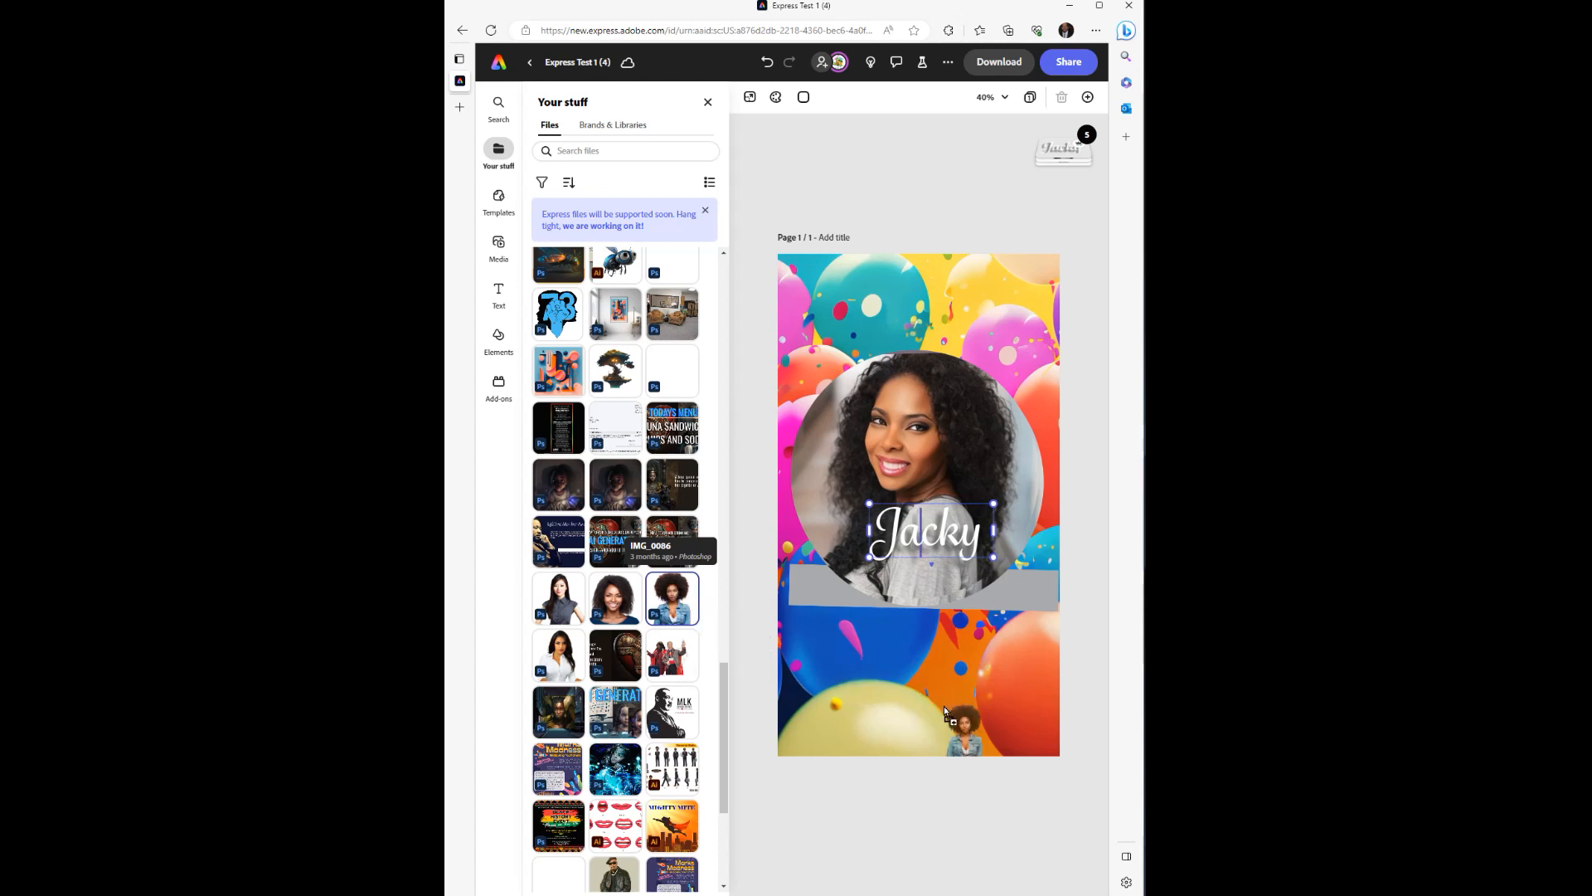
{"action": "left_click_drag", "start_coordinate": [1006, 683], "coordinate": [1007, 683]}
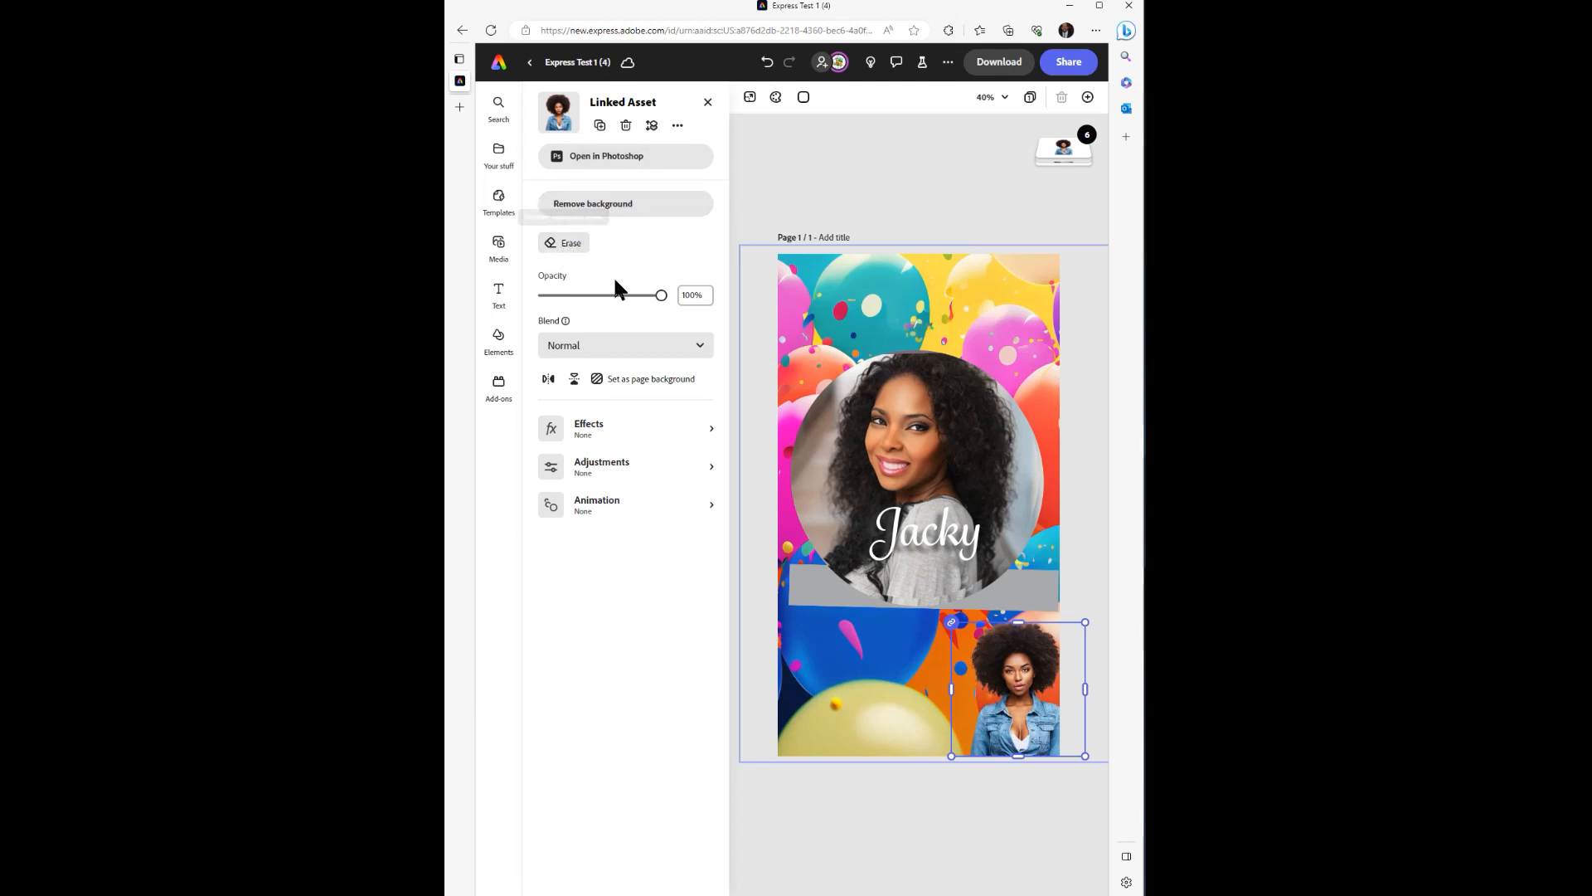
Try the orange-and-purple duotone effect on the denim-jacket portrait, and set its effect back to None.
{"action": "mouse_move", "coordinate": [661, 296]}
{"action": "left_mouse_down"}
{"action": "mouse_move", "coordinate": [604, 295]}
{"action": "mouse_move", "coordinate": [663, 296]}
{"action": "left_mouse_up"}
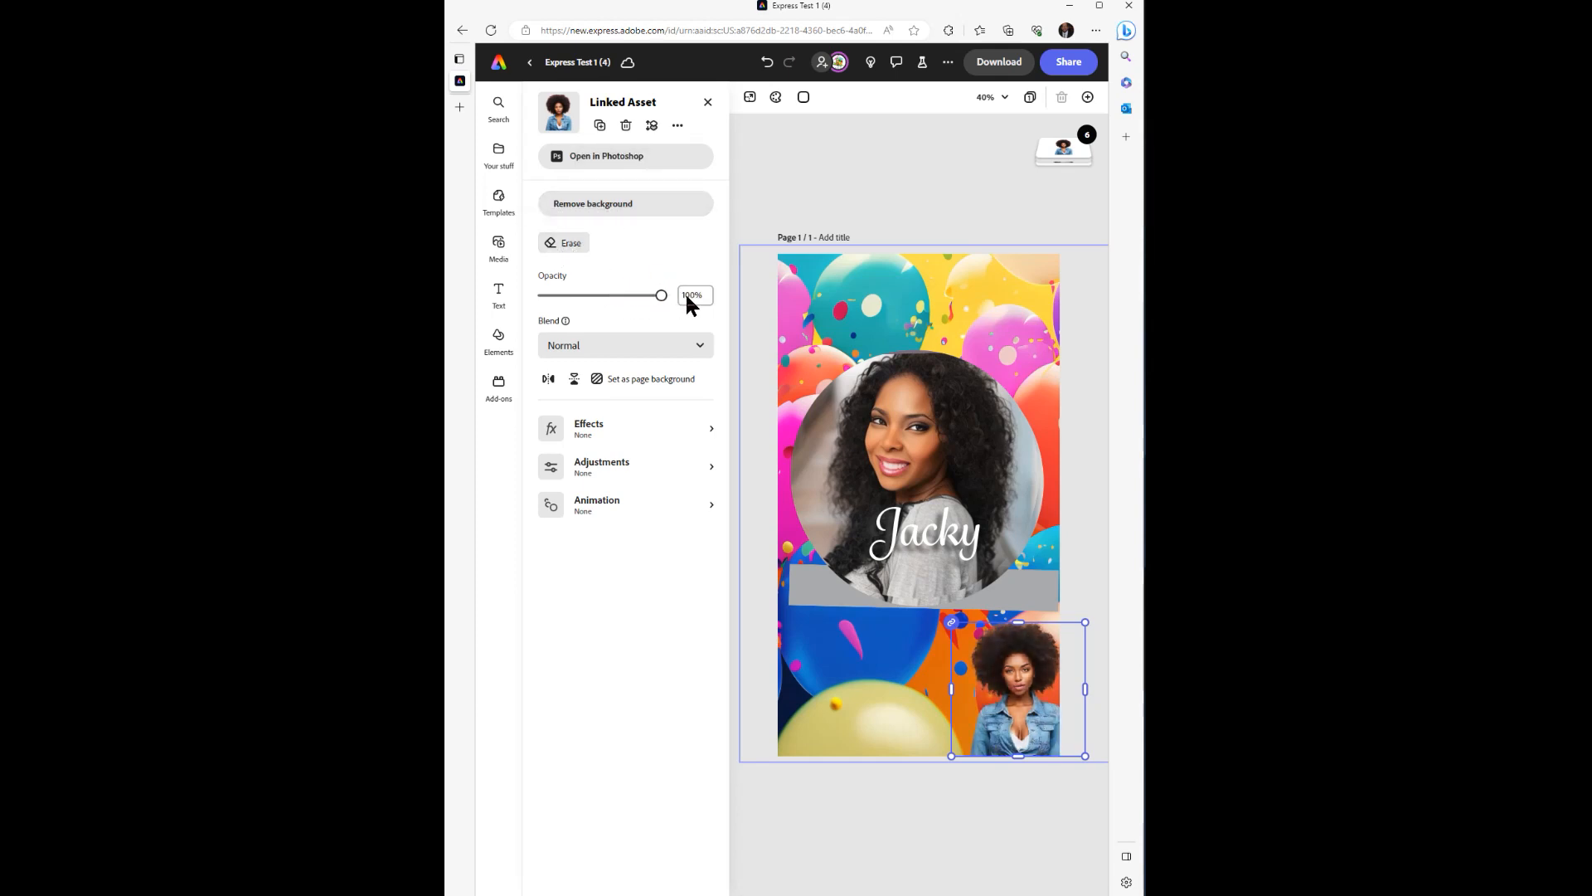
{"action": "left_click", "coordinate": [639, 427]}
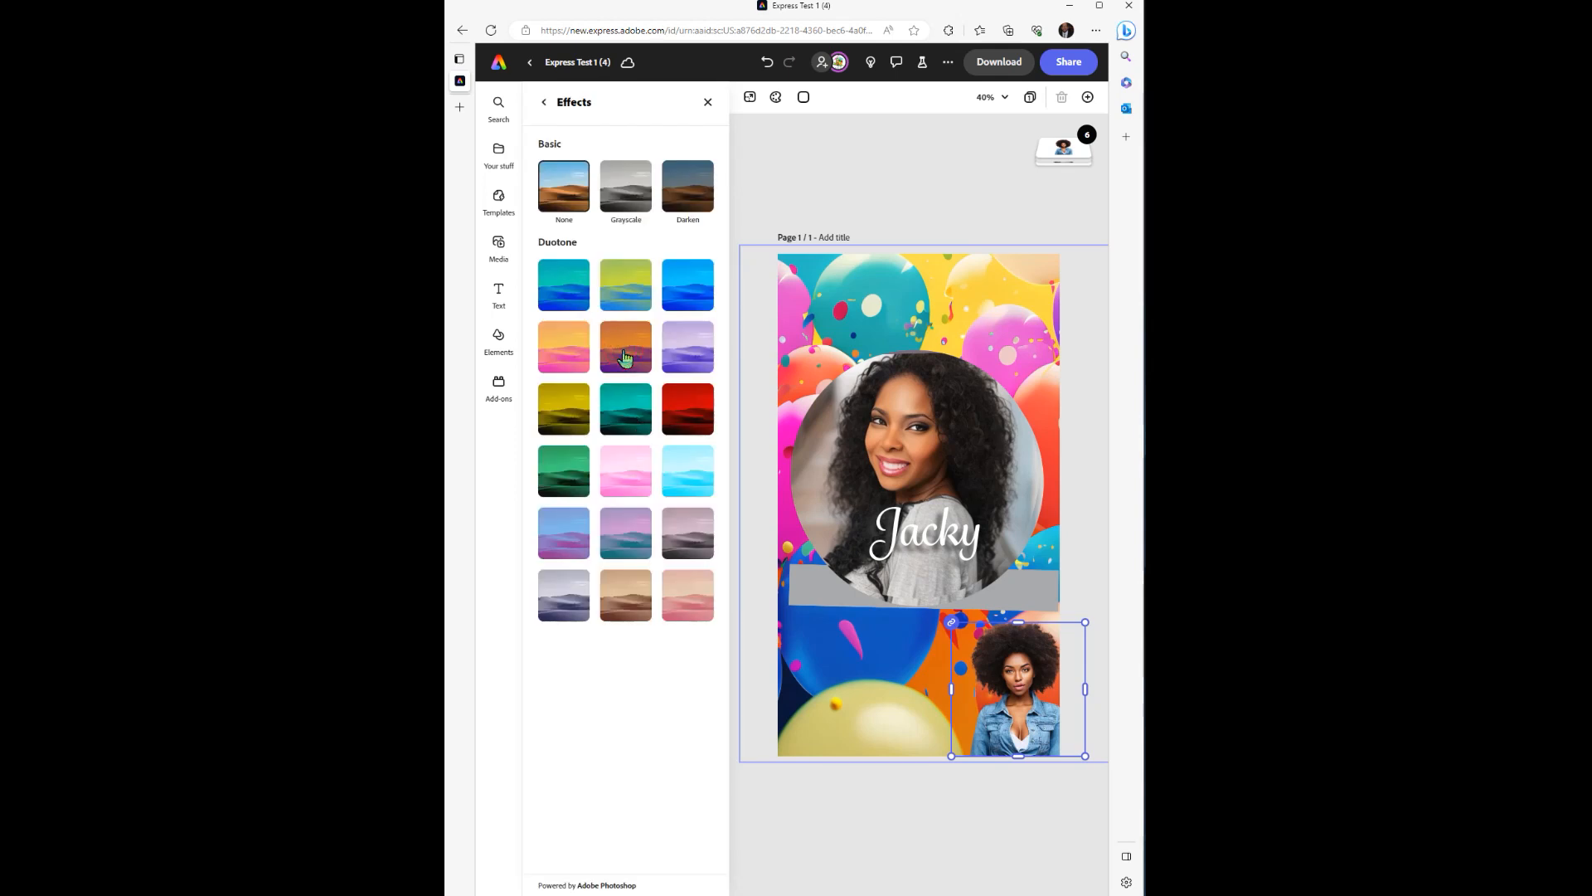
{"action": "left_click", "coordinate": [626, 358]}
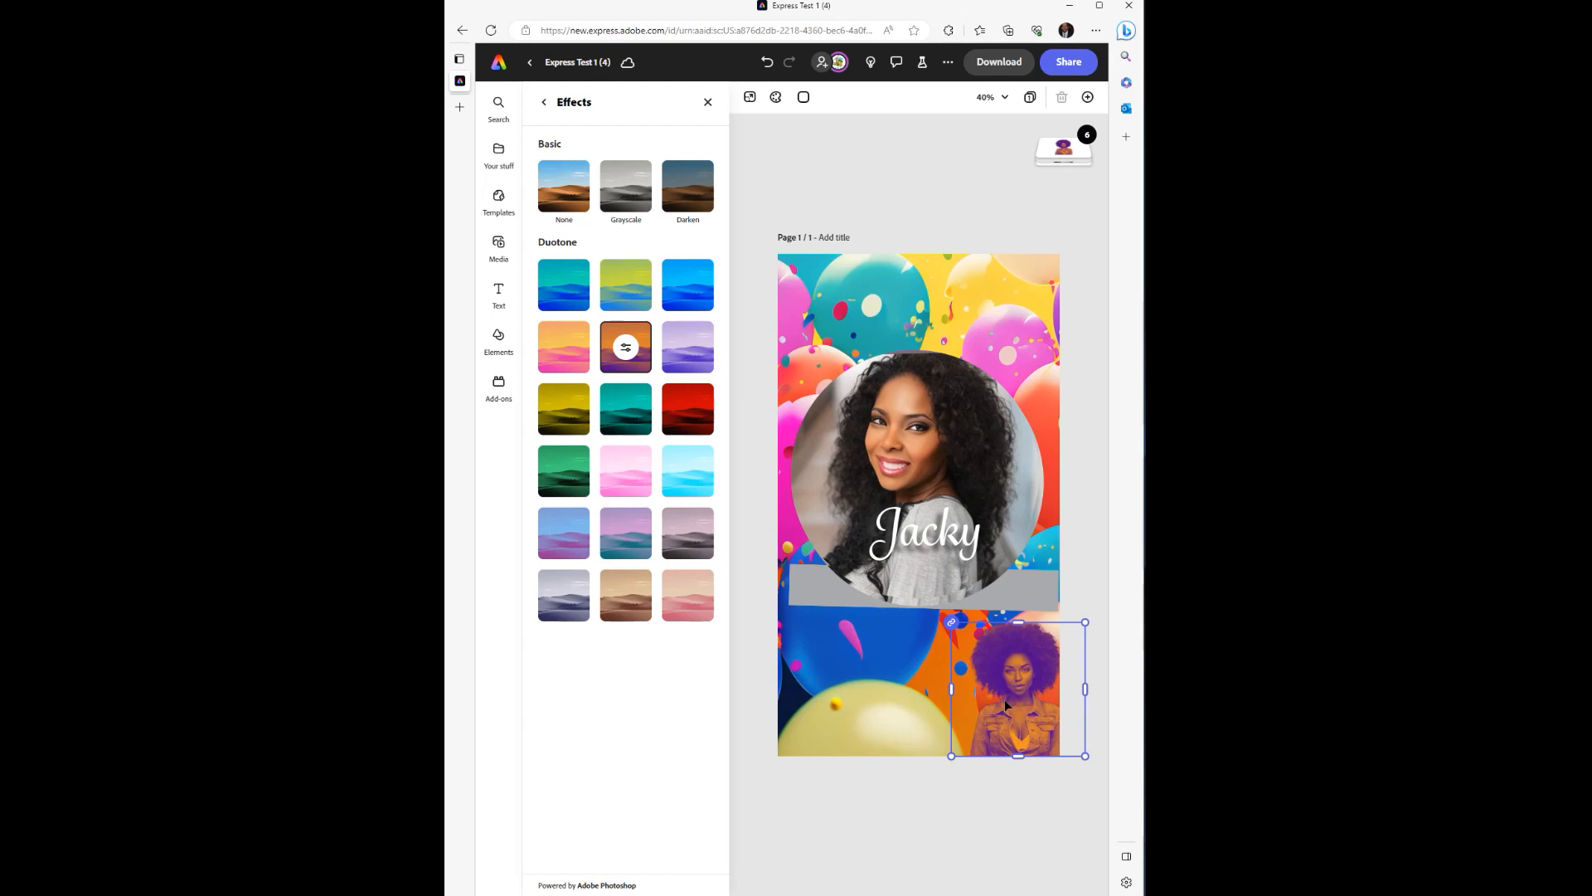
{"action": "left_click", "coordinate": [565, 181]}
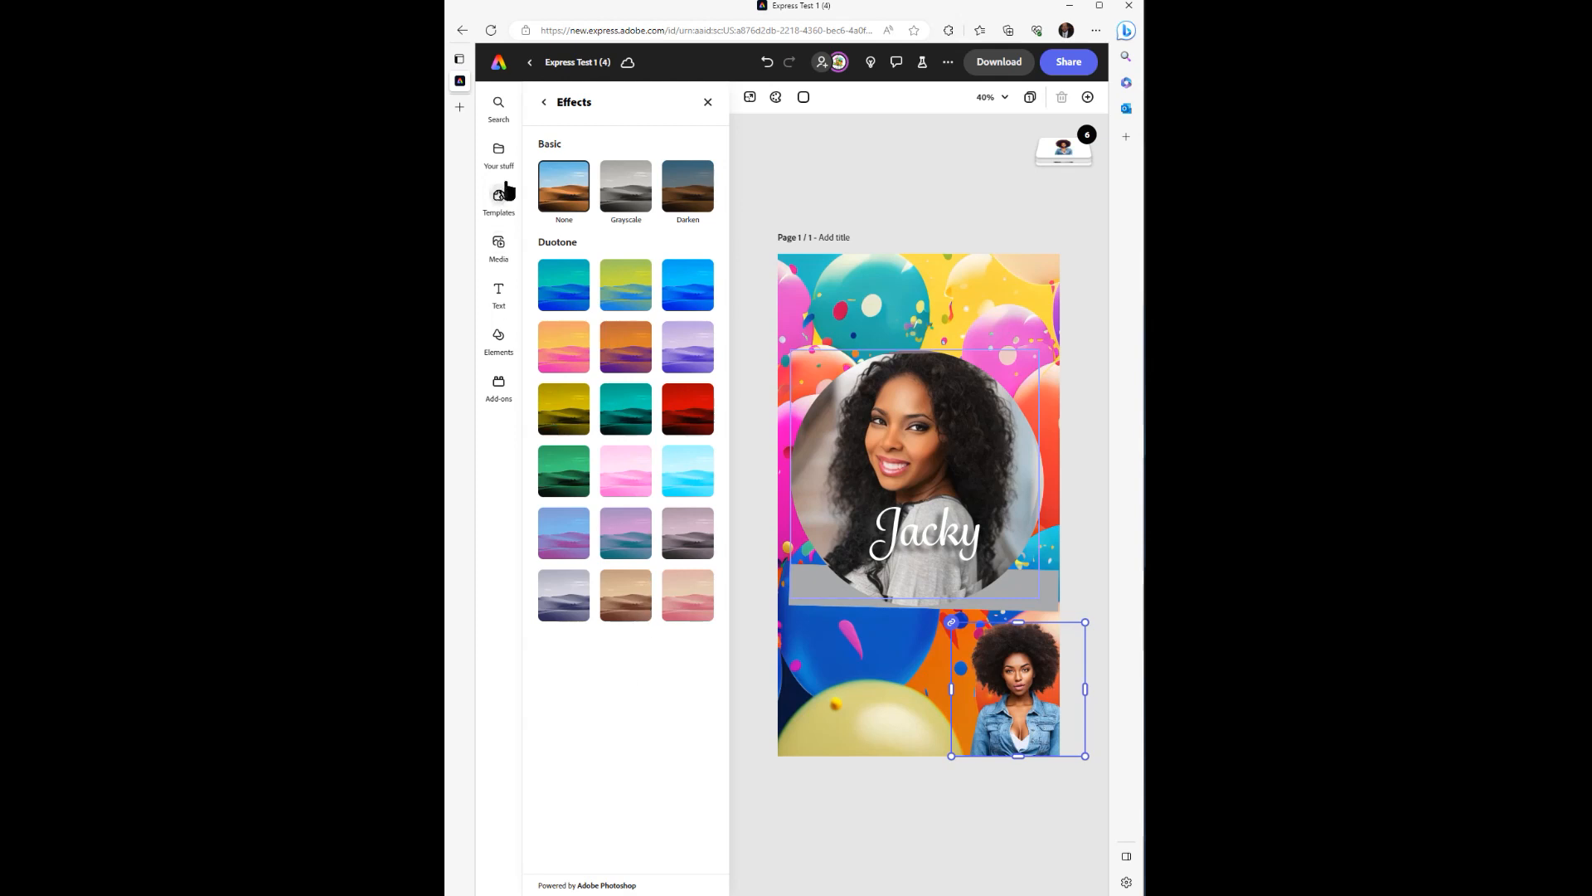
Add the stored portraits of the smiling curly-haired woman and the straight-haired woman, lining them up beside the denim-jacket portrait along the page bottom.
{"action": "left_click", "coordinate": [499, 153]}
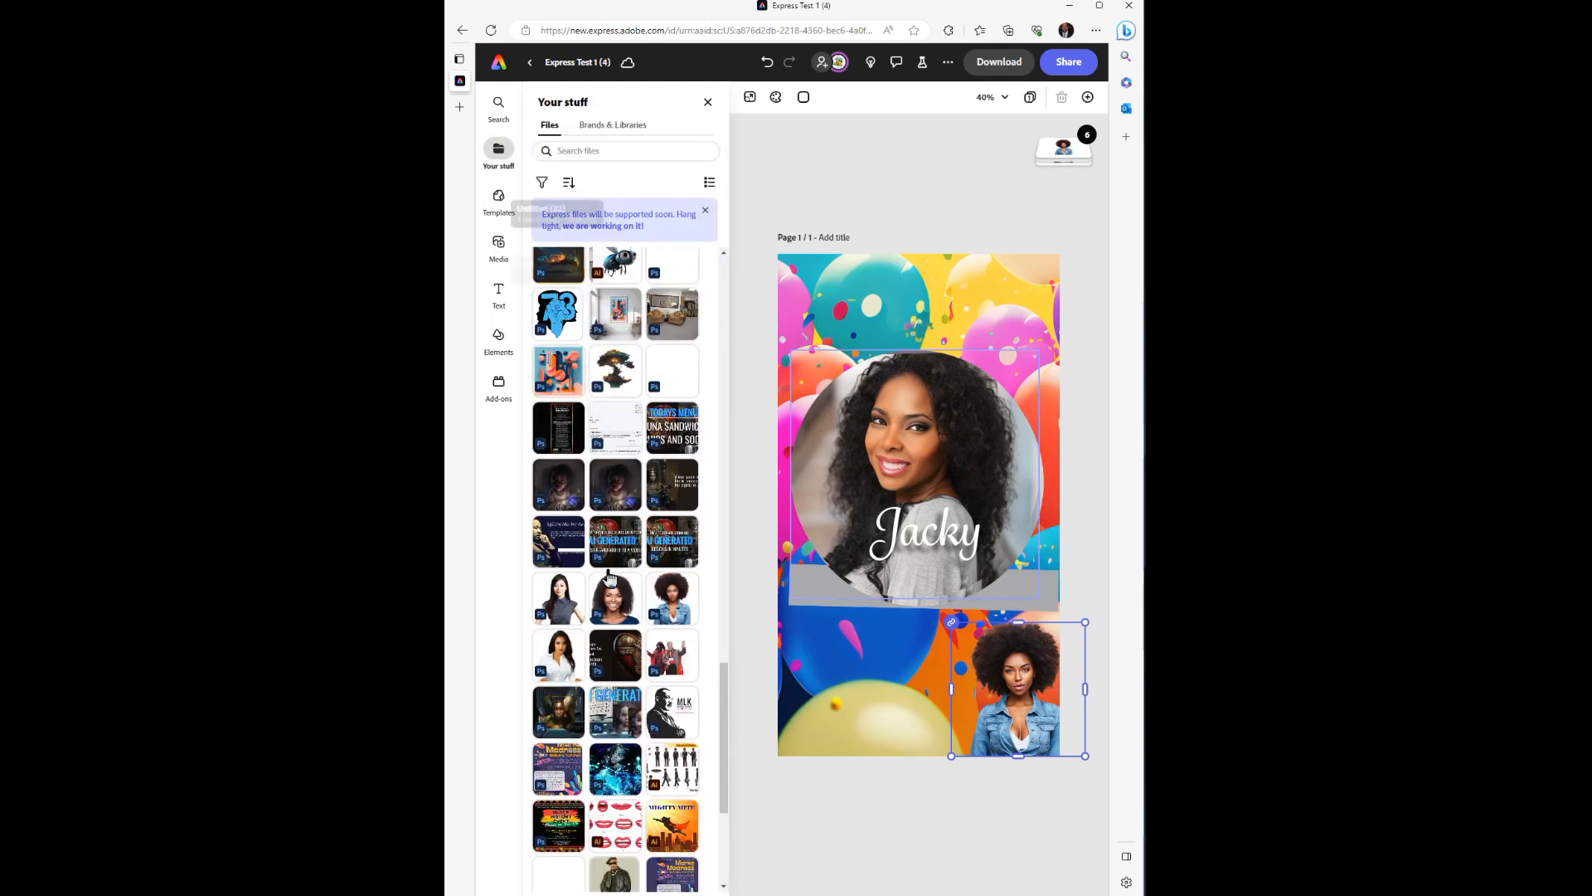
{"action": "left_click_drag", "start_coordinate": [615, 597], "coordinate": [884, 659]}
{"action": "left_click_drag", "start_coordinate": [564, 604], "coordinate": [840, 680]}
{"action": "left_click_drag", "start_coordinate": [948, 703], "coordinate": [923, 675]}
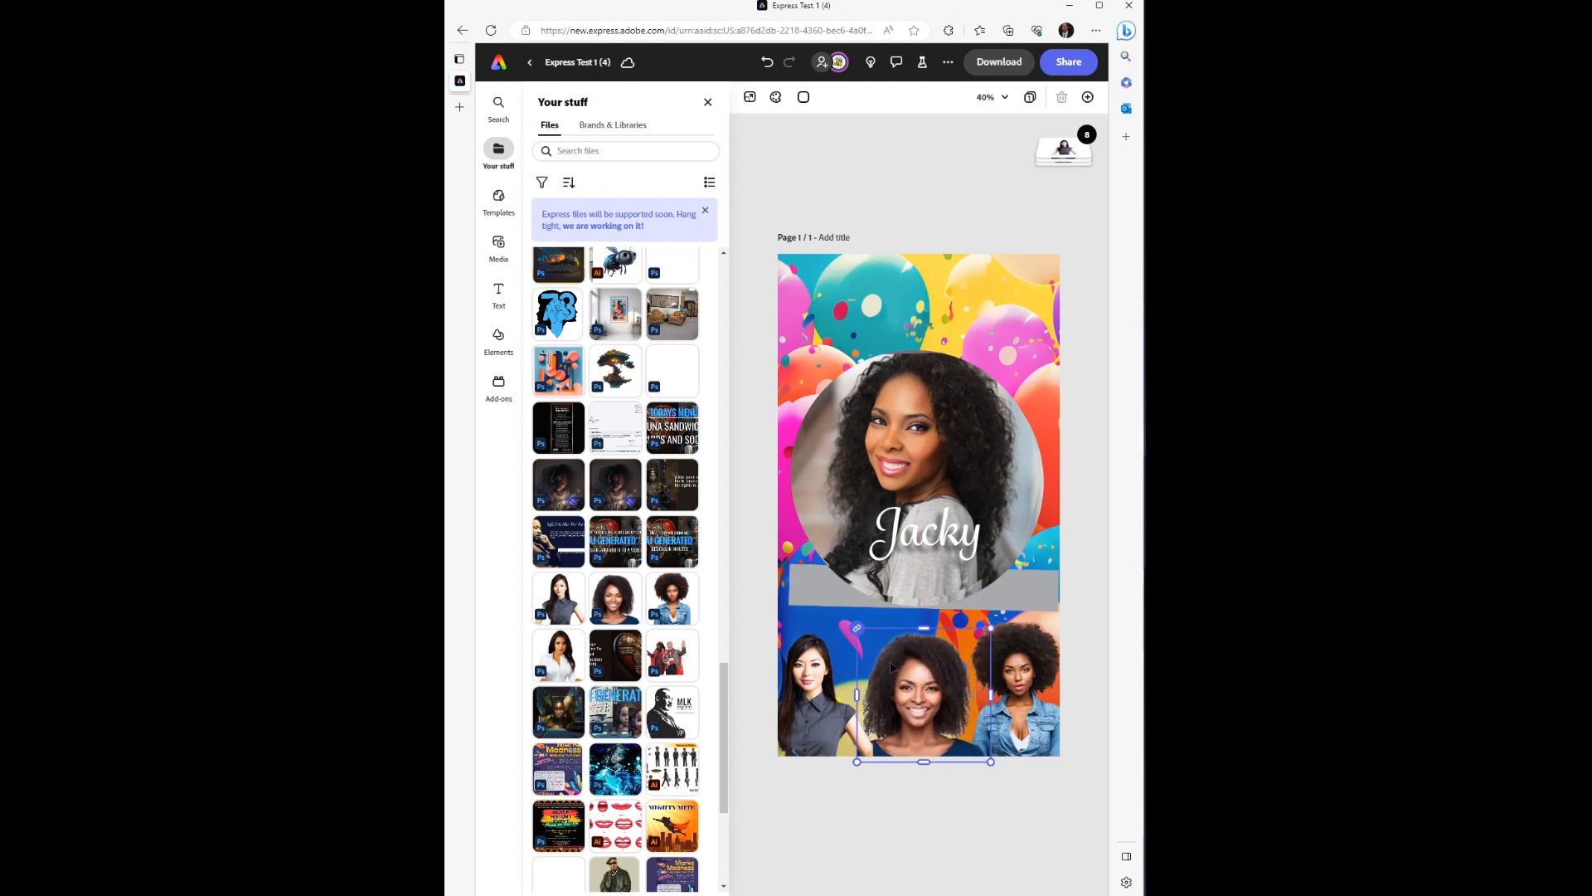
Apply the Bungee In animation to the straight-haired woman's portrait at the page's lower left.
{"action": "left_click", "coordinate": [826, 723]}
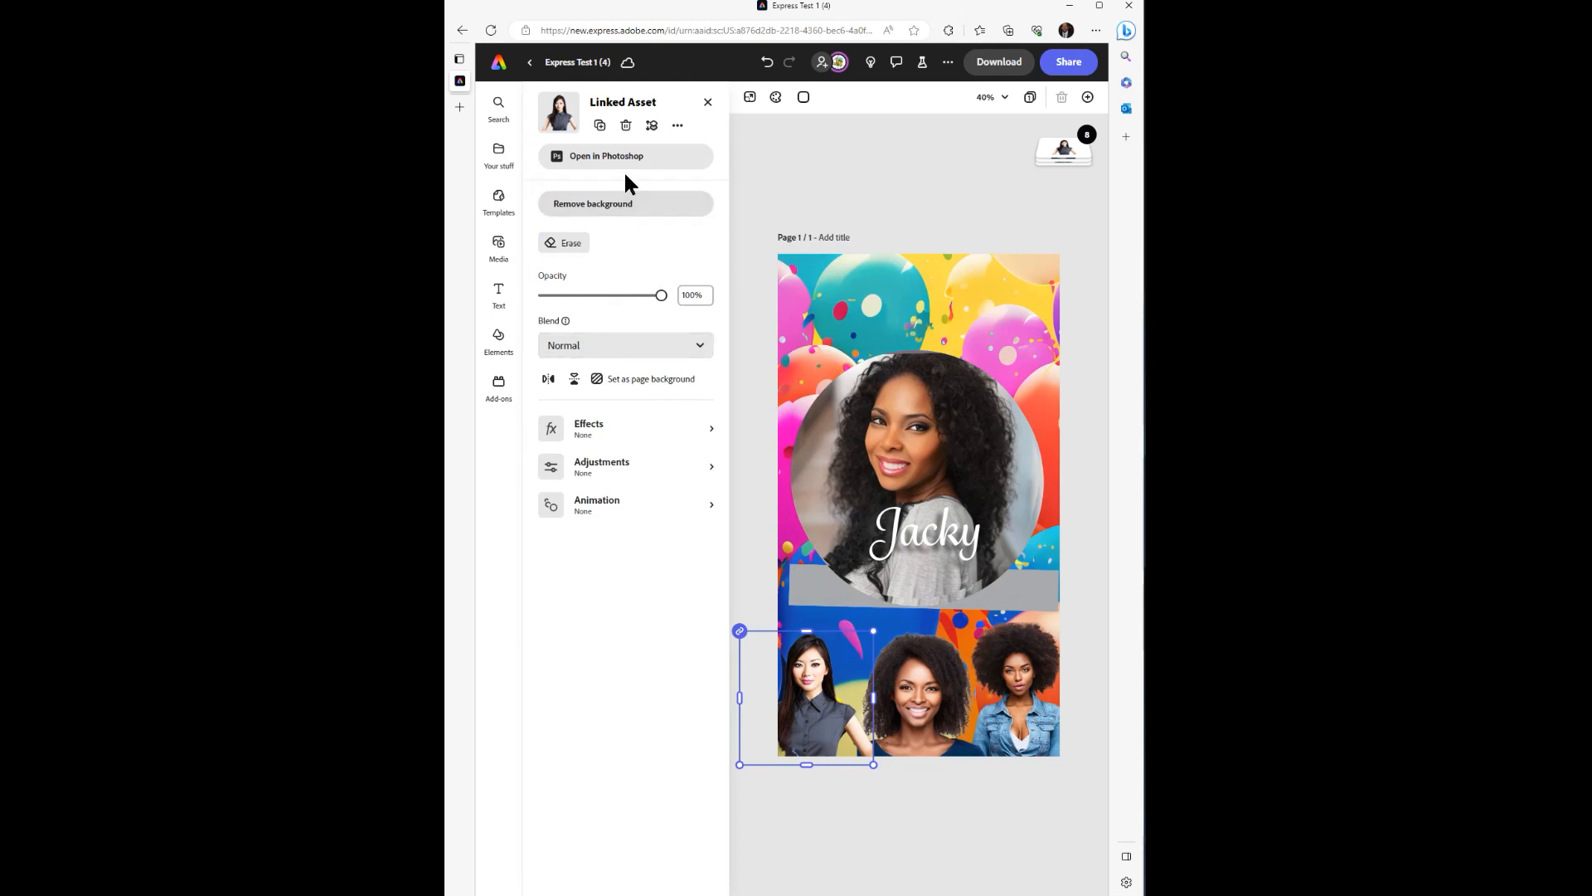
{"action": "left_click", "coordinate": [628, 501]}
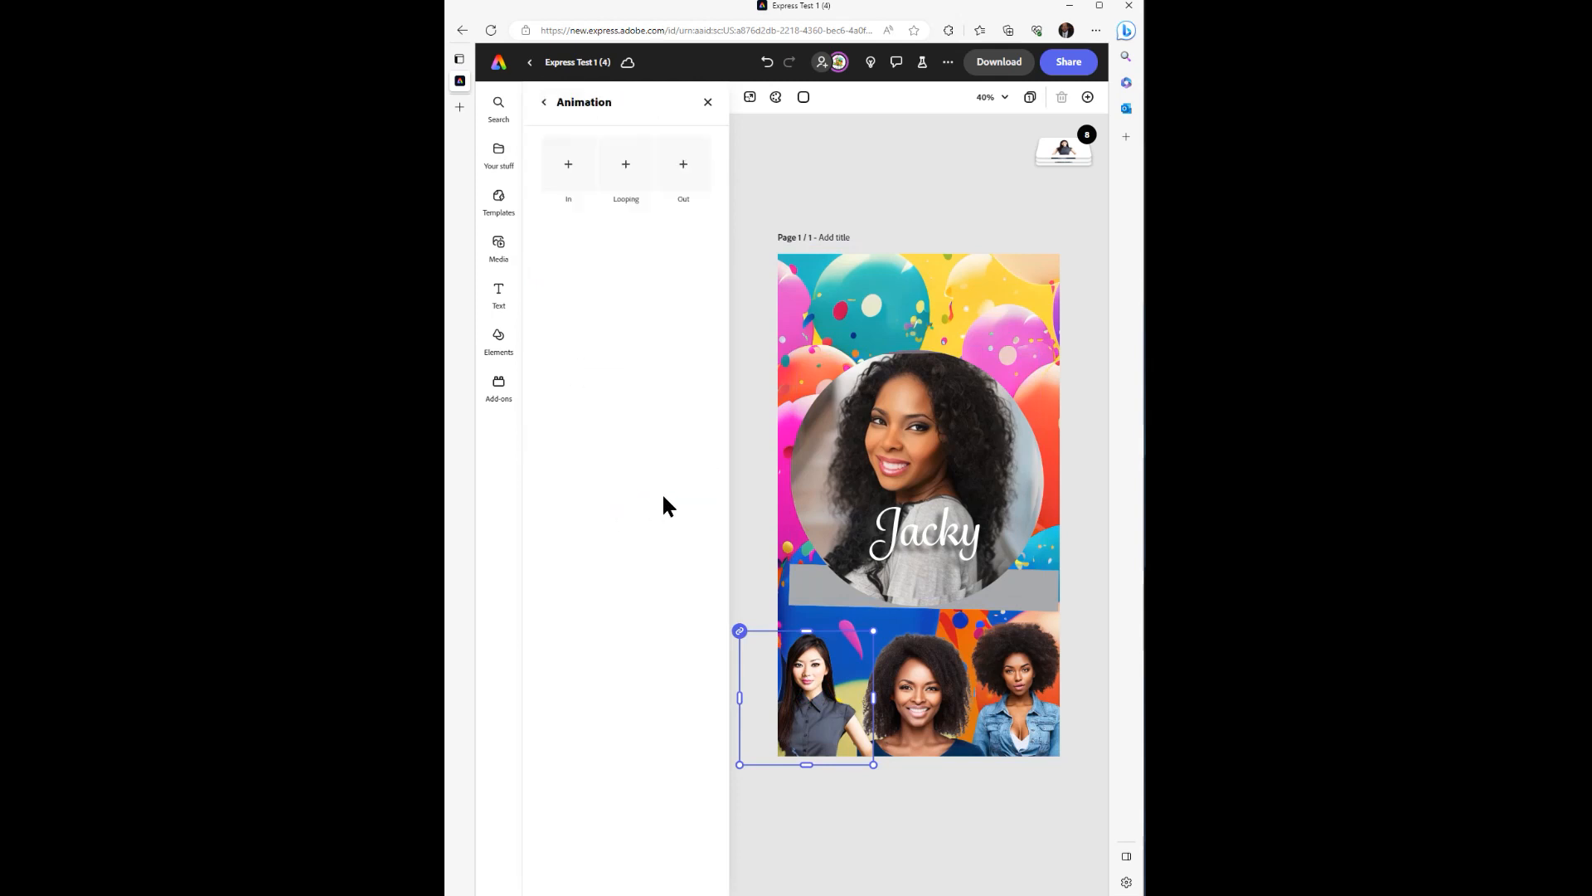
{"action": "left_click", "coordinate": [568, 170]}
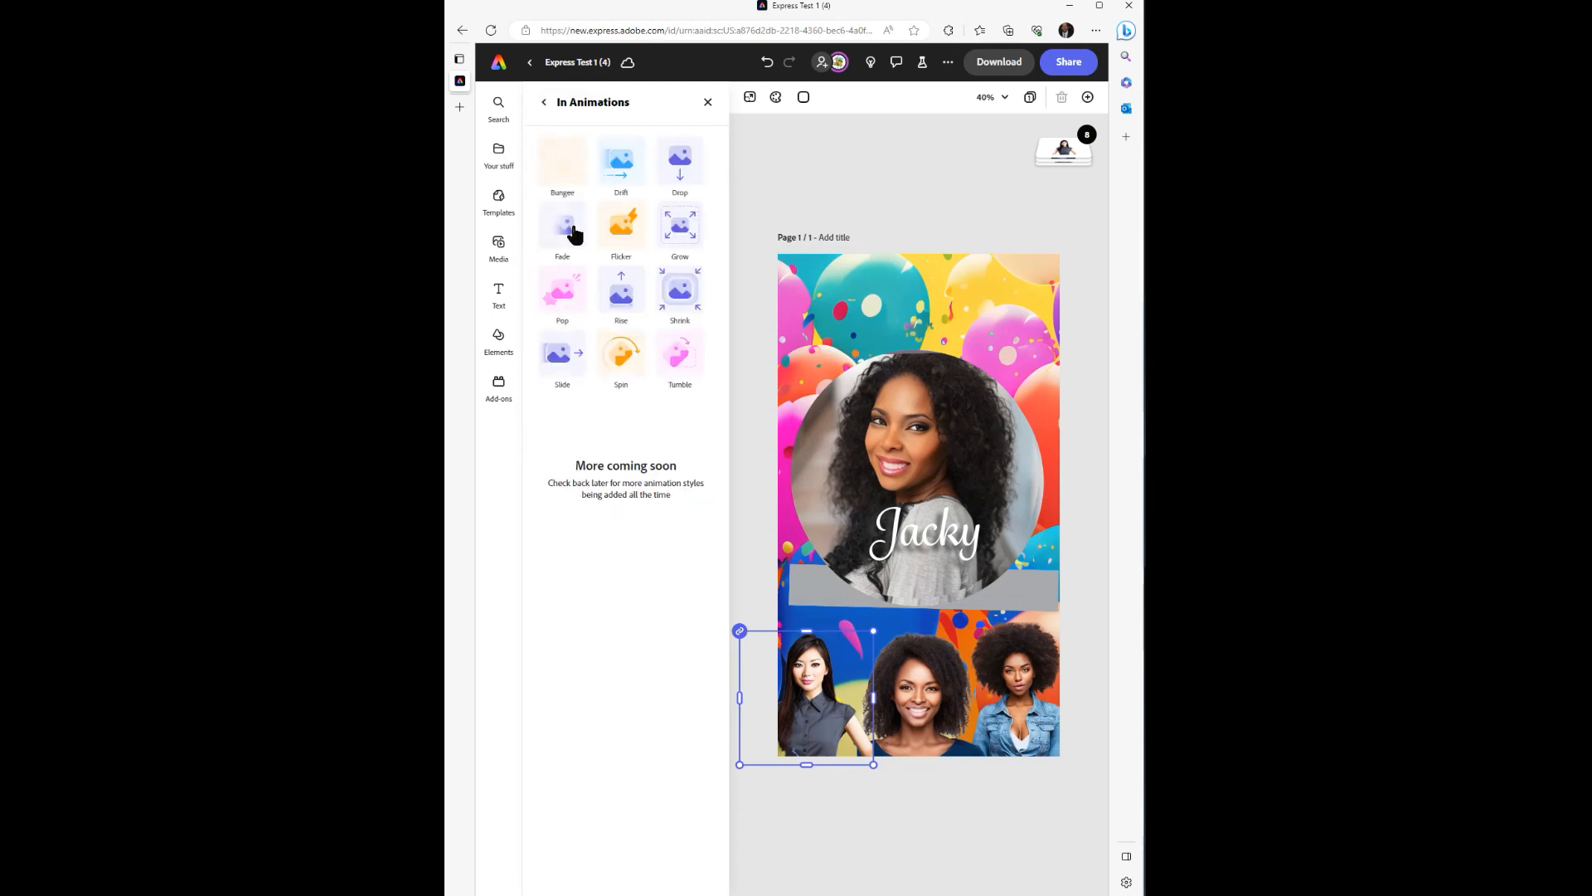
{"action": "left_click", "coordinate": [561, 170]}
Apply the Rise In animation to the middle portrait and lengthen its duration to about 3.5 s.
{"action": "left_click", "coordinate": [910, 699]}
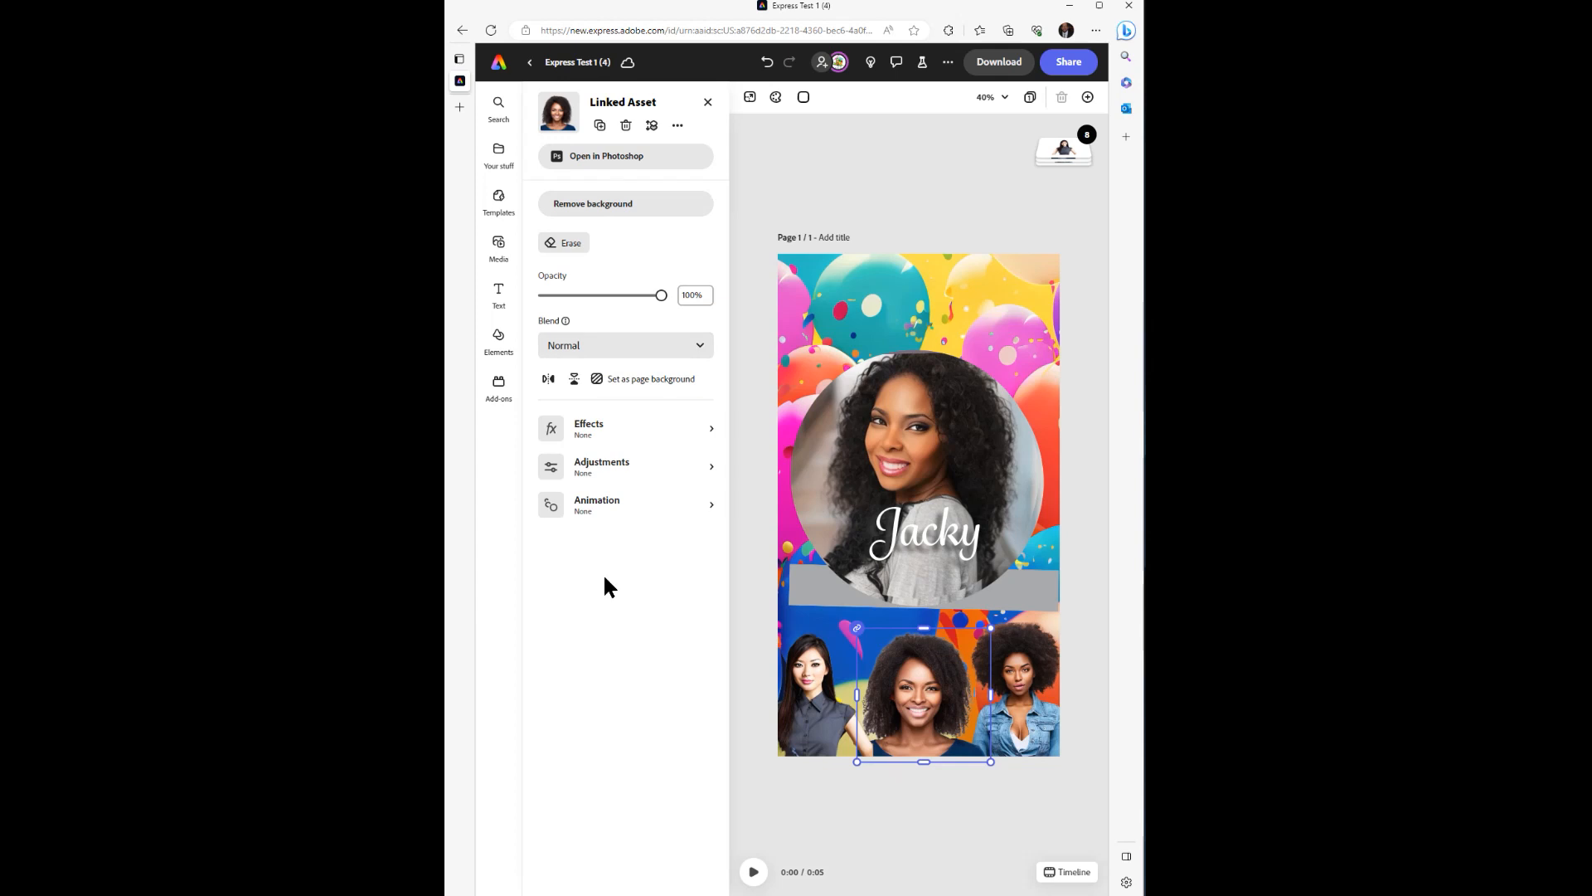
{"action": "left_click", "coordinate": [611, 502]}
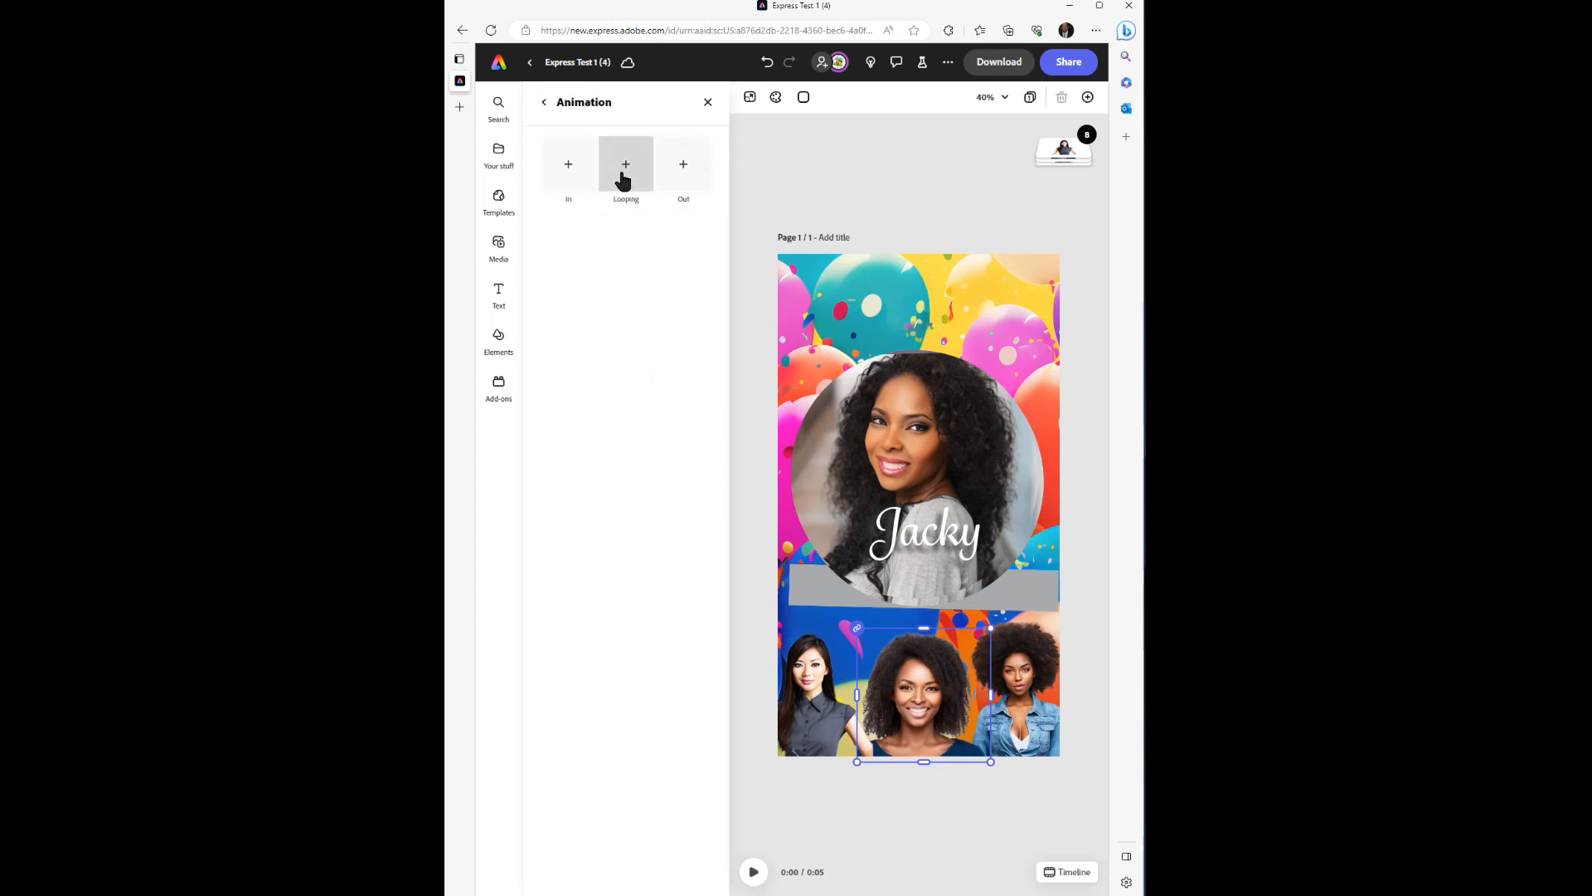
{"action": "left_click", "coordinate": [564, 170]}
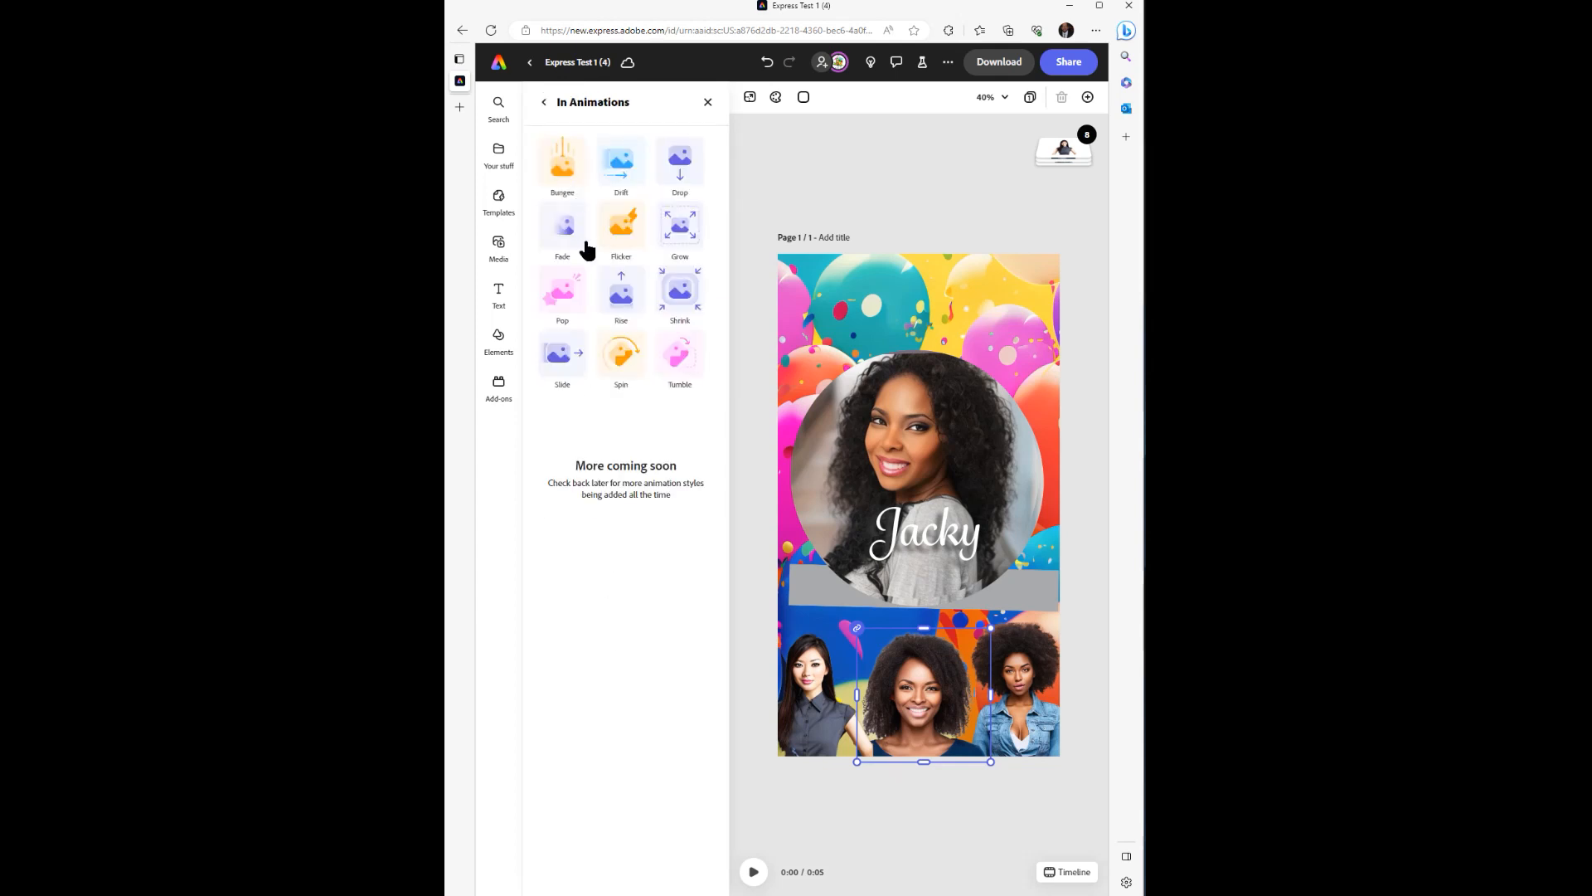
{"action": "left_click", "coordinate": [641, 310]}
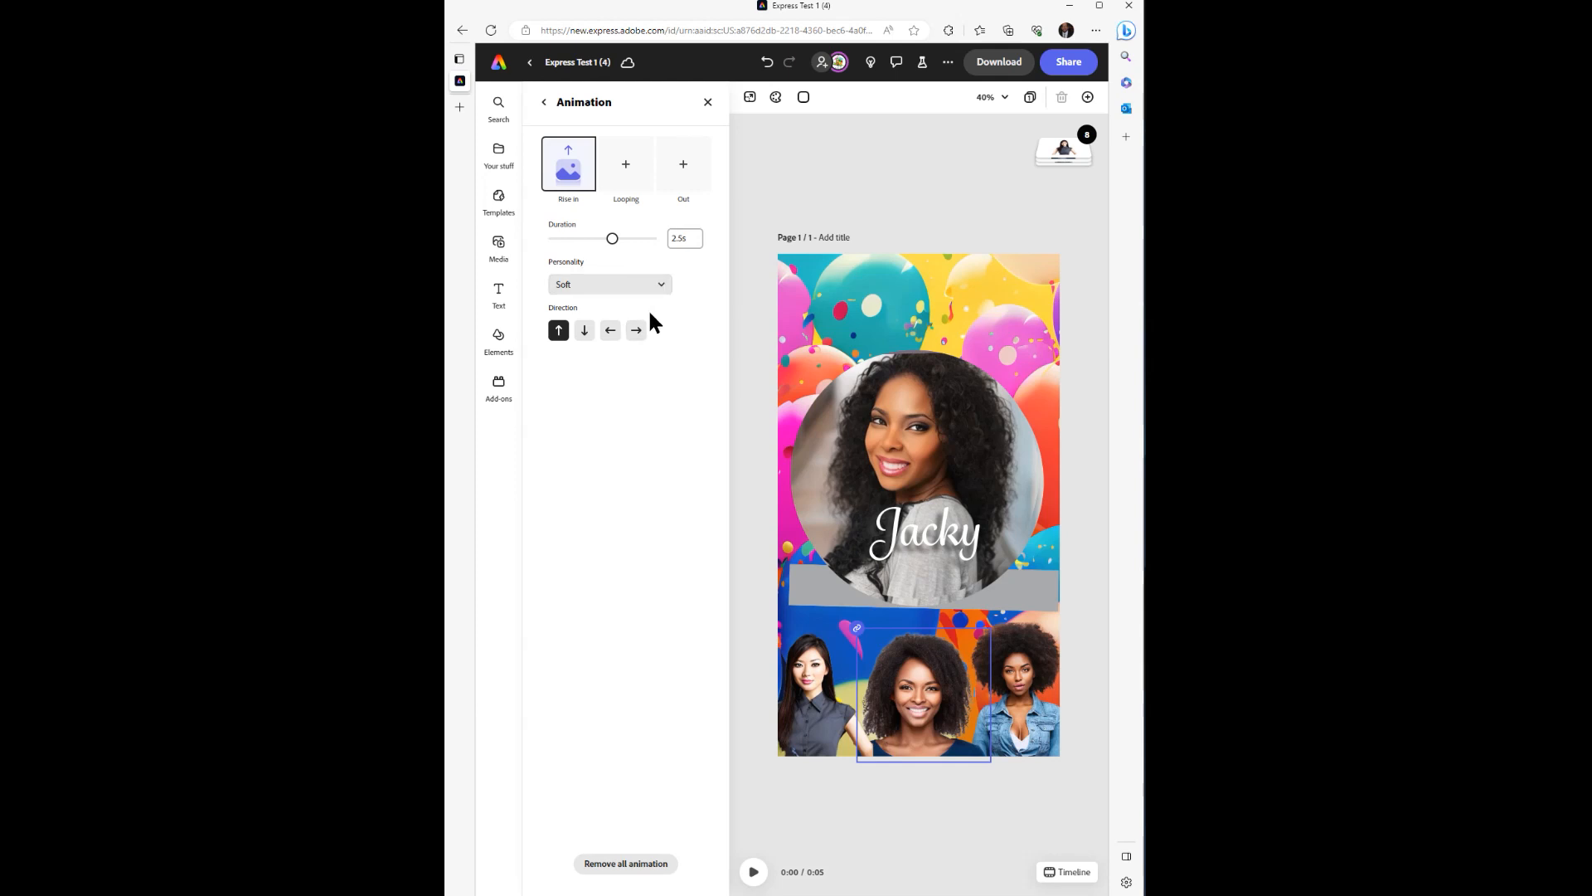
{"action": "mouse_move", "coordinate": [626, 235]}
{"action": "left_mouse_down"}
{"action": "mouse_move", "coordinate": [599, 233]}
{"action": "mouse_move", "coordinate": [638, 236]}
{"action": "left_mouse_up"}
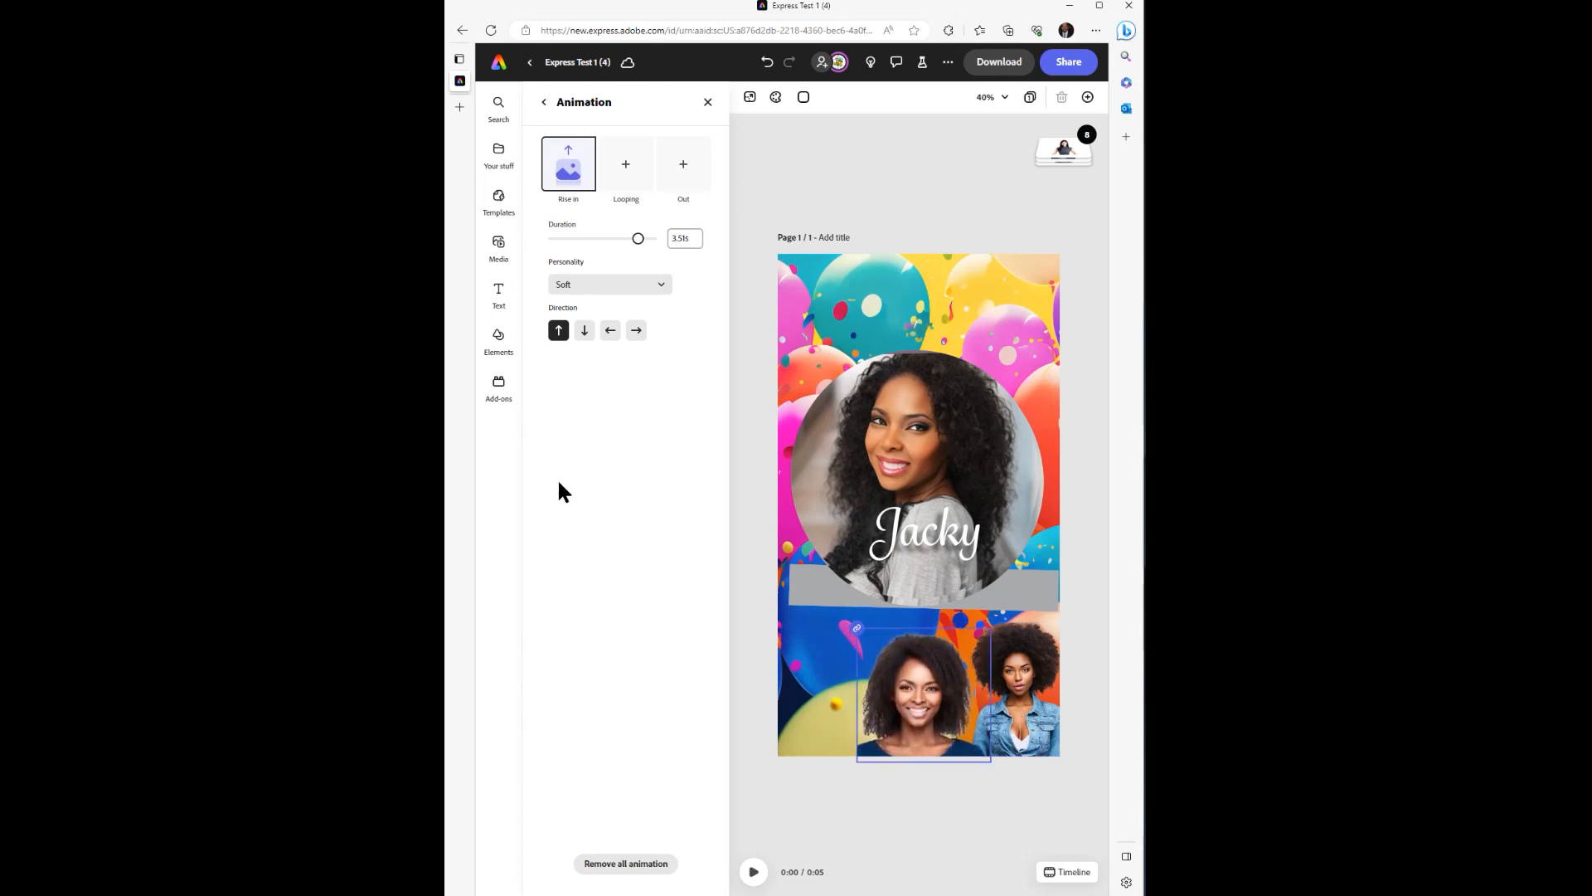
Apply the Tumble In animation to the denim-jacket portrait in the page's lower right corner.
{"action": "left_click", "coordinate": [1059, 673]}
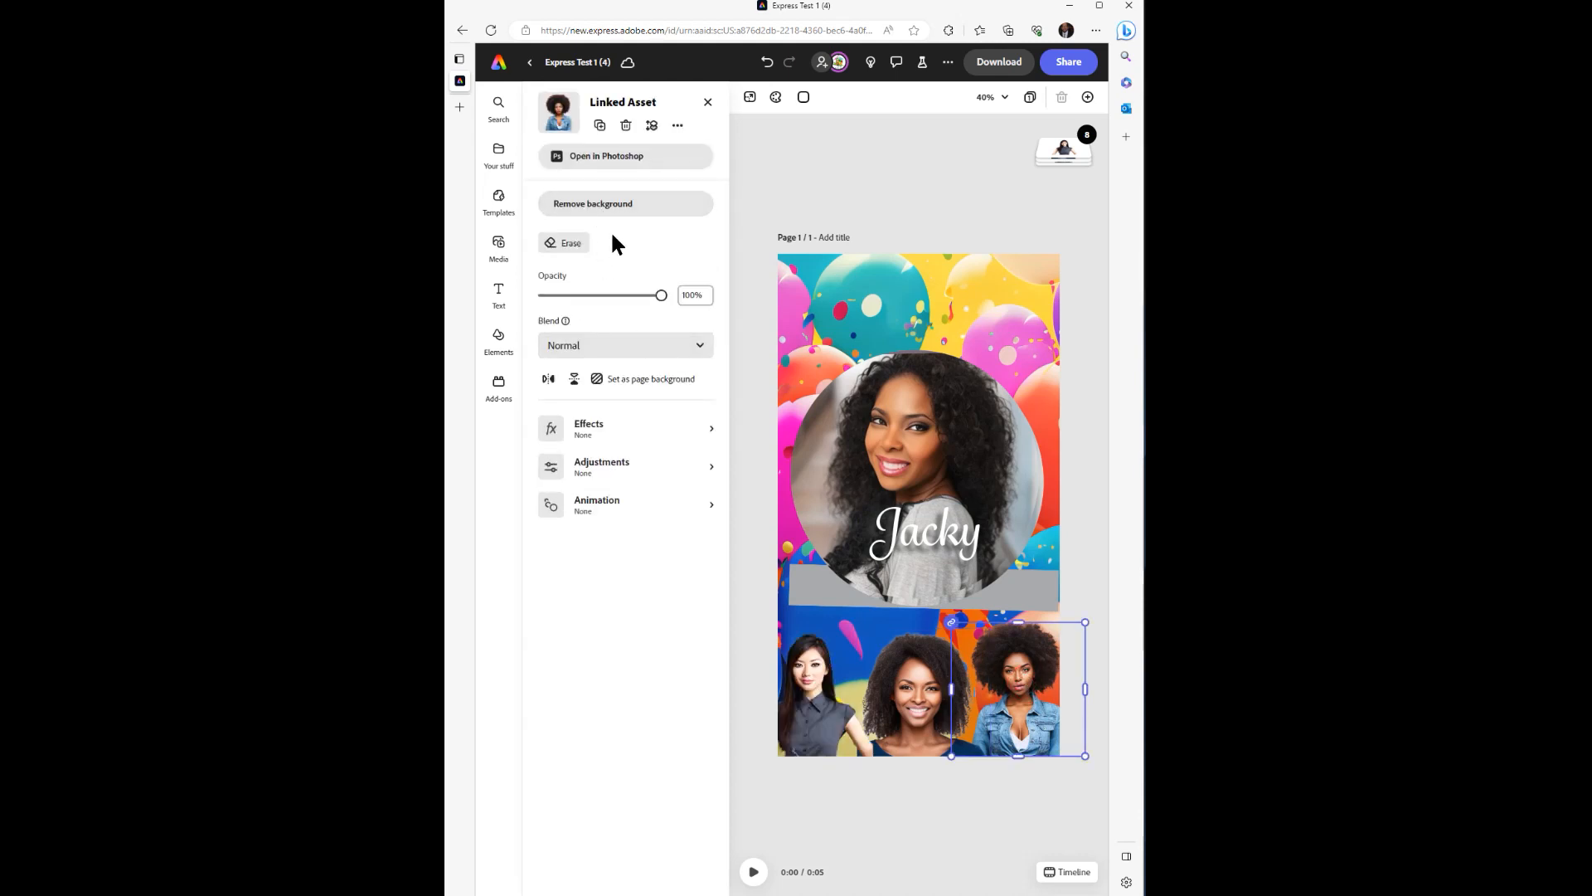
{"action": "left_click", "coordinate": [603, 506]}
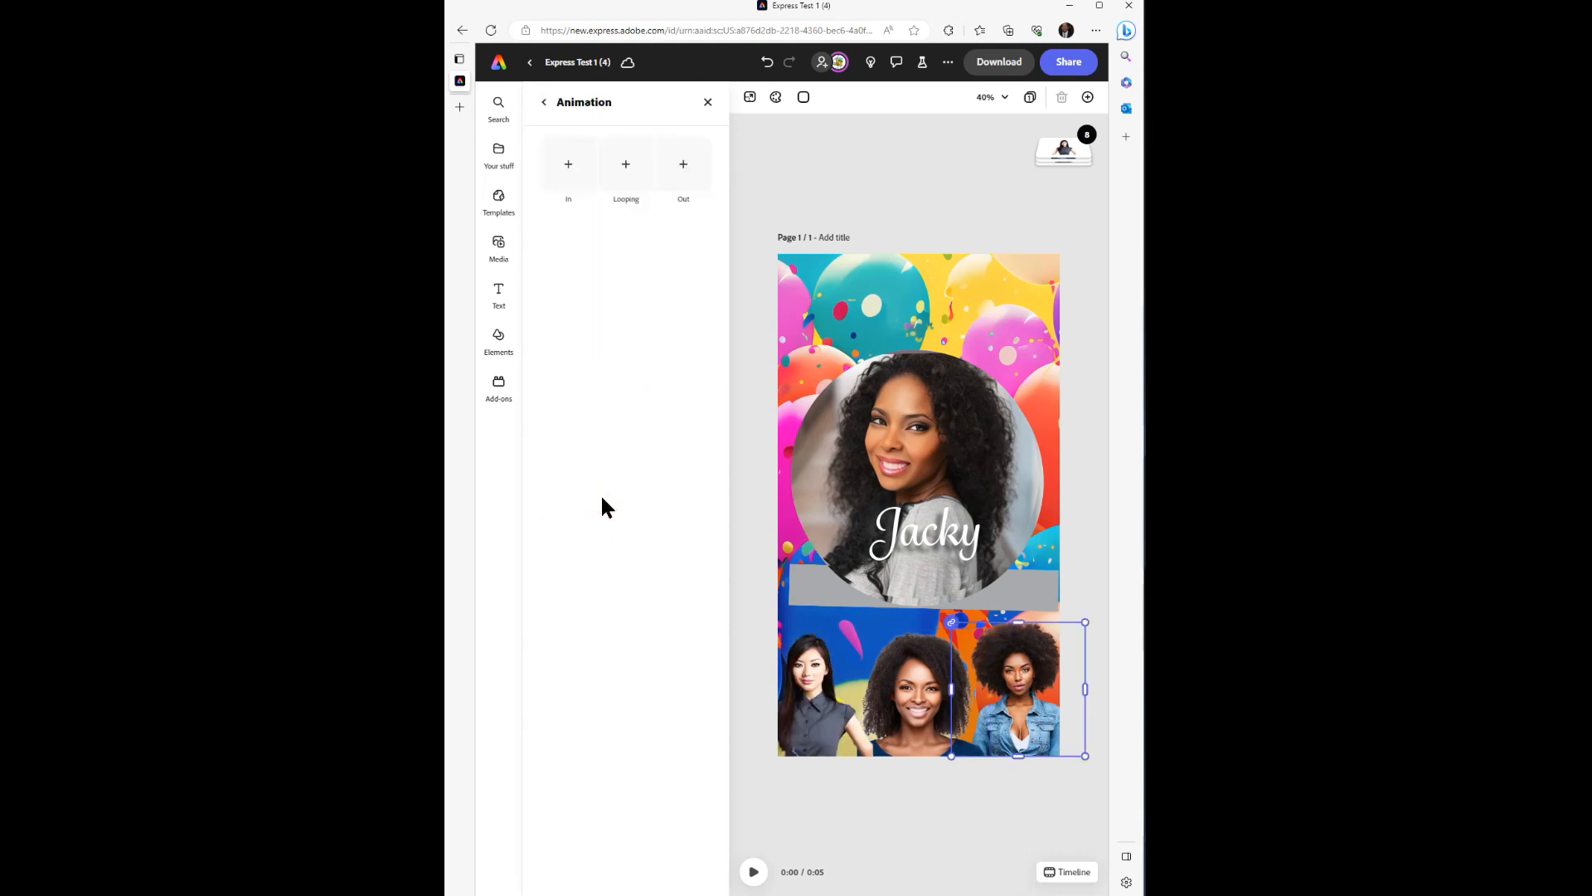
{"action": "left_click", "coordinate": [568, 165]}
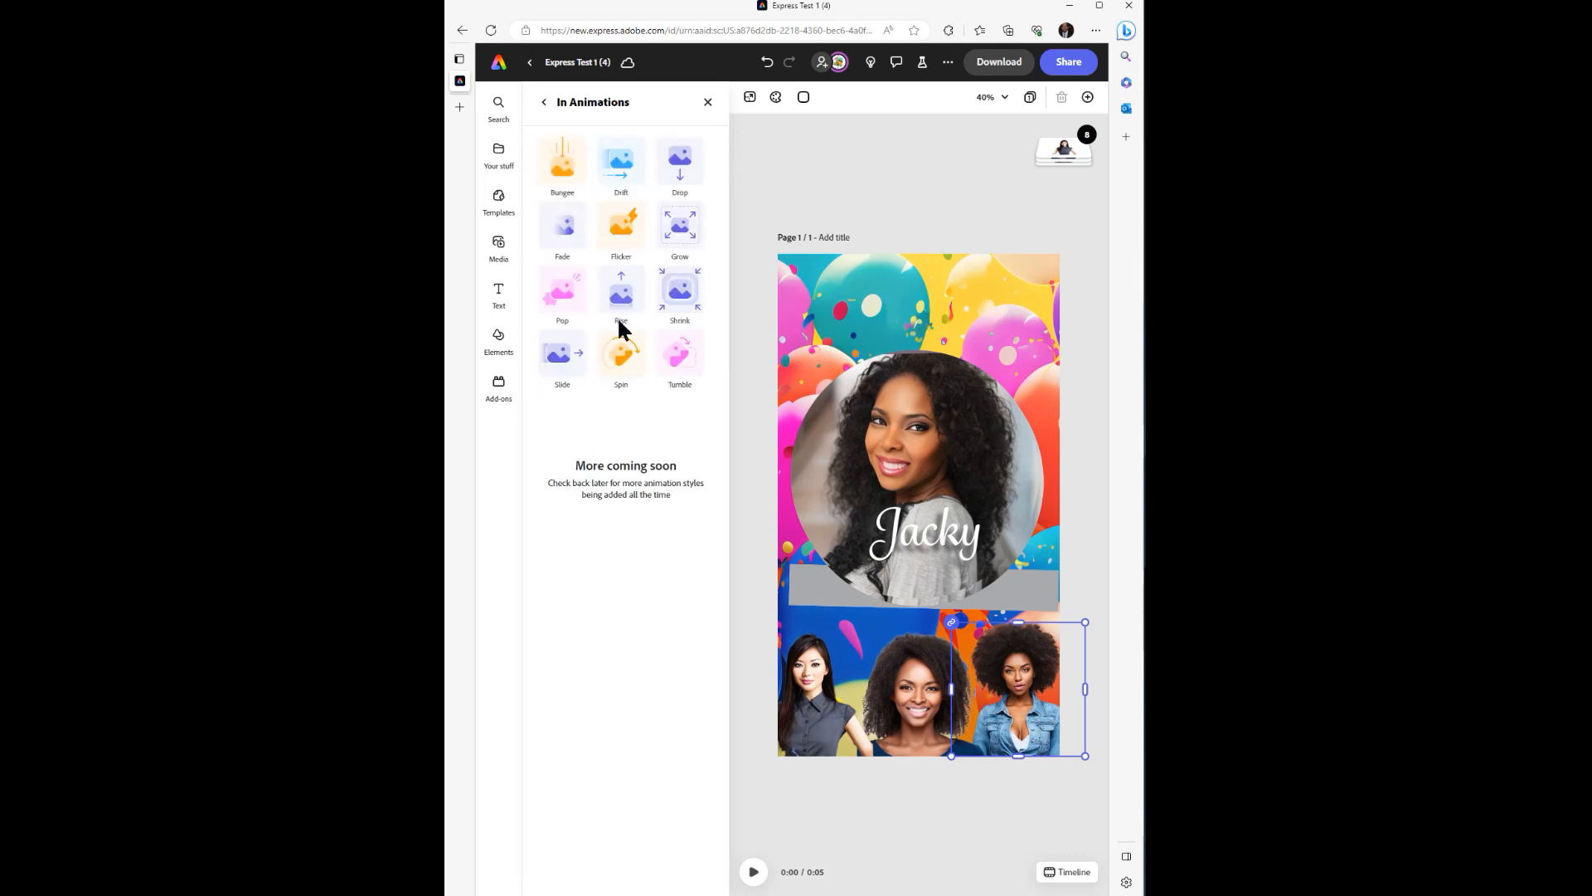
{"action": "left_click", "coordinate": [679, 358]}
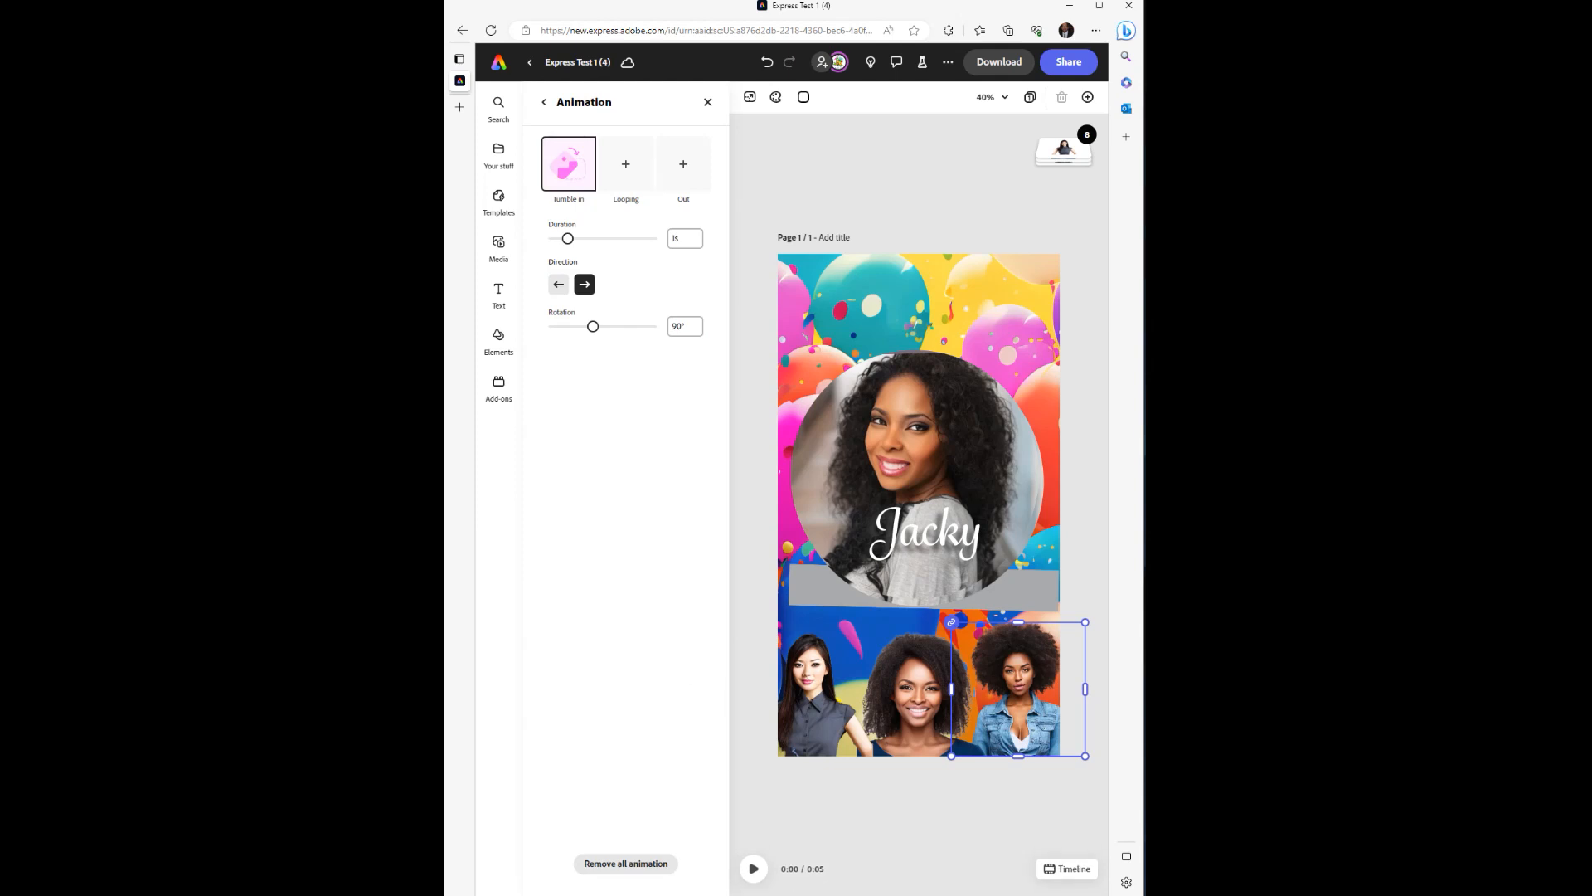
Show the timeline and scrub from the start to about 2 s to preview the portrait animations.
{"action": "mouse_move", "coordinate": [886, 864]}
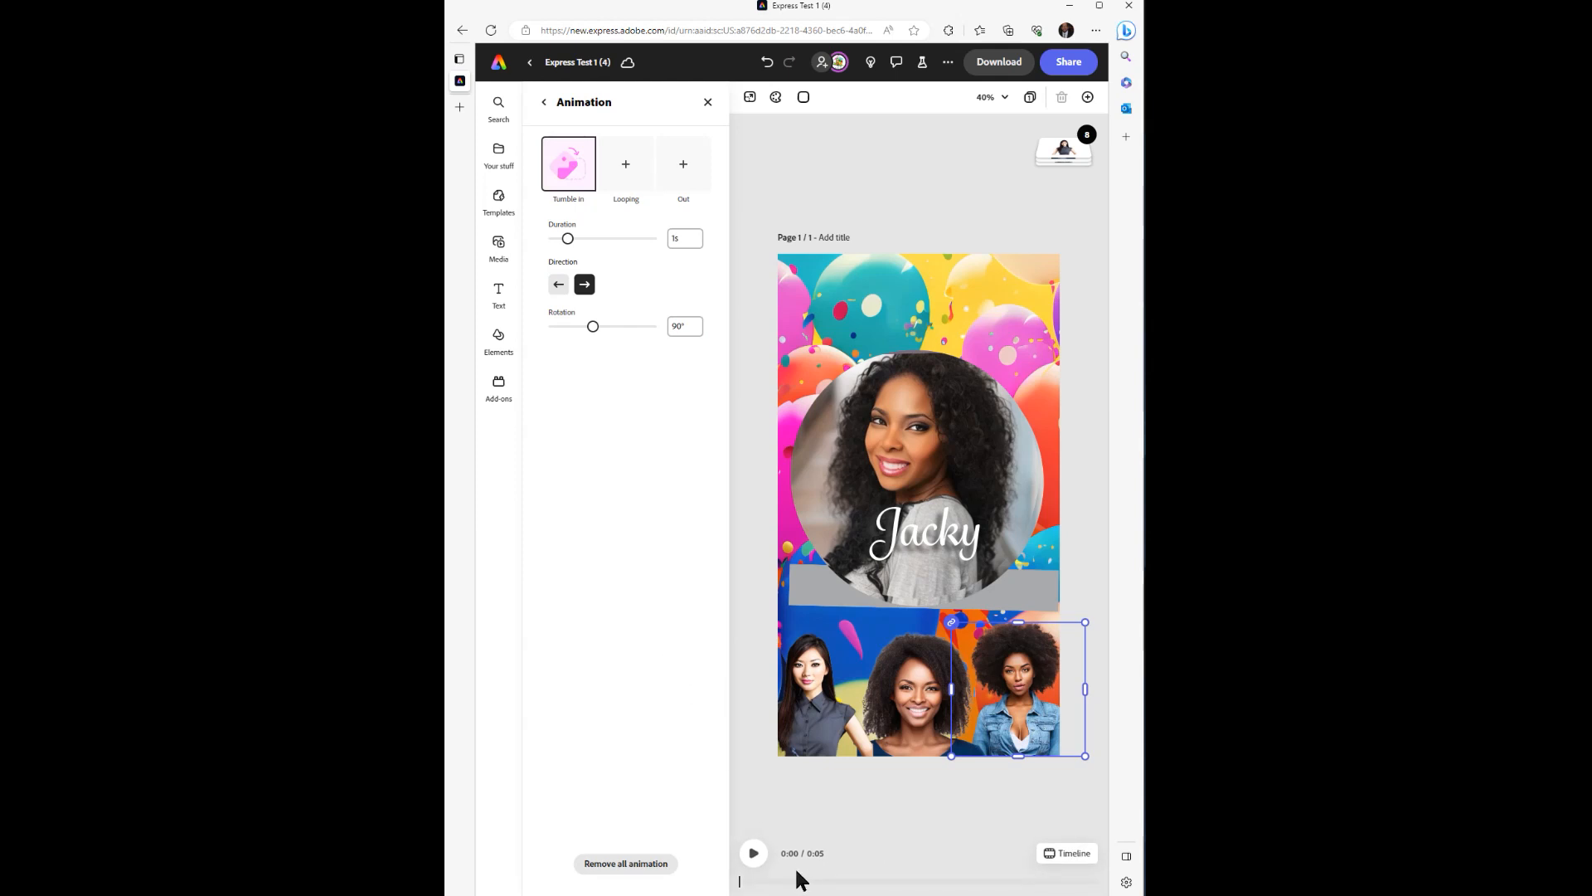
{"action": "left_click", "coordinate": [1067, 858]}
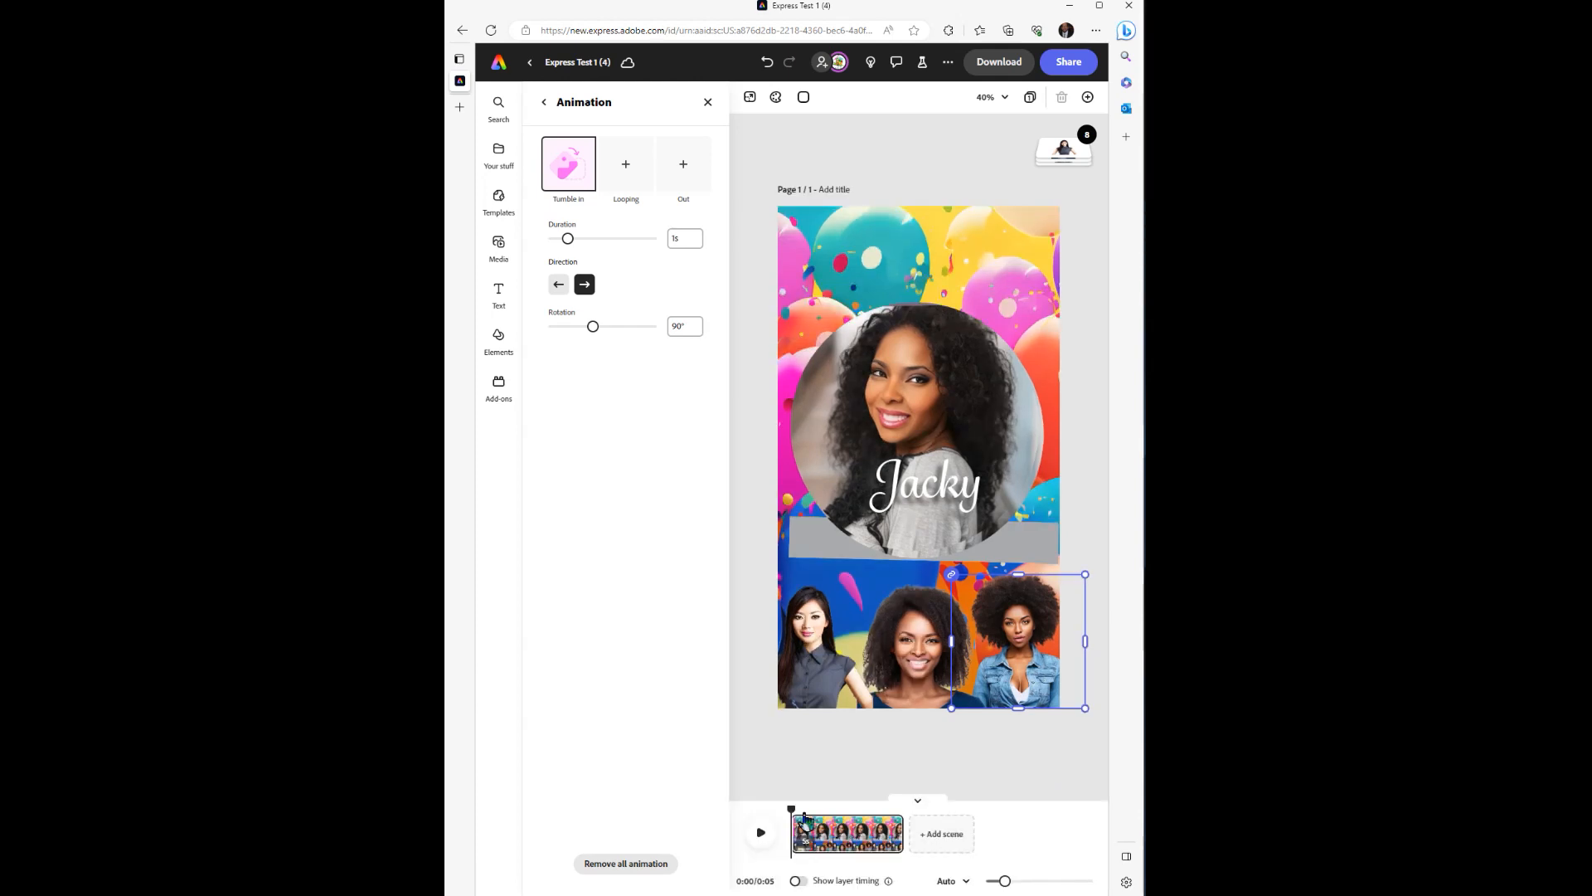
{"action": "left_click_drag", "start_coordinate": [792, 809], "coordinate": [835, 752]}
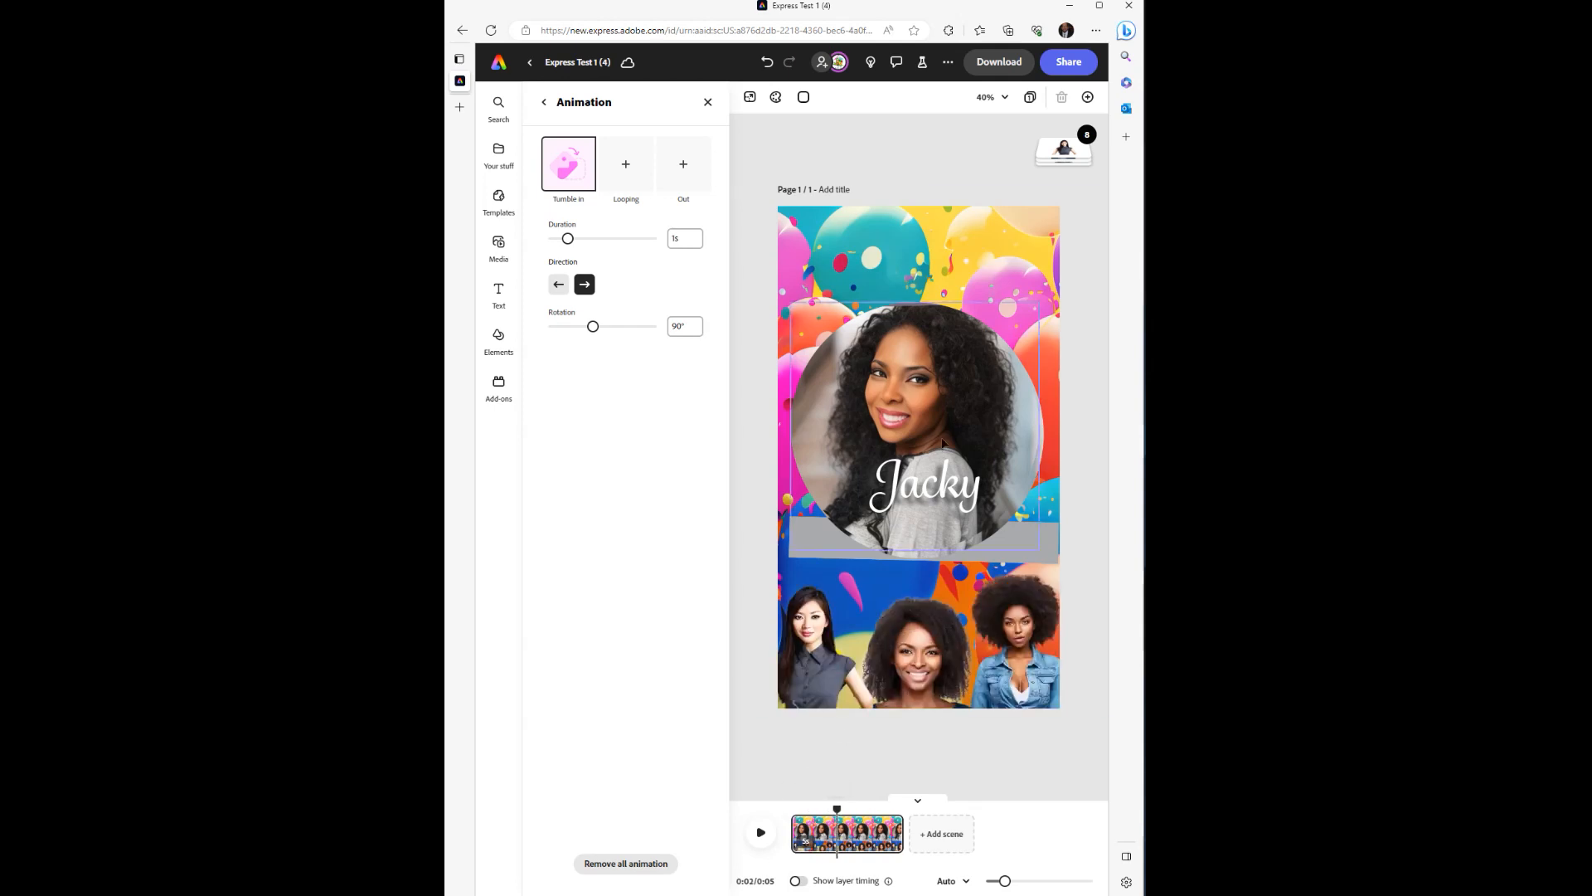
Apply the Fade In animation to the script name text and preview it by scrubbing from the start to about 2 s.
{"action": "left_click", "coordinate": [910, 508]}
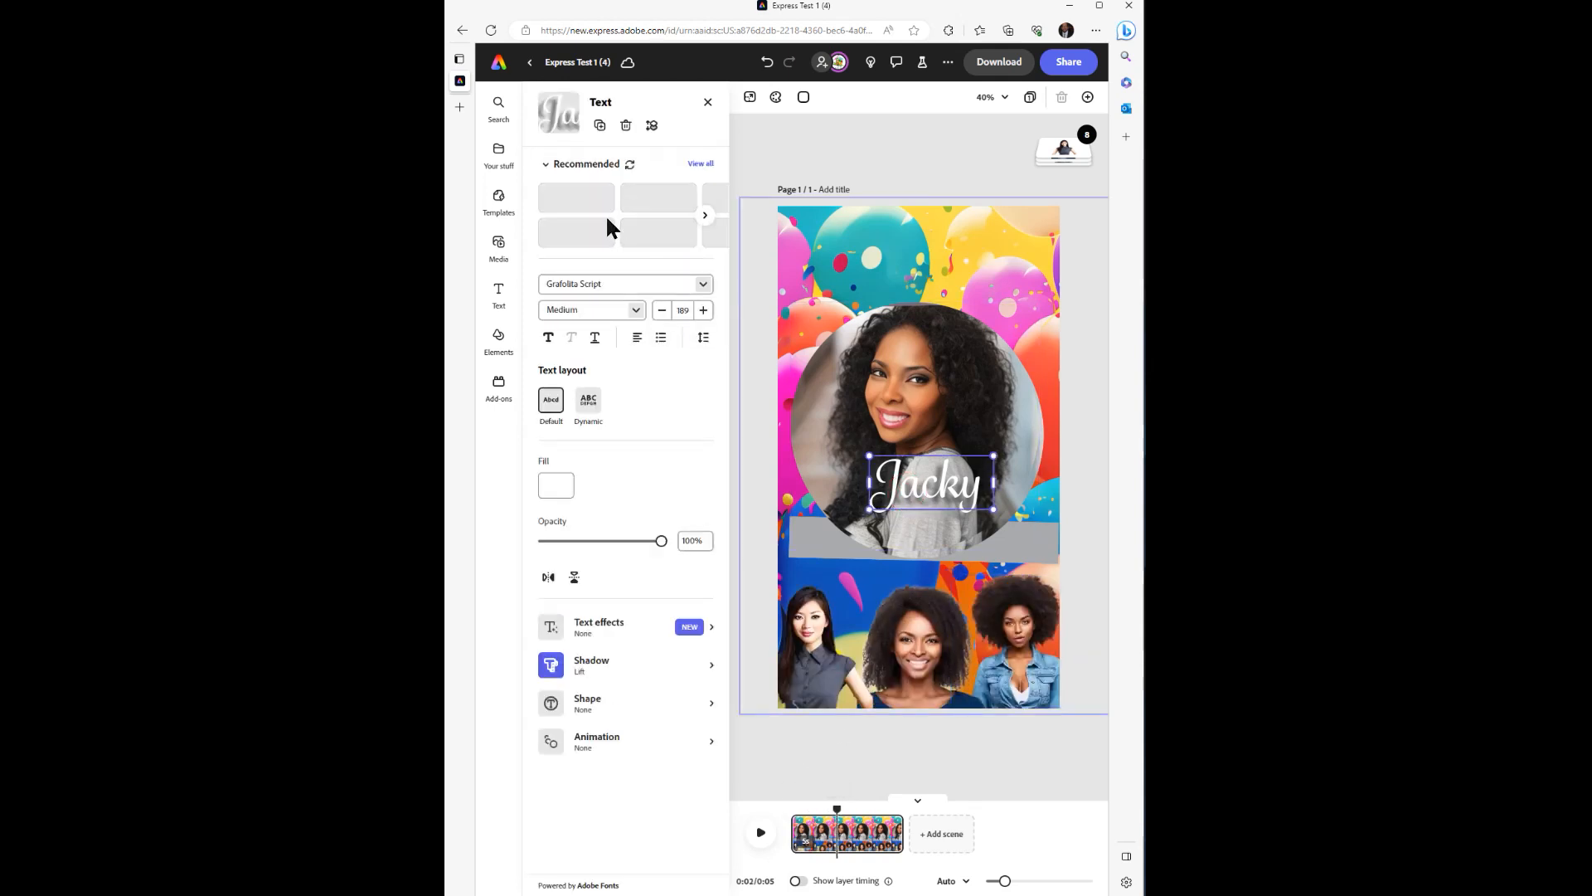
{"action": "left_click", "coordinate": [622, 741]}
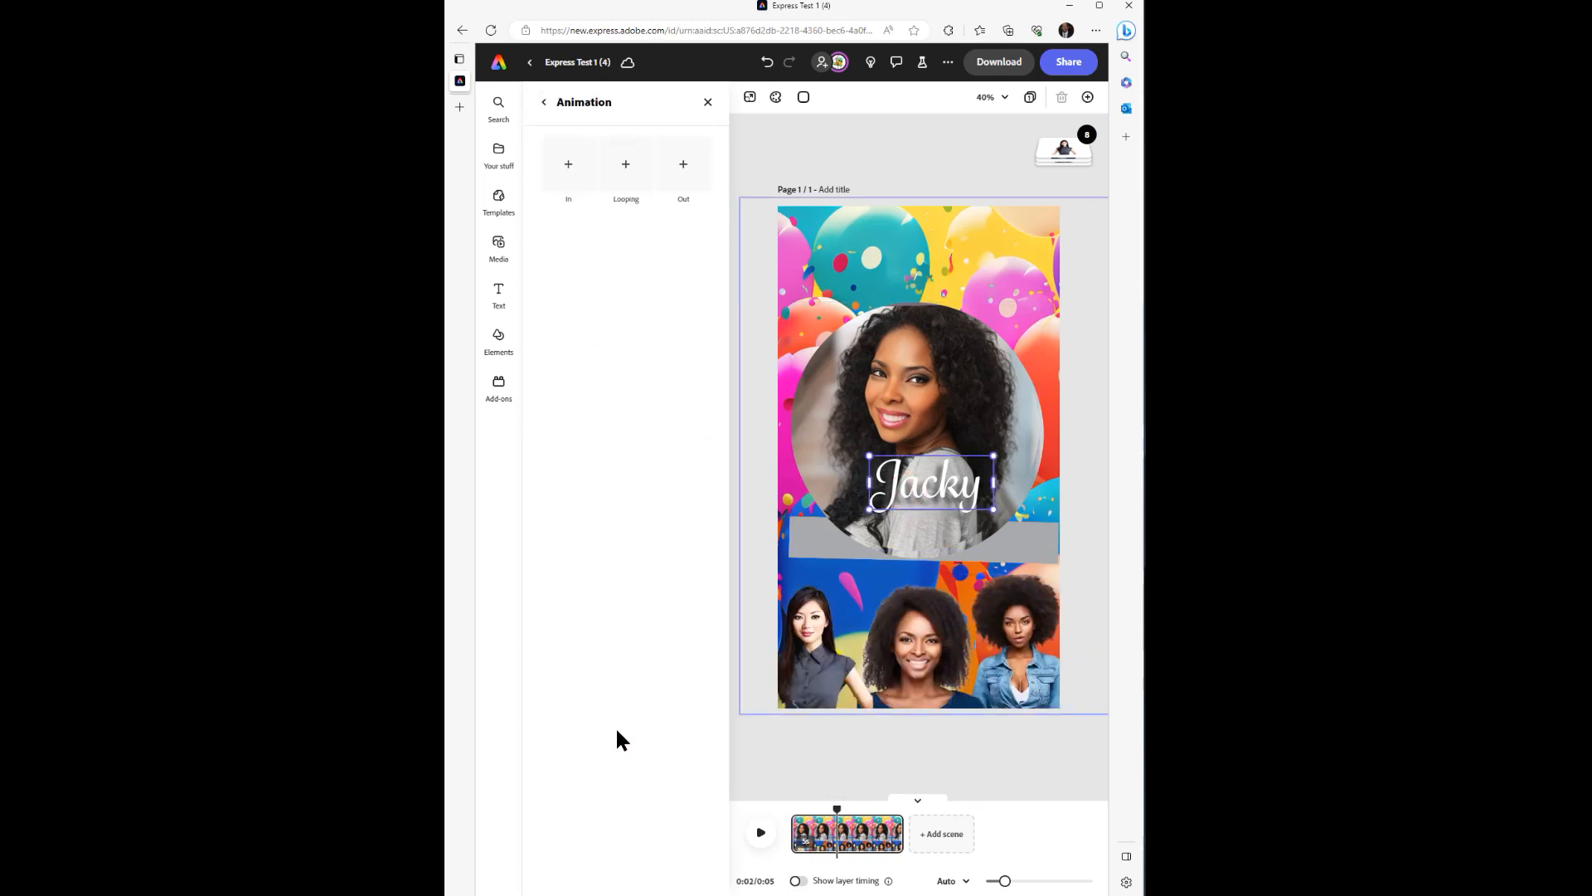
{"action": "left_click", "coordinate": [564, 165]}
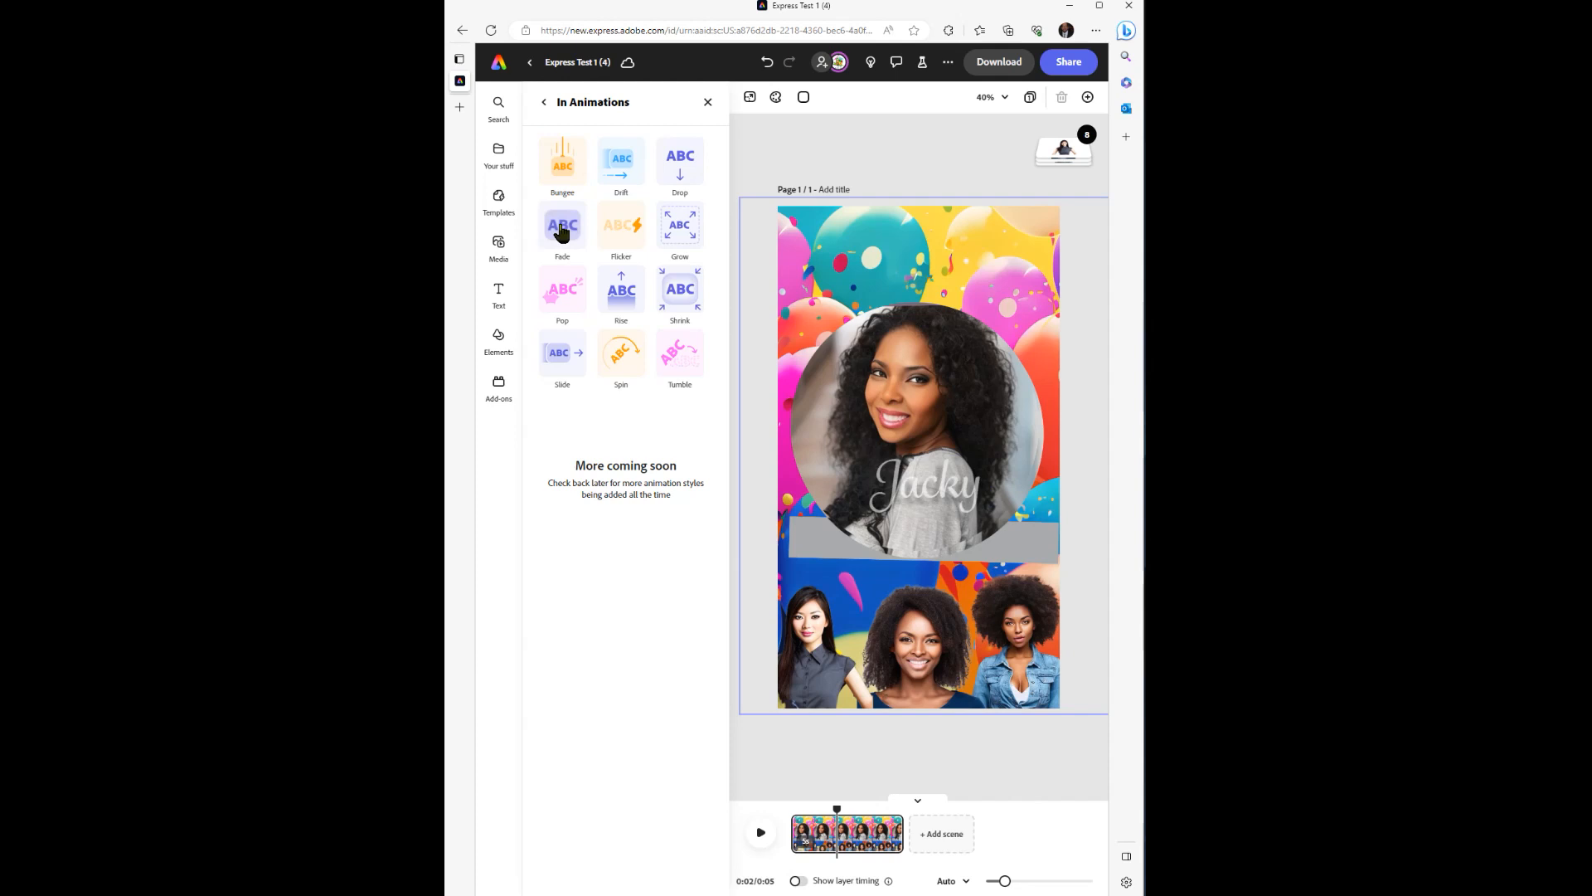
{"action": "left_click", "coordinate": [572, 249]}
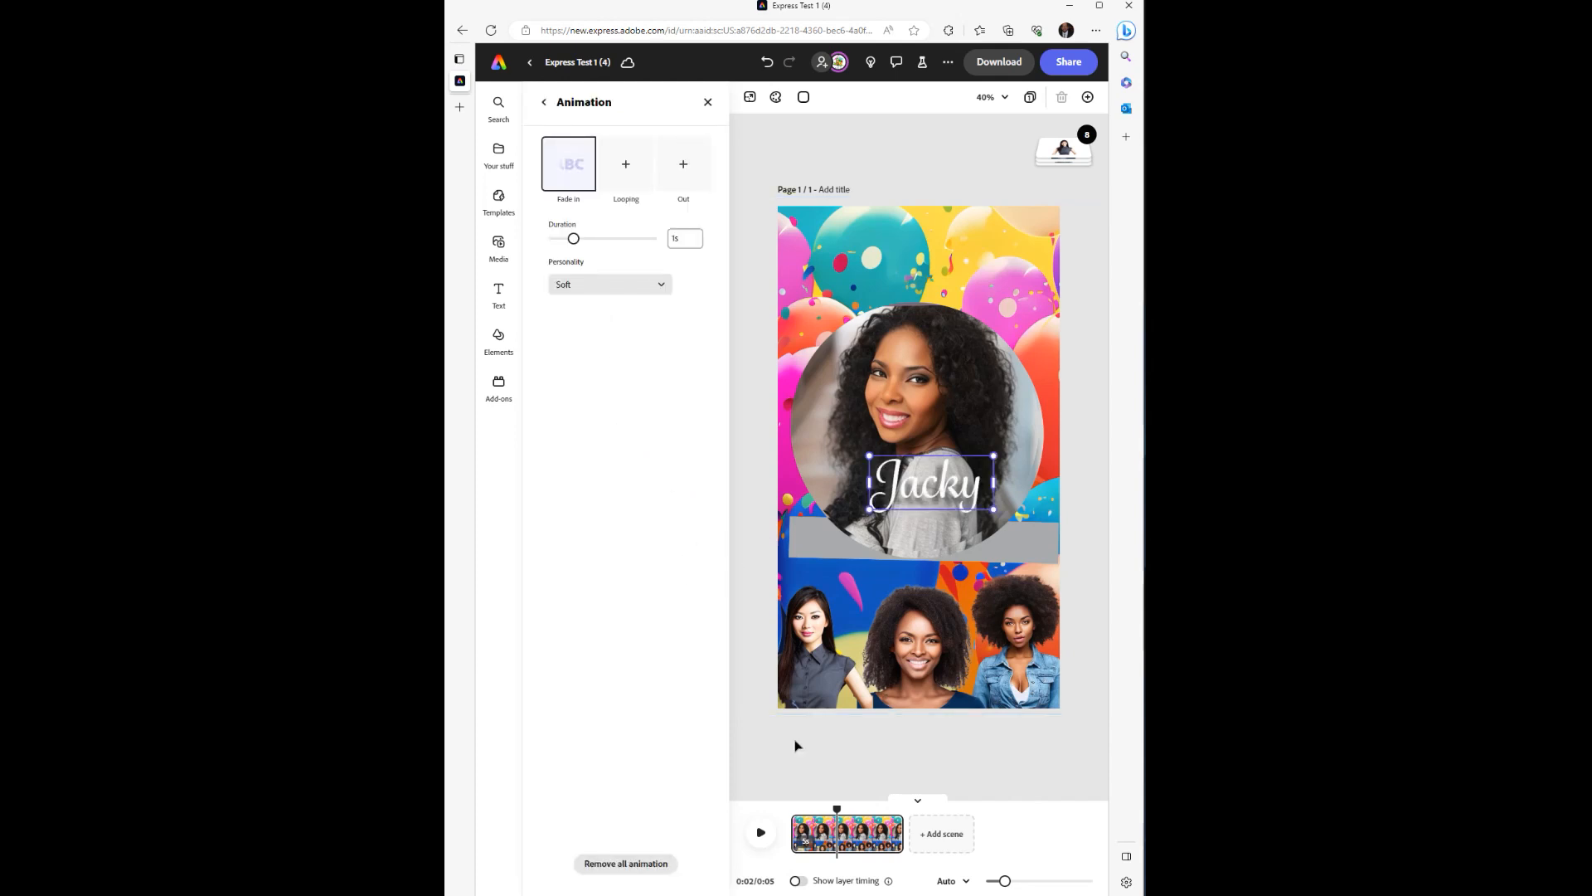
{"action": "left_click_drag", "start_coordinate": [836, 810], "coordinate": [792, 810]}
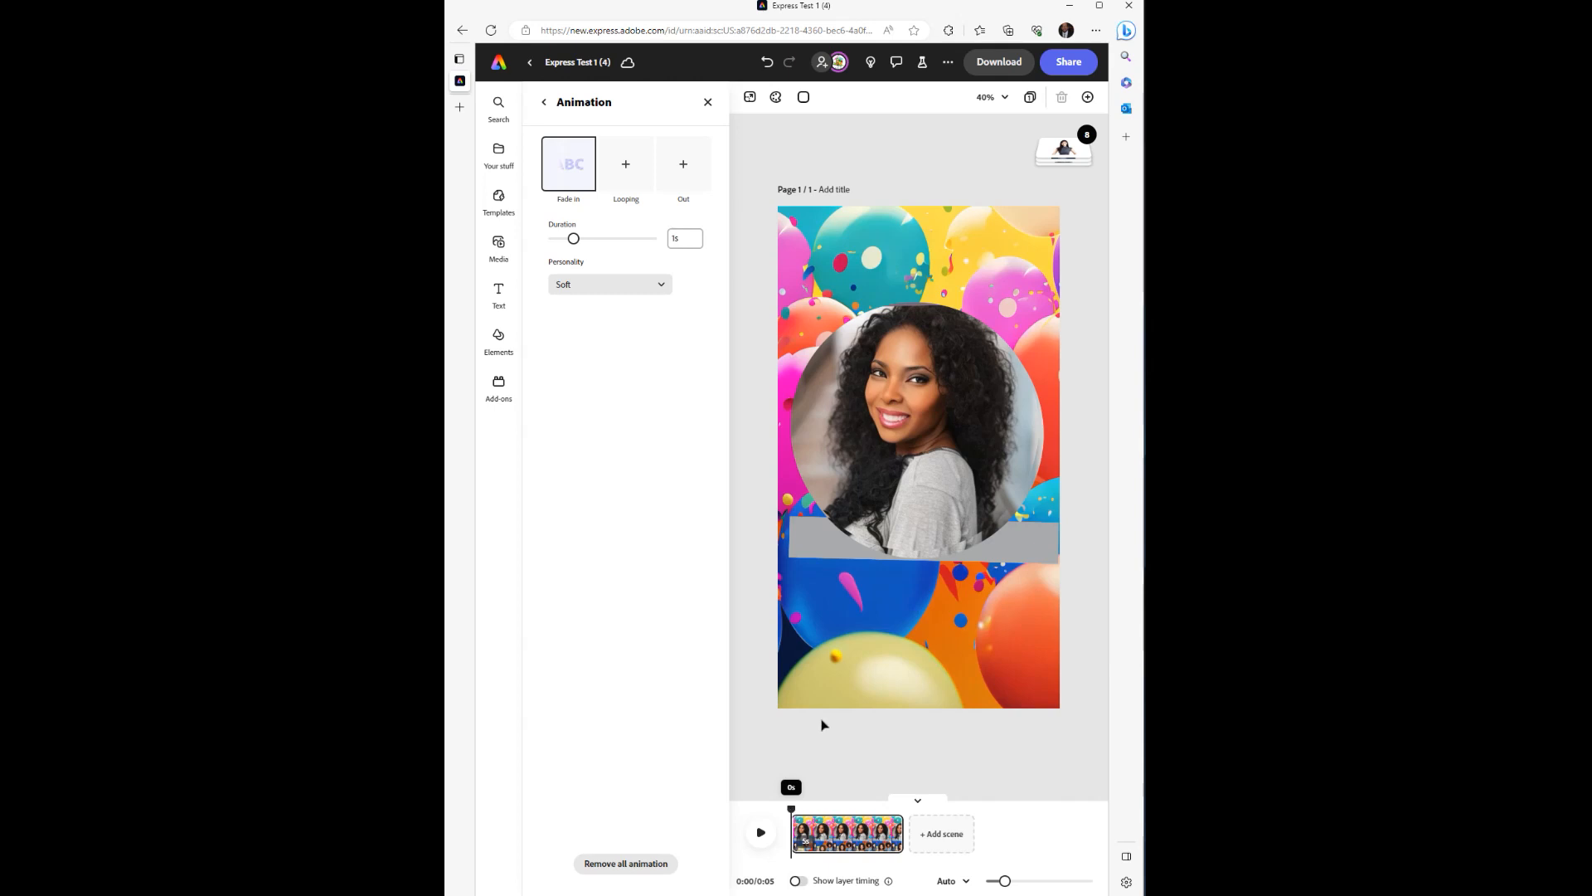
{"action": "left_click_drag", "start_coordinate": [792, 809], "coordinate": [833, 810]}
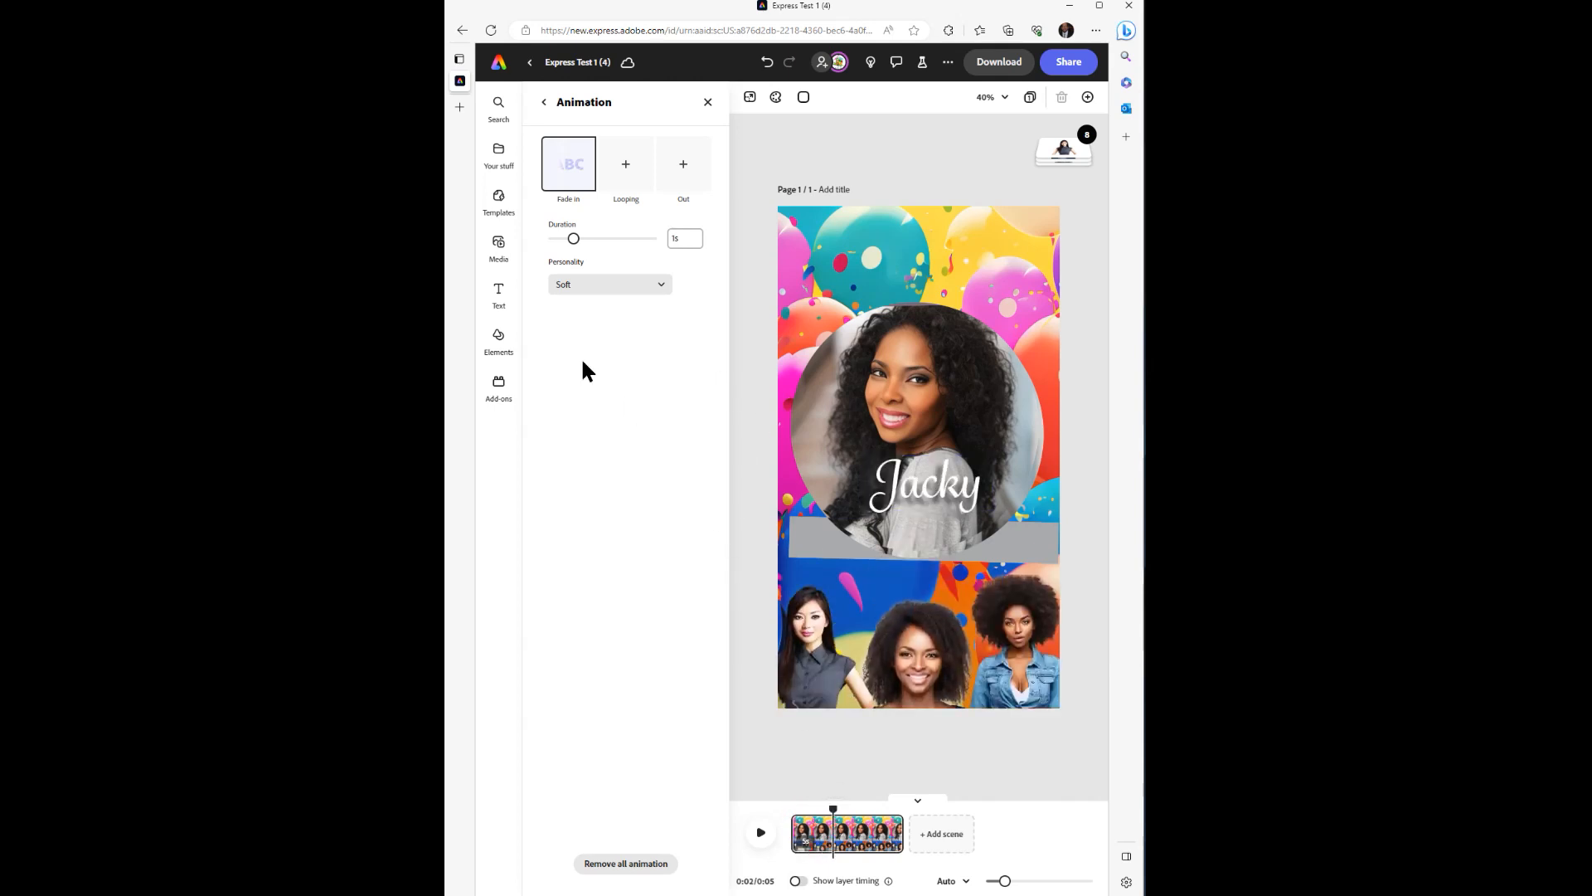
Add a new text box near the top of the page reading "HAPPY BIRTHDAY".
{"action": "left_click", "coordinate": [498, 291]}
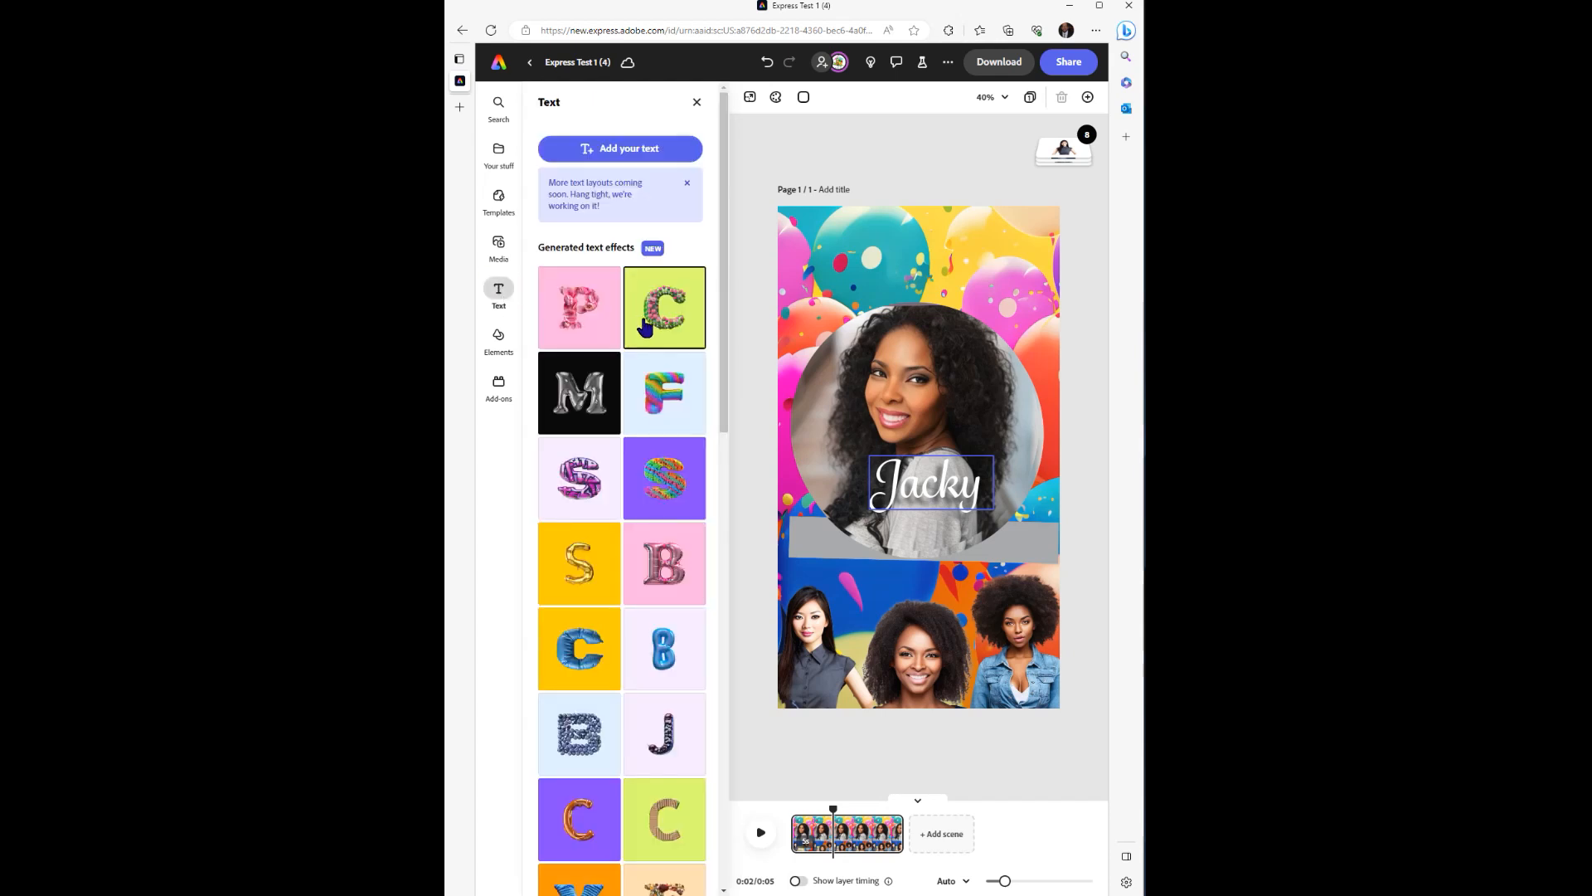
{"action": "left_click", "coordinate": [612, 149]}
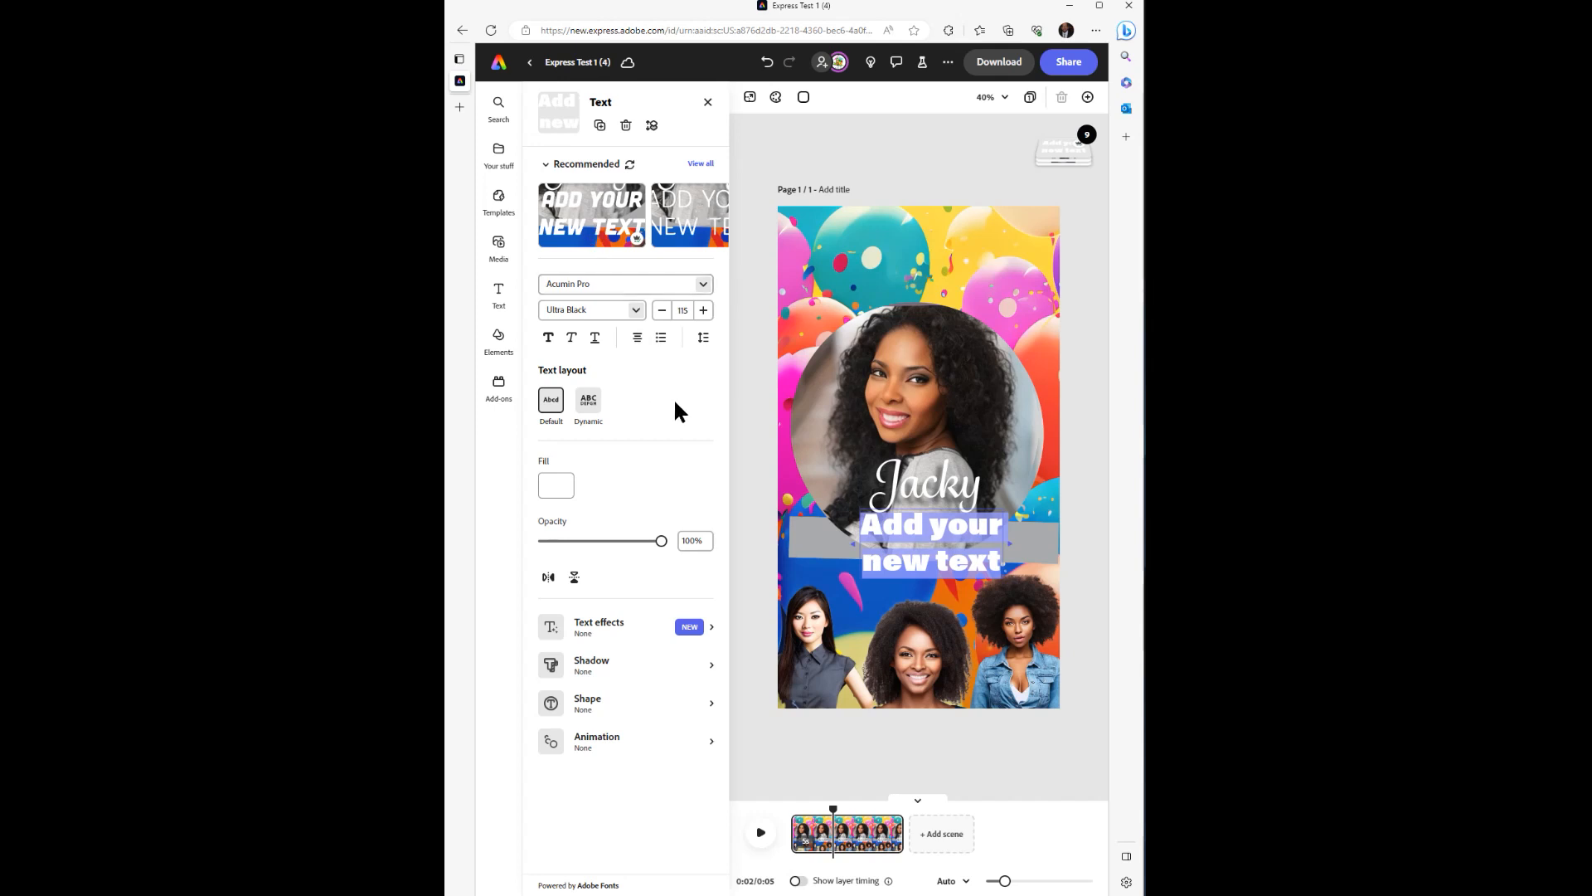
{"action": "key", "text": "Escape"}
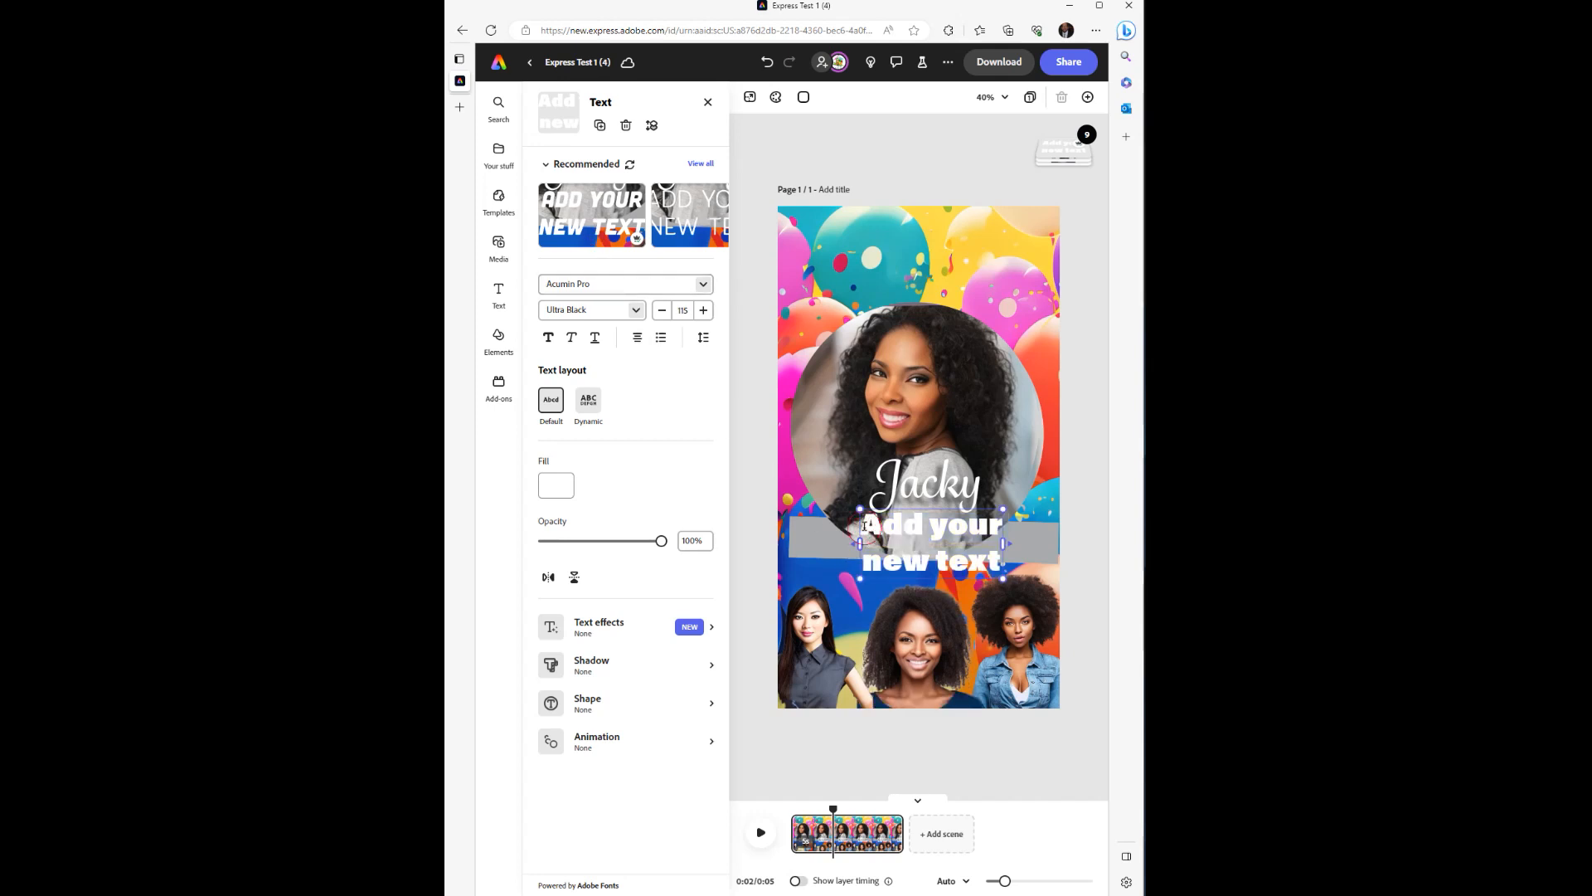
{"action": "left_click_drag", "start_coordinate": [902, 509], "coordinate": [944, 284]}
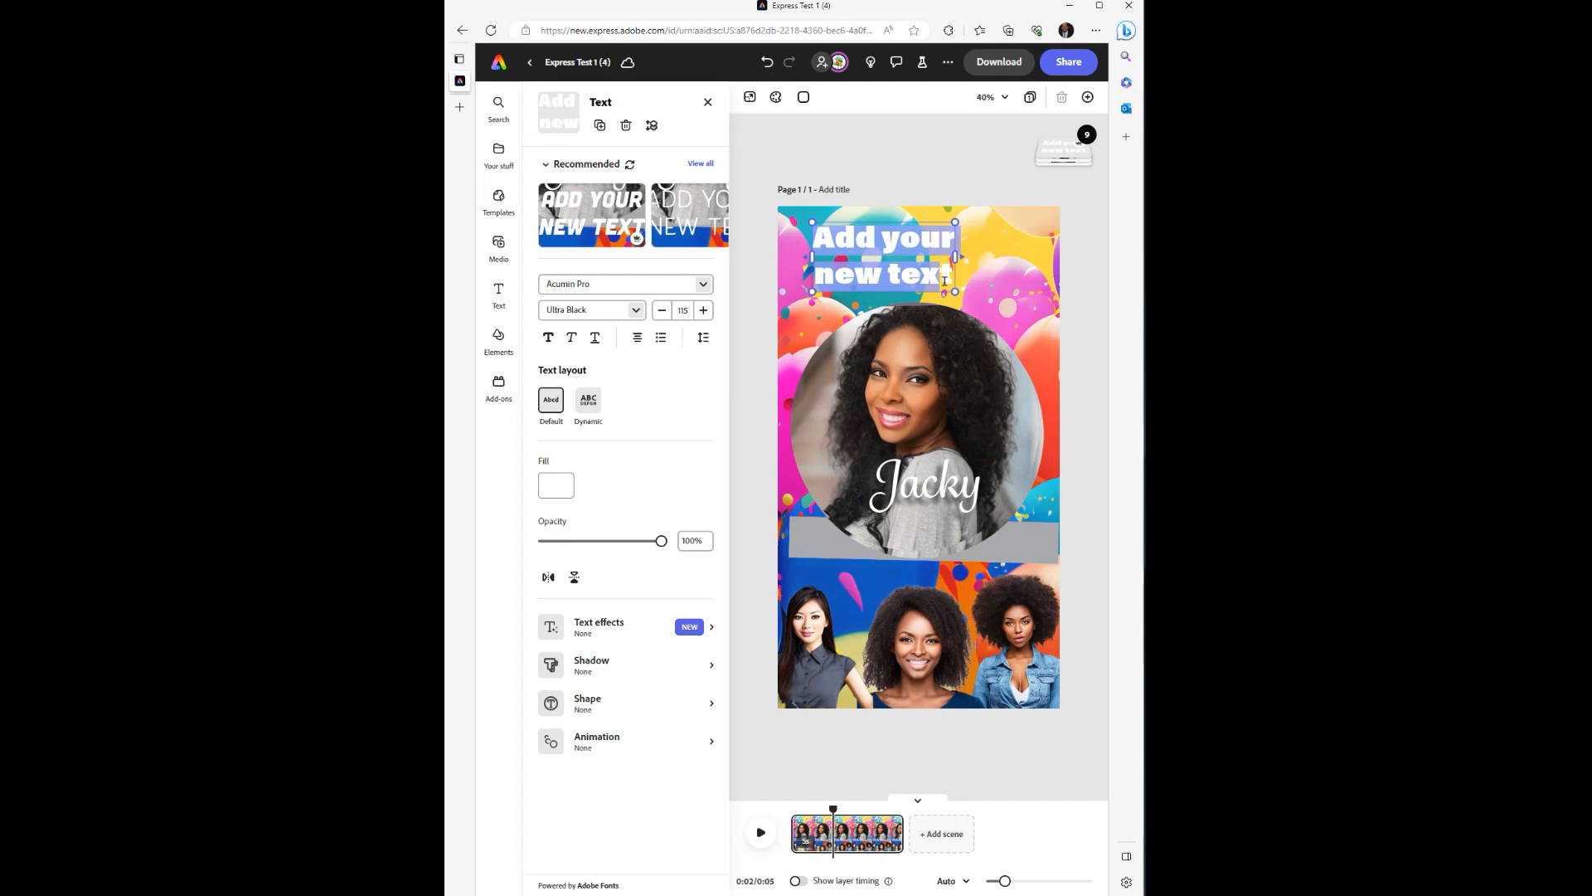
{"action": "type", "text": "HAPPY"}
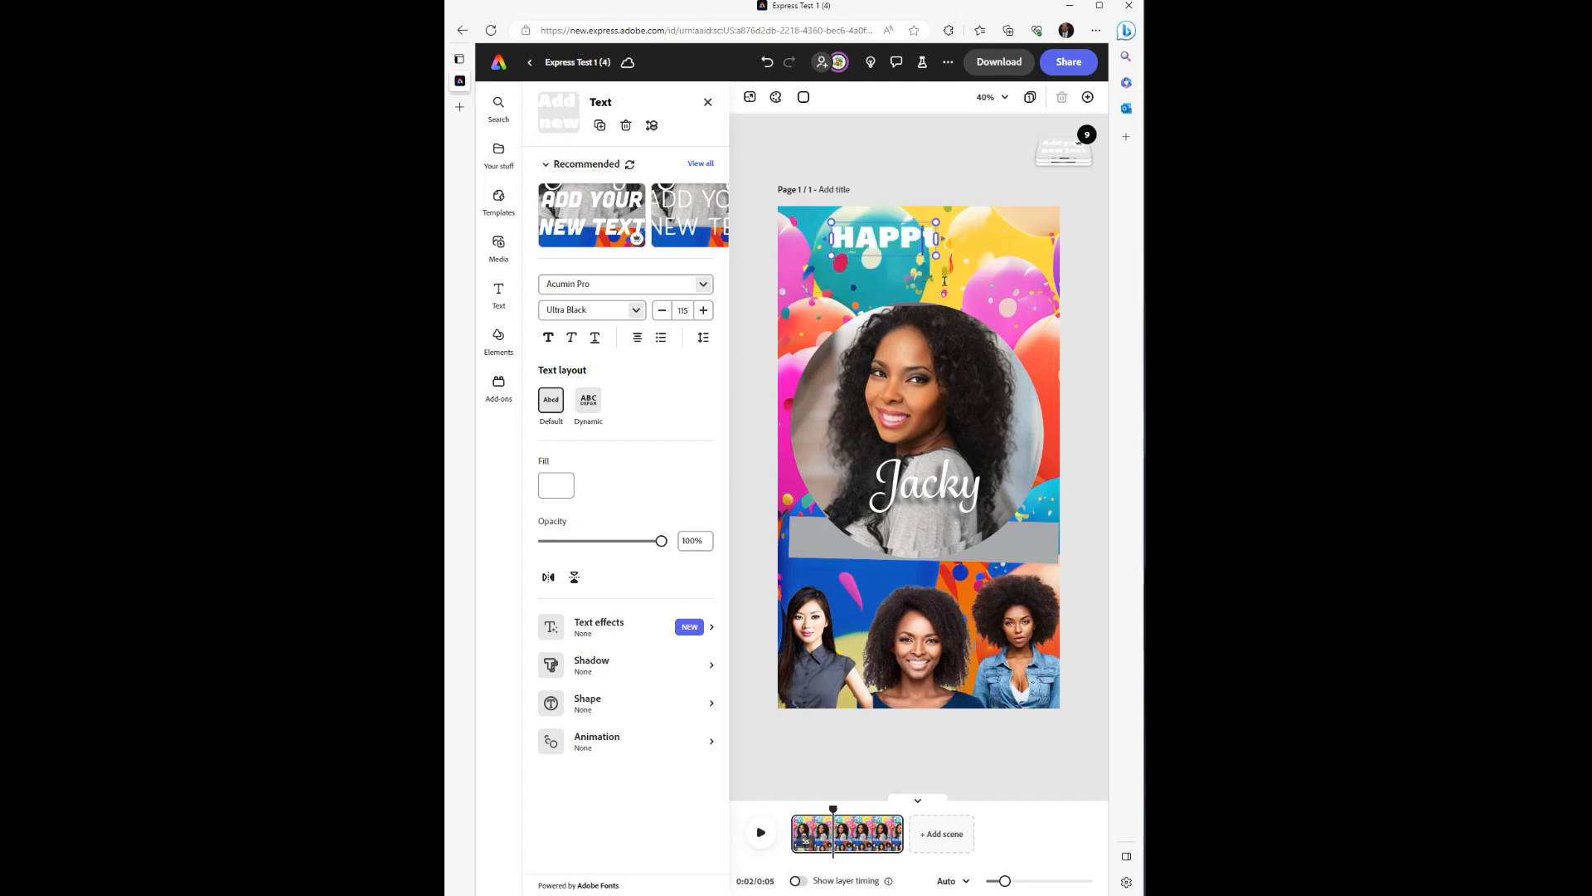
{"action": "type", "text": " BIRTH"}
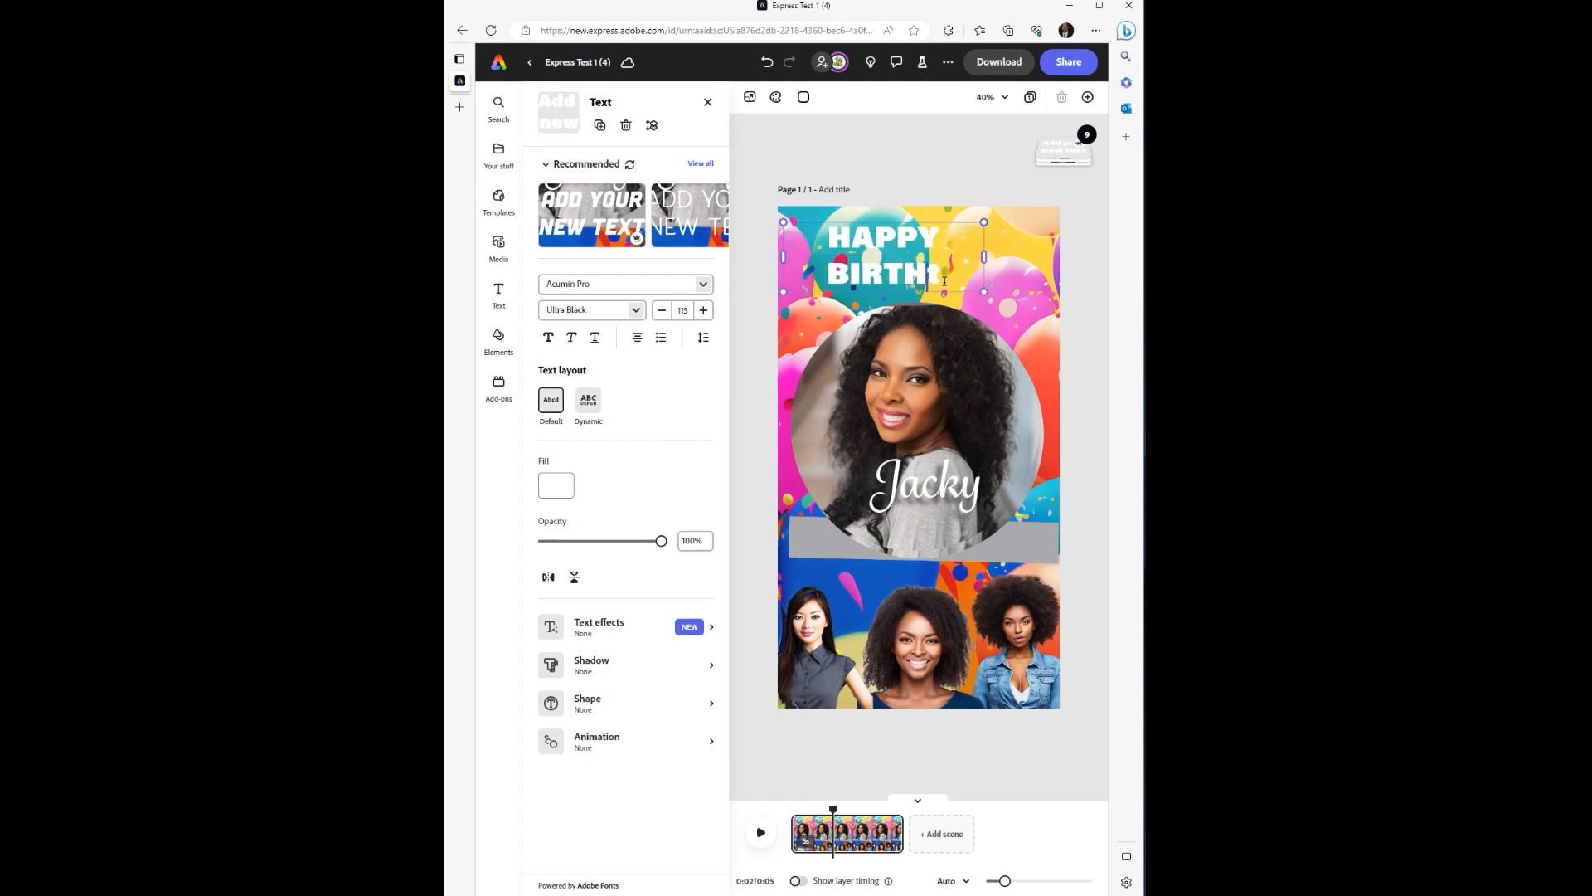
{"action": "type", "text": "DAY"}
{"action": "key", "text": "Delete"}
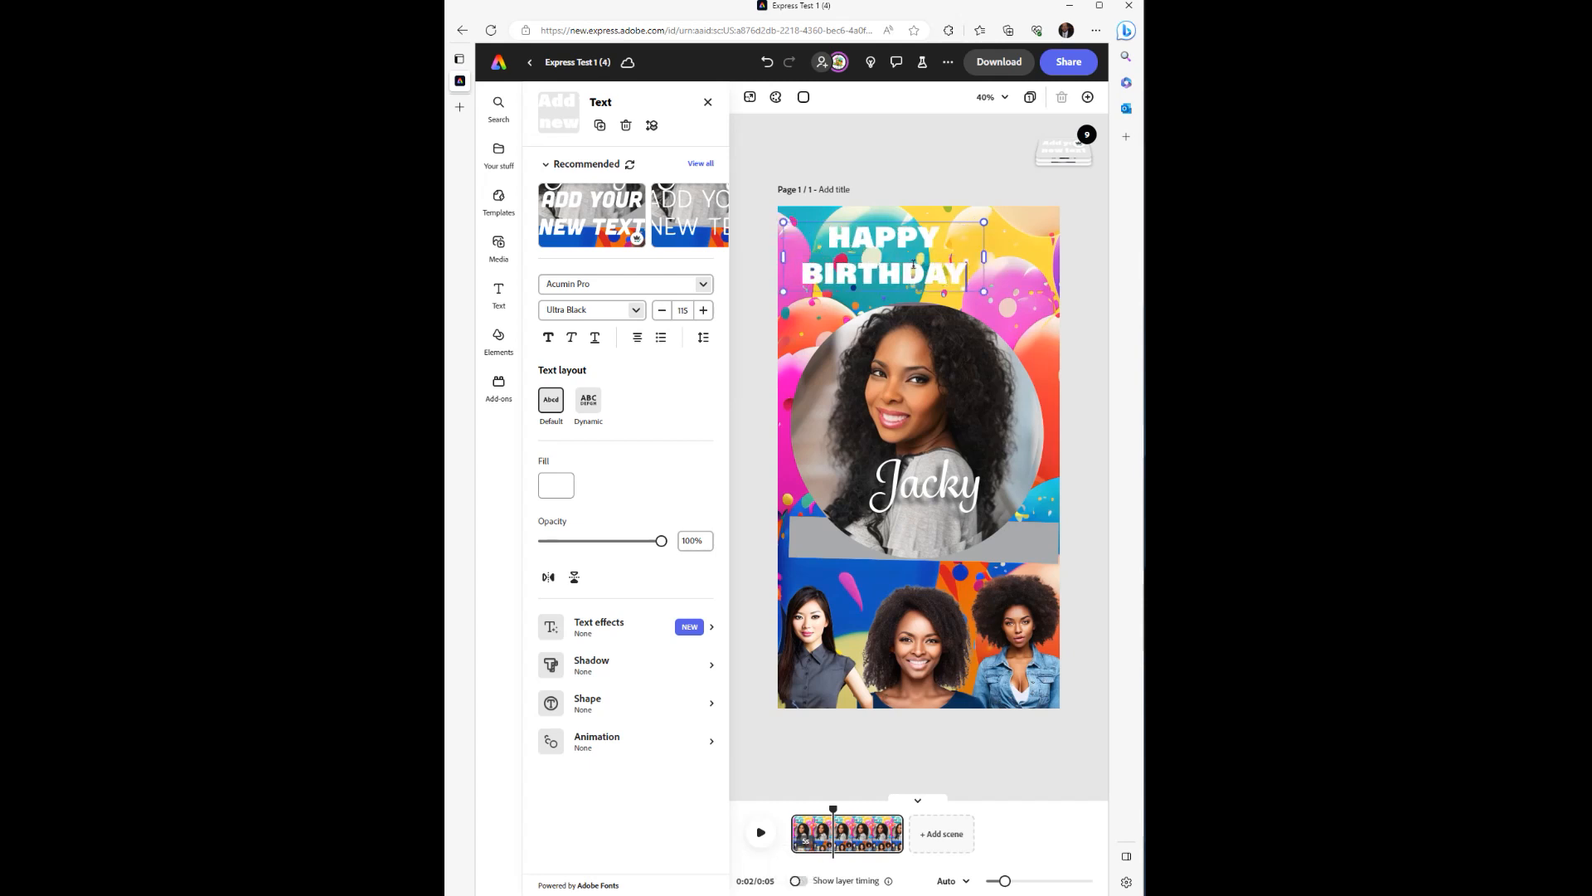
Reduce the HAPPY BIRTHDAY text to size 75 and widen its box across the page so it fits on one line.
{"action": "left_click_drag", "start_coordinate": [827, 239], "coordinate": [953, 282]}
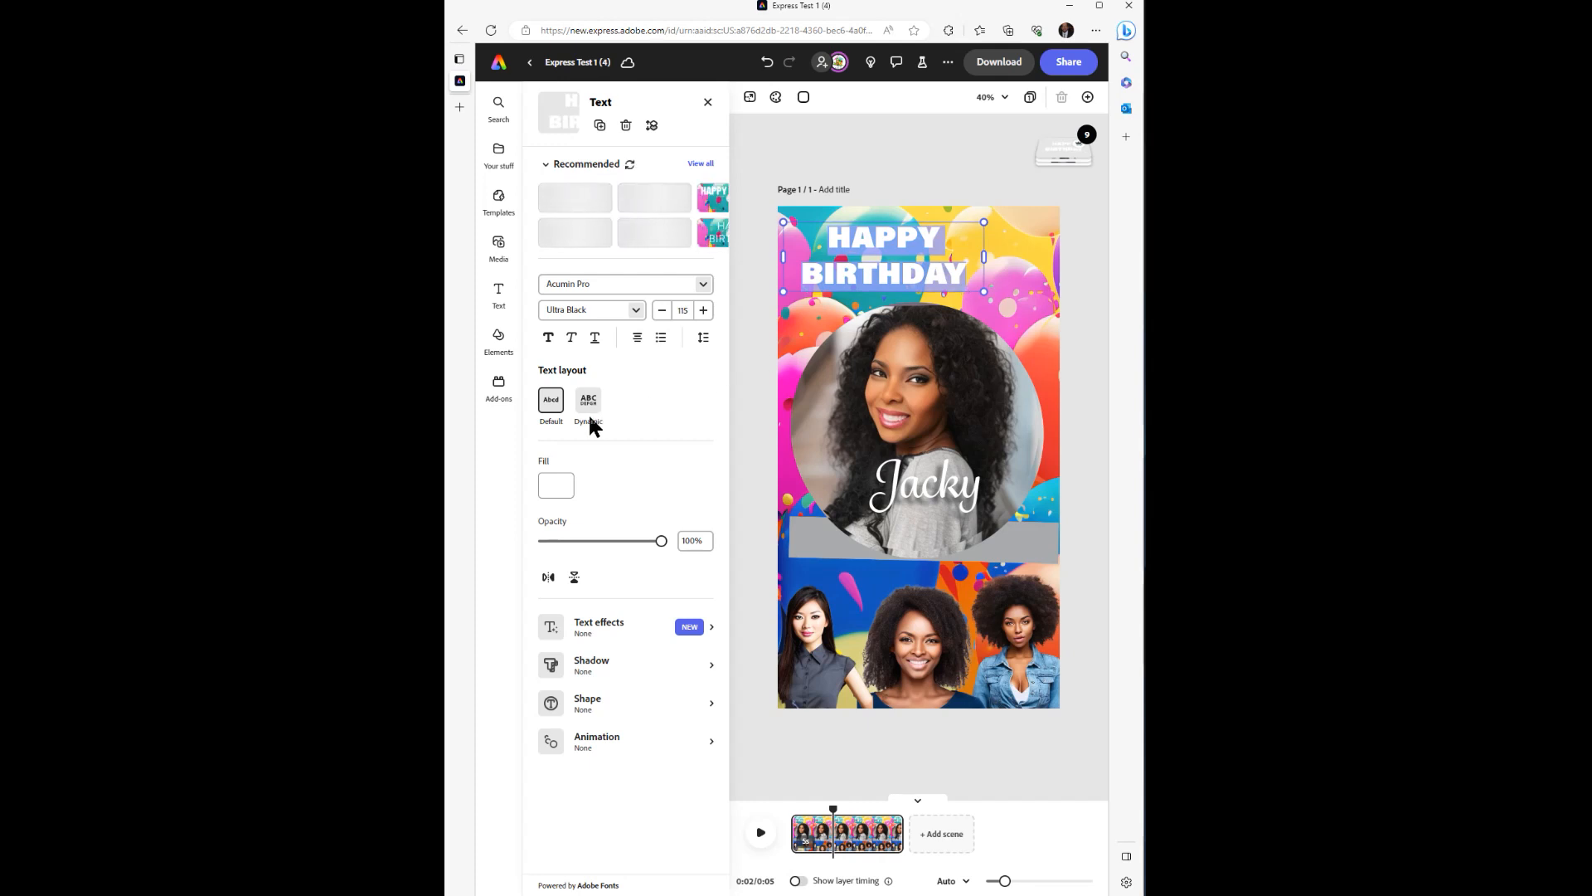
{"action": "left_click_drag", "start_coordinate": [659, 536], "coordinate": [698, 535]}
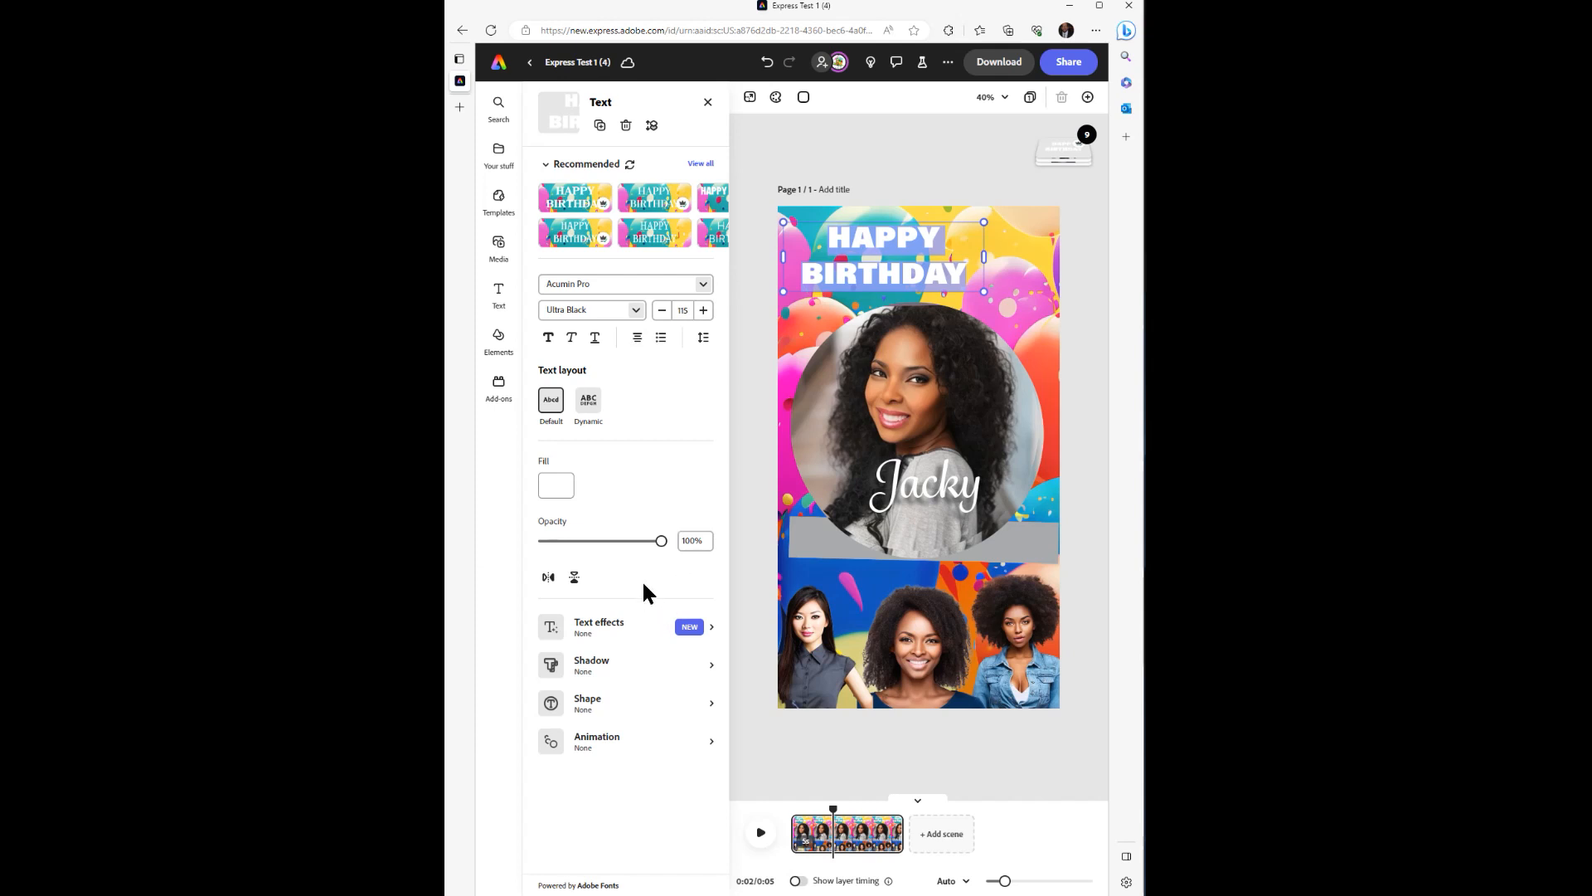
{"action": "left_click", "coordinate": [662, 310]}
{"action": "left_click", "coordinate": [662, 310]}
{"action": "left_click", "coordinate": [662, 311]}
{"action": "left_click", "coordinate": [662, 310]}
{"action": "left_click", "coordinate": [662, 310]}
{"action": "left_click", "coordinate": [662, 311]}
{"action": "left_click", "coordinate": [662, 310]}
{"action": "left_click", "coordinate": [662, 310]}
{"action": "left_click", "coordinate": [662, 310]}
{"action": "left_click_drag", "start_coordinate": [986, 238], "coordinate": [1055, 235]}
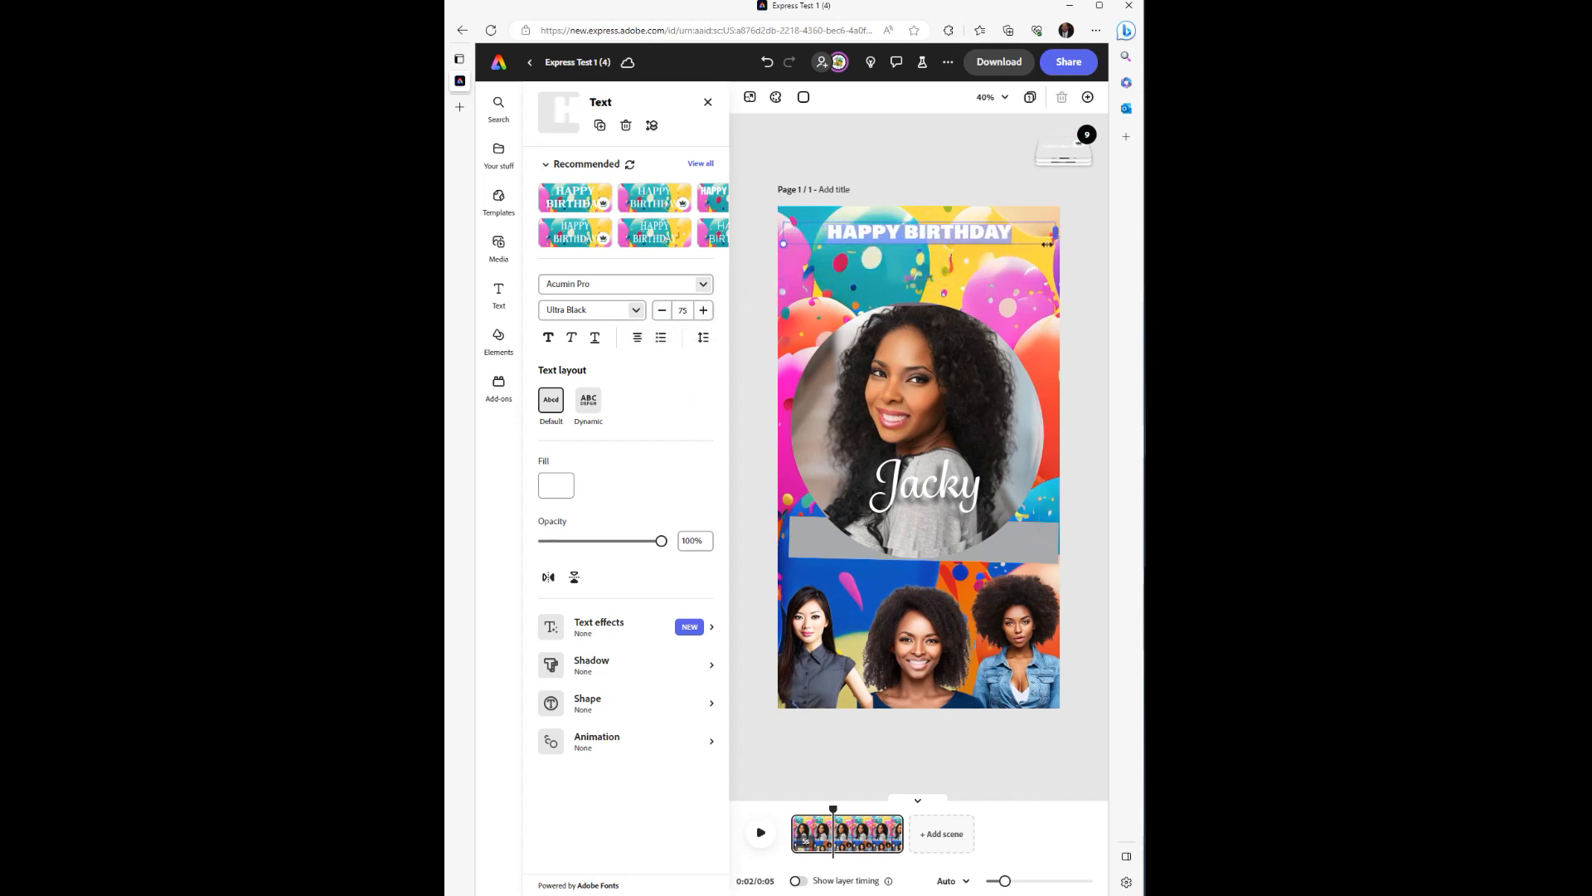
Enlarge the HAPPY BIRTHDAY text to size 95.
{"action": "left_click", "coordinate": [704, 311]}
{"action": "left_click", "coordinate": [703, 310]}
{"action": "left_click", "coordinate": [703, 310]}
{"action": "left_click", "coordinate": [703, 310]}
{"action": "left_click", "coordinate": [703, 310]}
{"action": "left_click", "coordinate": [703, 310]}
{"action": "left_click", "coordinate": [703, 310]}
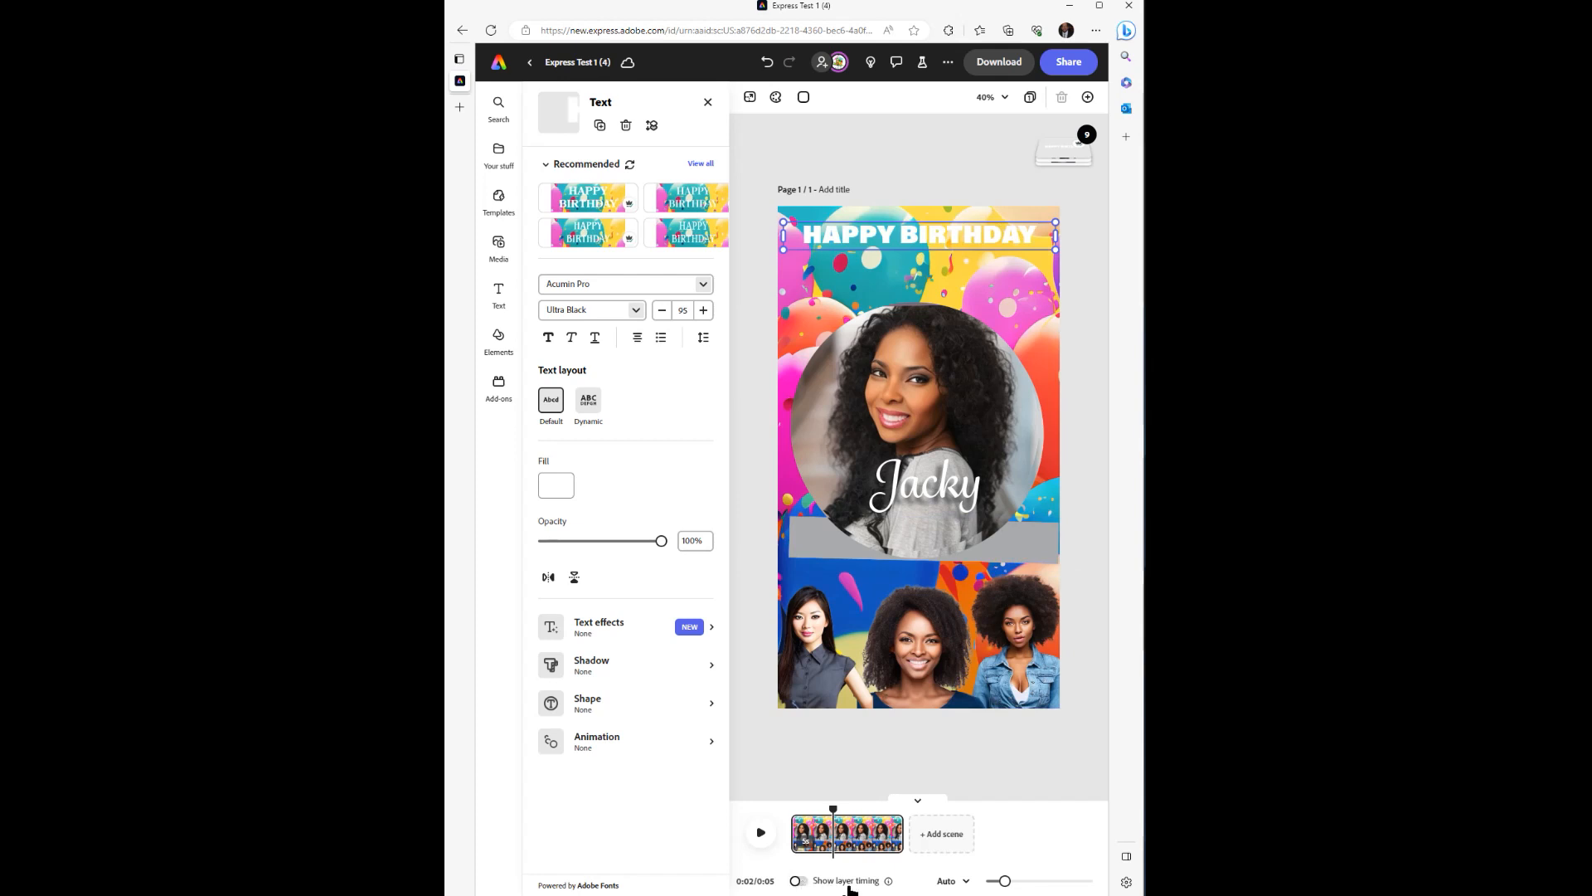
Turn on layer timing and give the HAPPY BIRTHDAY text a Bungee In animation with 4 bounces and a 3.96 s duration.
{"action": "left_click", "coordinate": [800, 882]}
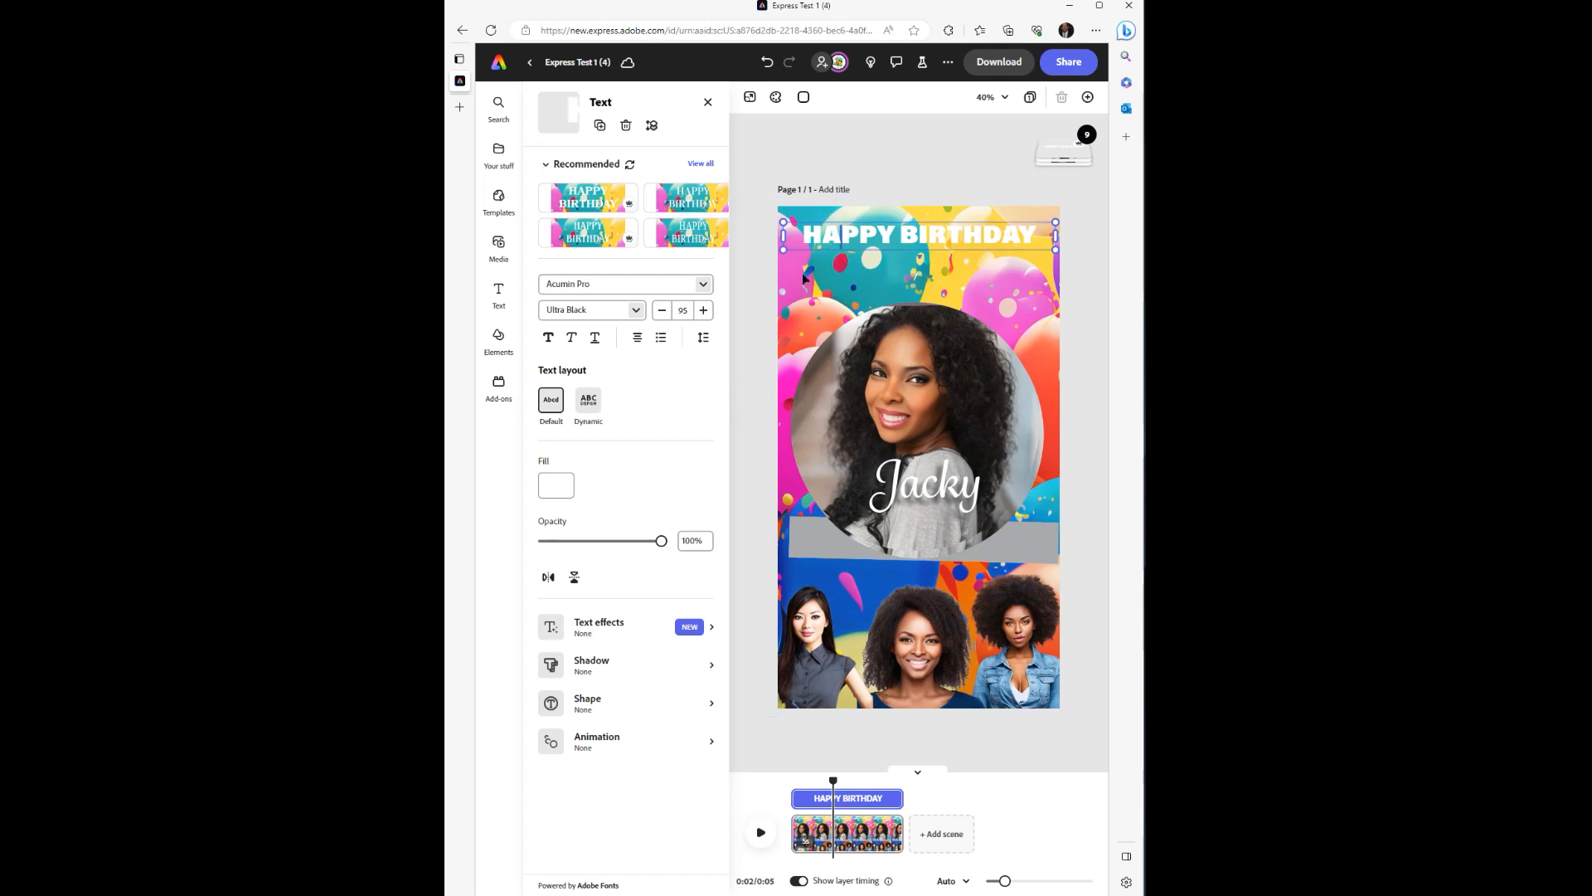
{"action": "left_click", "coordinate": [591, 744]}
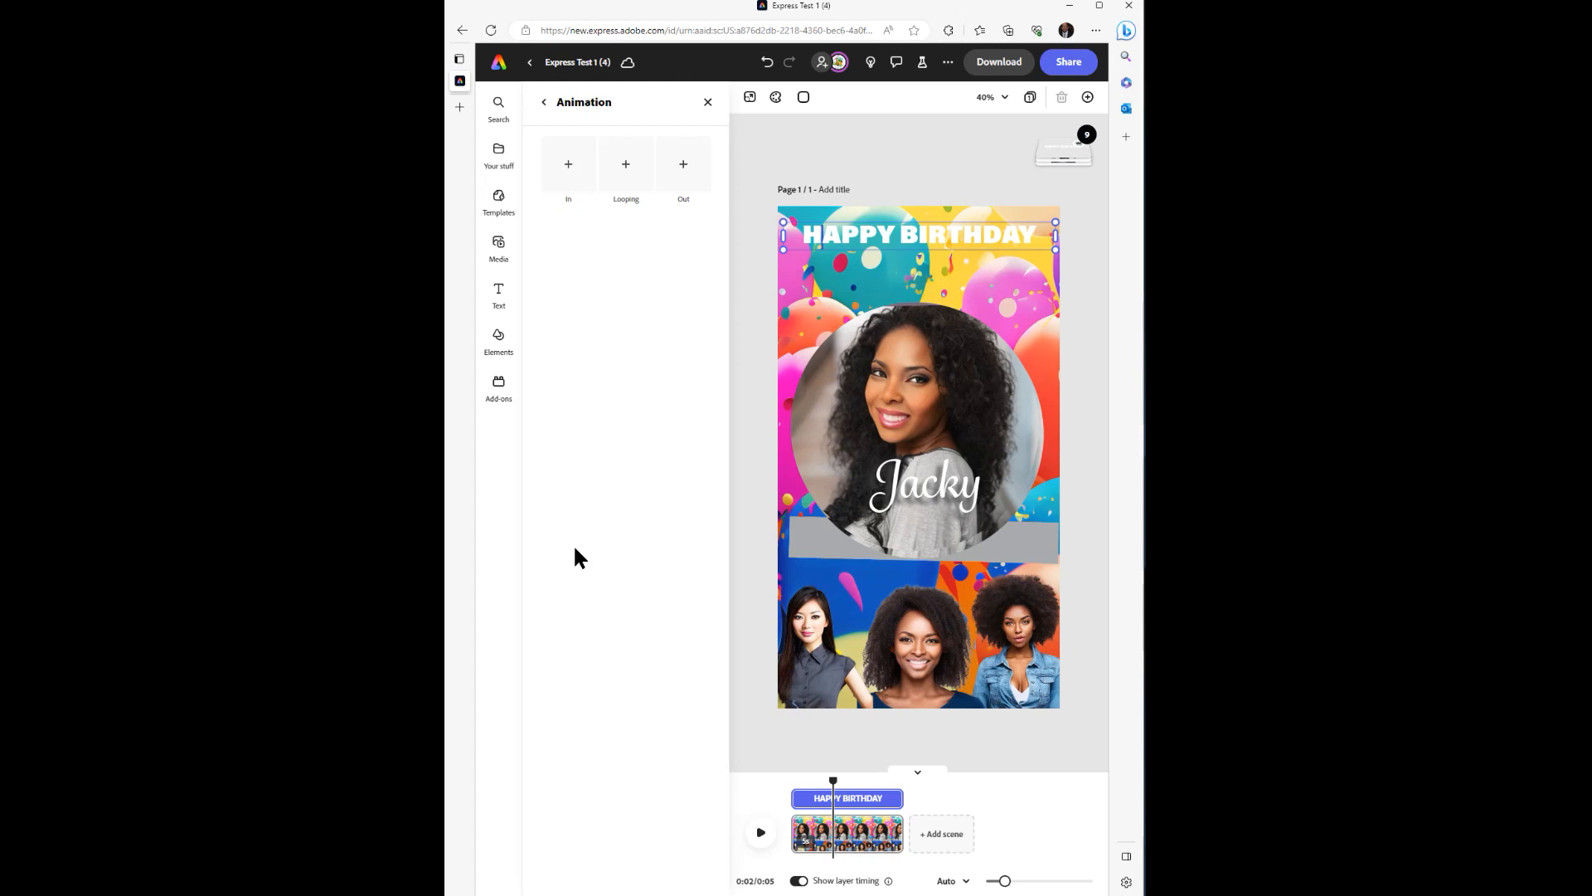
{"action": "left_click", "coordinate": [569, 165]}
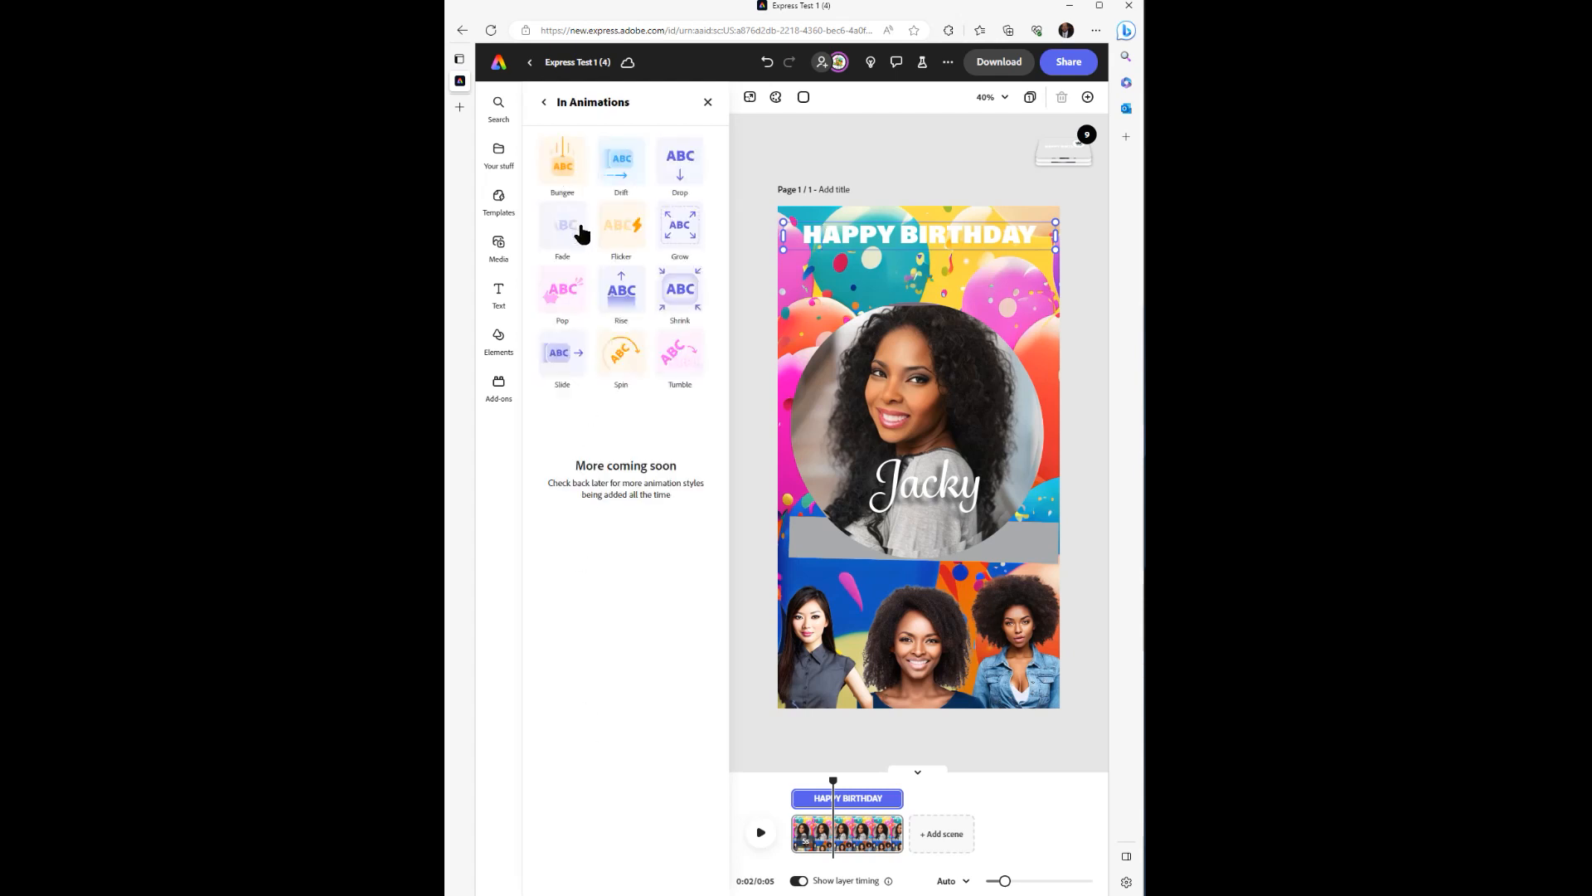
{"action": "left_click", "coordinate": [567, 163]}
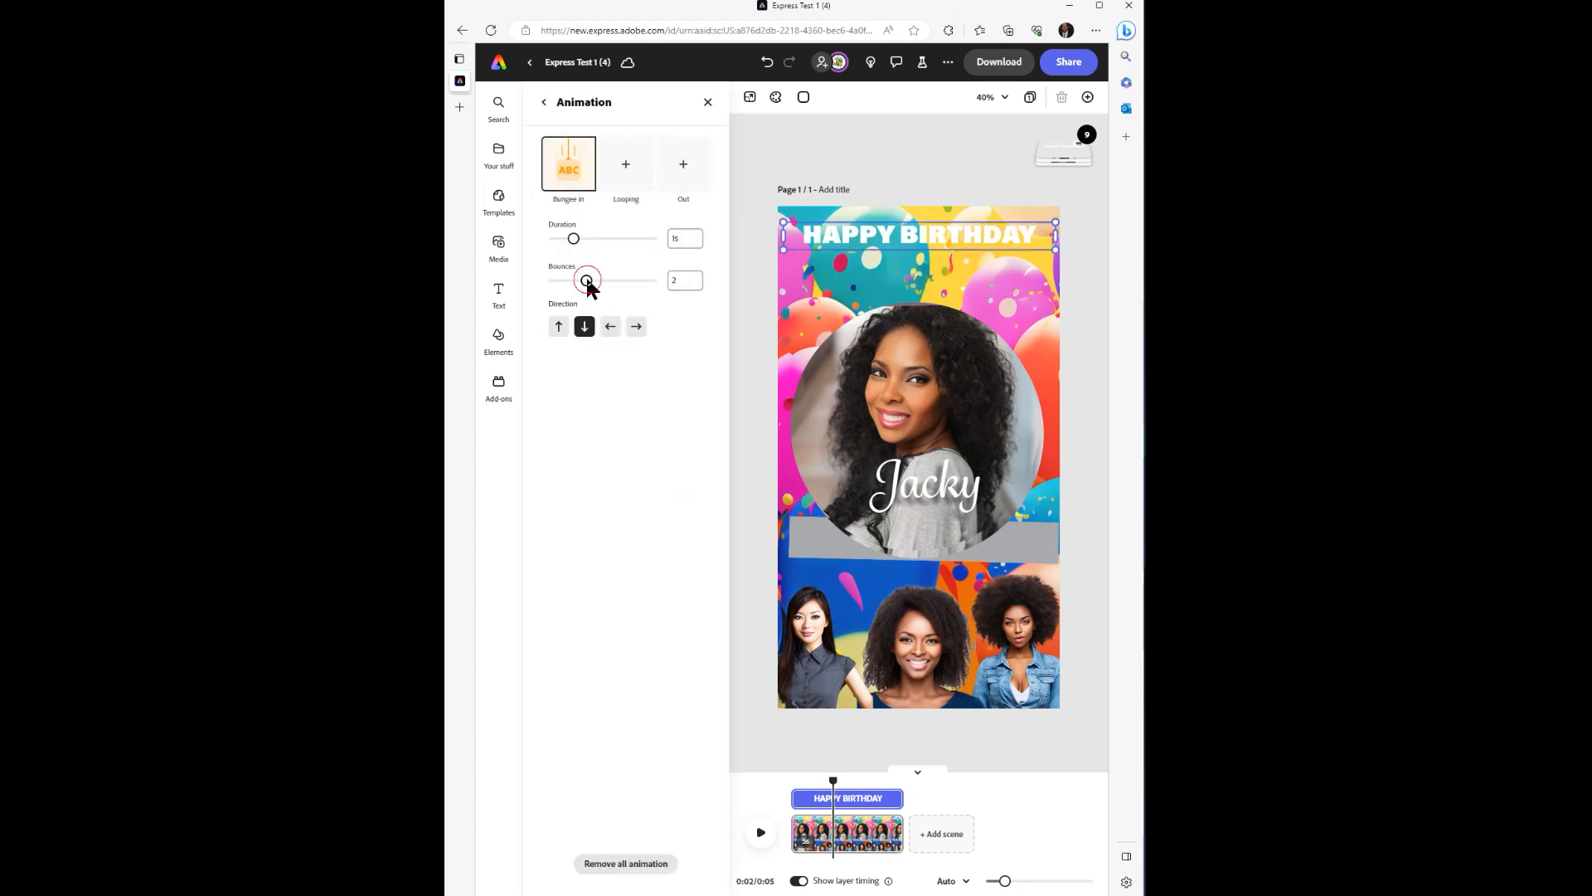
{"action": "left_click", "coordinate": [642, 279]}
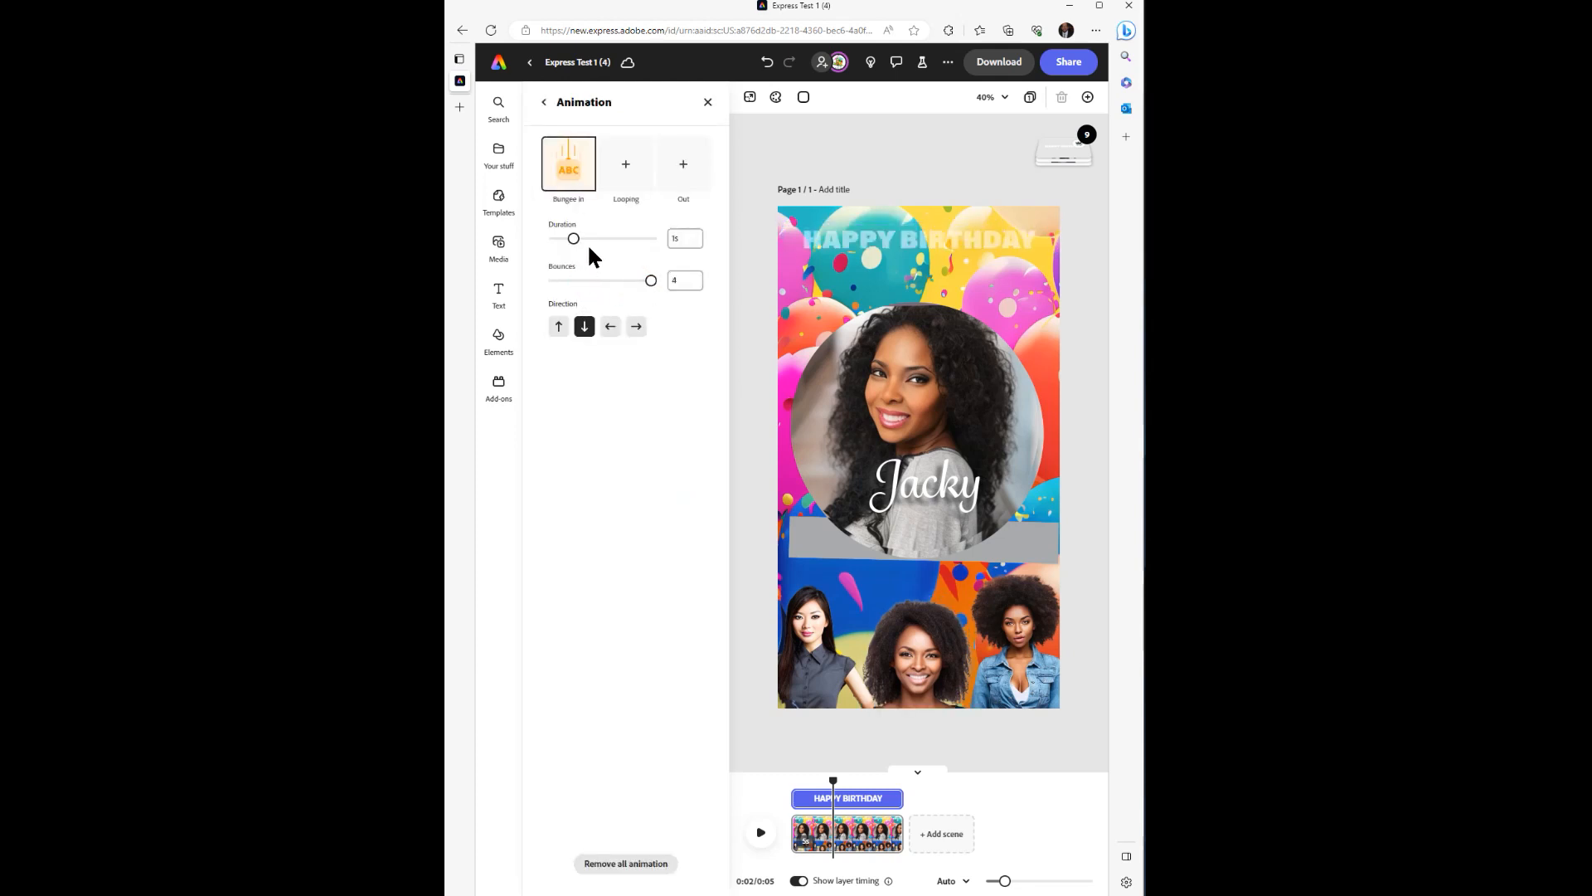
{"action": "left_click_drag", "start_coordinate": [574, 238], "coordinate": [654, 239]}
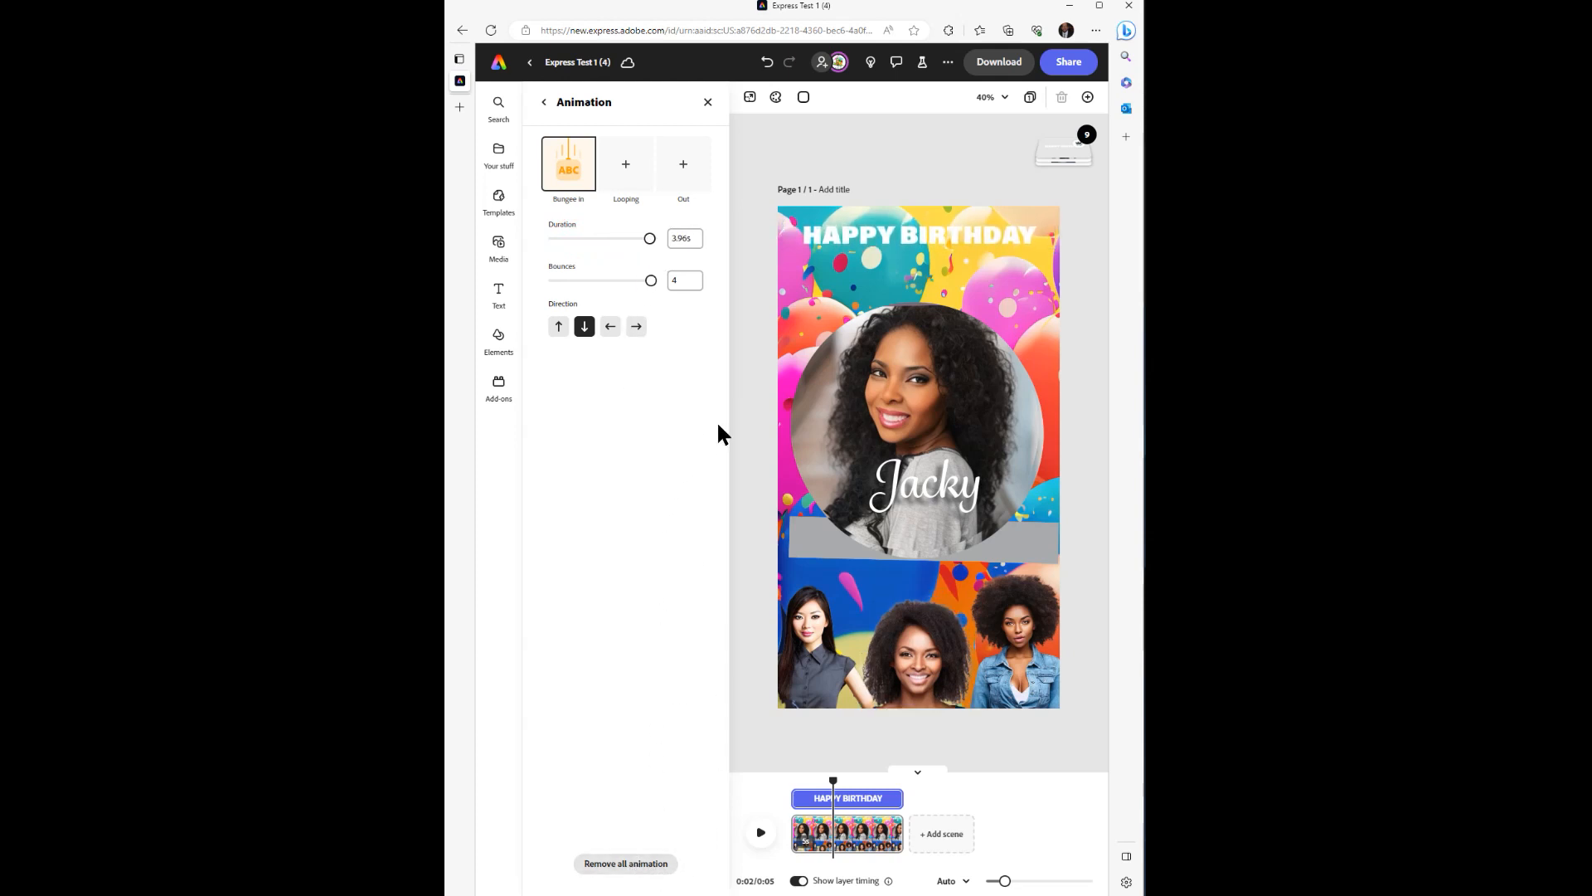
{"action": "left_click", "coordinate": [750, 404]}
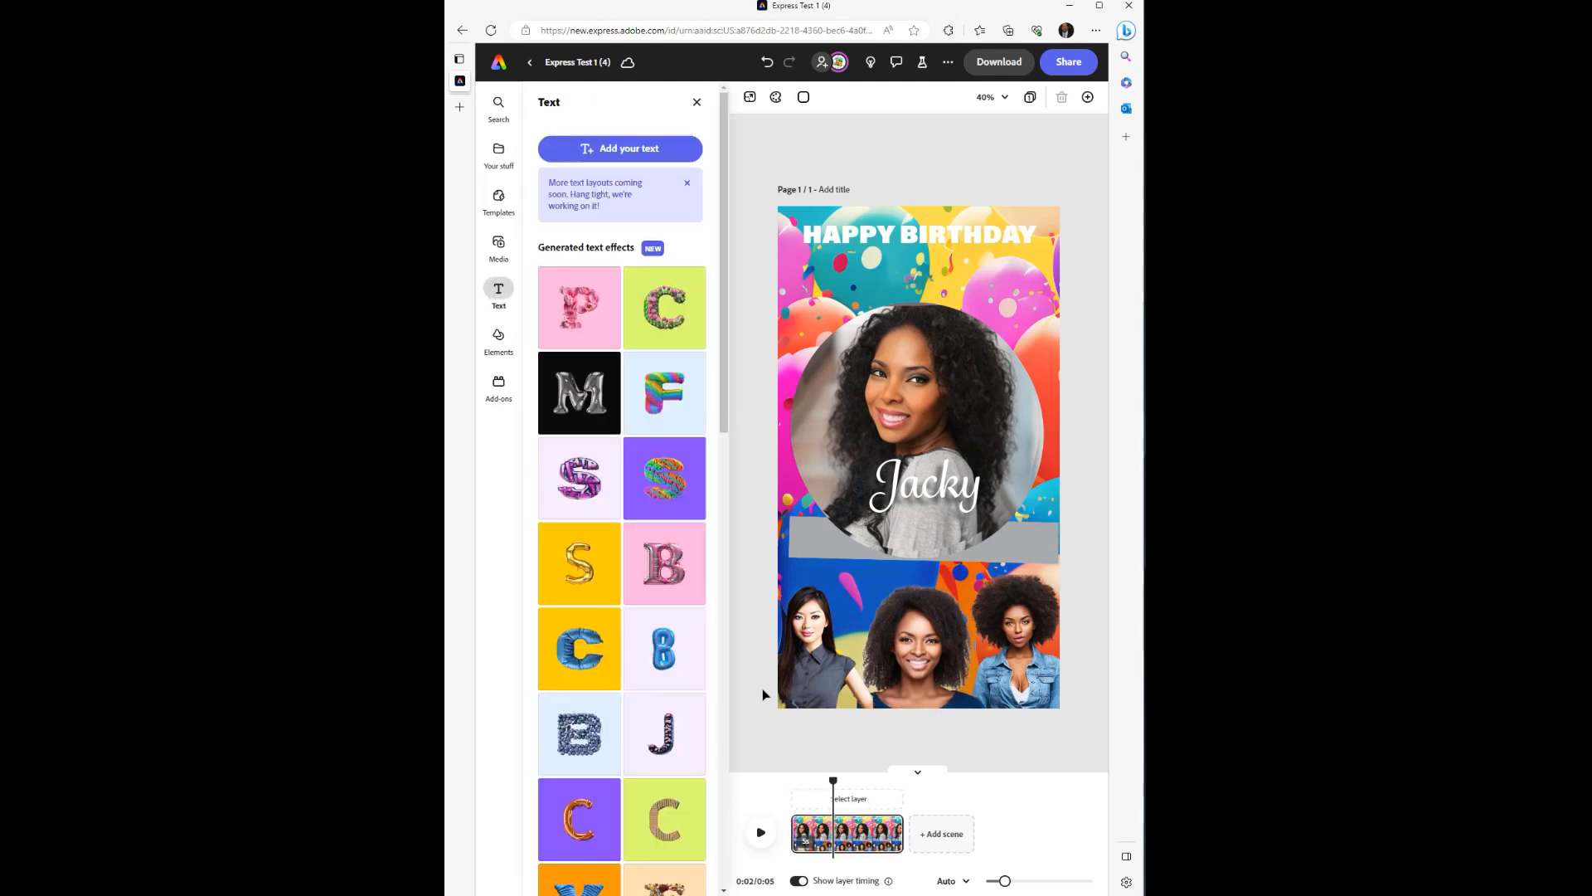
Trim the start of the HAPPY BIRTHDAY layer on the timeline so the text enters shortly after the scene begins.
{"action": "mouse_move", "coordinate": [831, 782]}
{"action": "left_mouse_down"}
{"action": "mouse_move", "coordinate": [777, 784]}
{"action": "mouse_move", "coordinate": [827, 774]}
{"action": "left_mouse_up"}
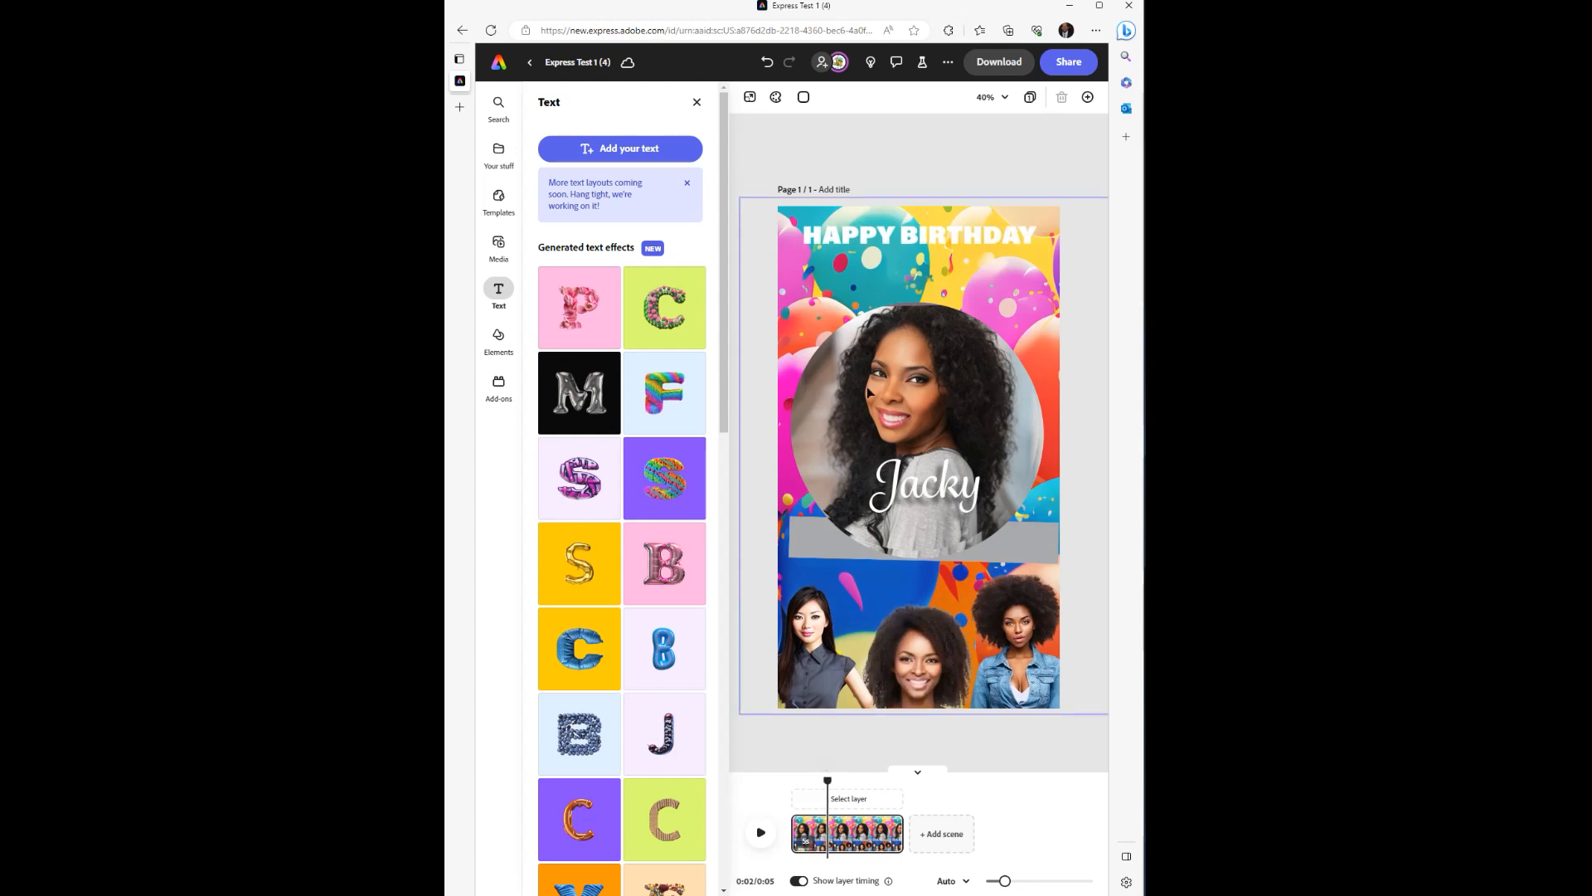
{"action": "left_click", "coordinate": [864, 239]}
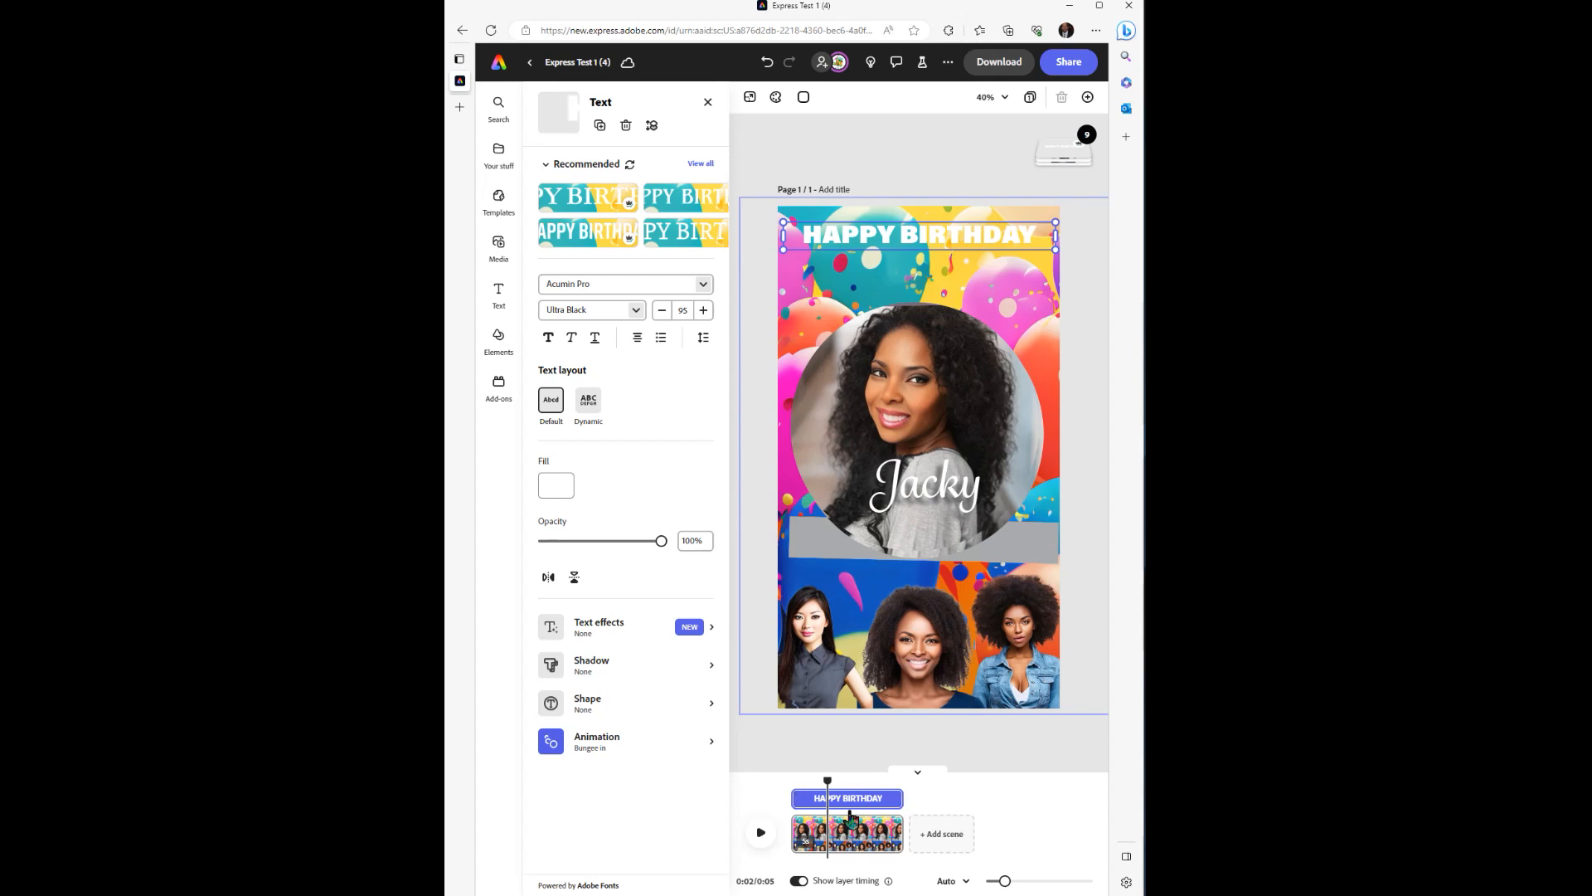
{"action": "mouse_move", "coordinate": [793, 797]}
{"action": "left_click_drag", "start_coordinate": [790, 797], "coordinate": [806, 796]}
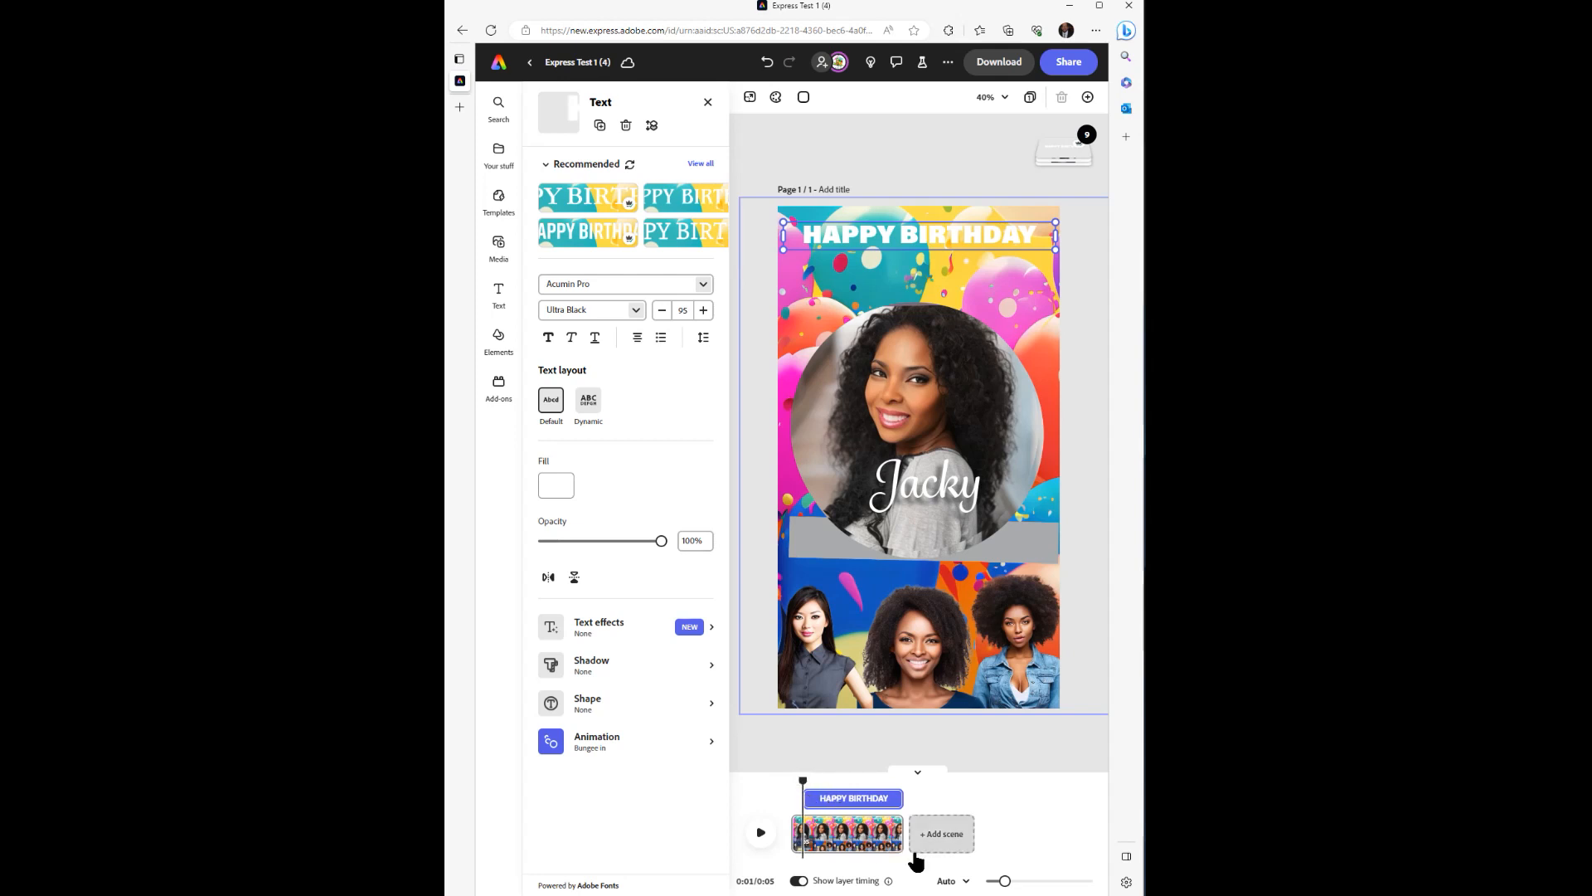
{"action": "left_click_drag", "start_coordinate": [1005, 884], "coordinate": [1017, 884]}
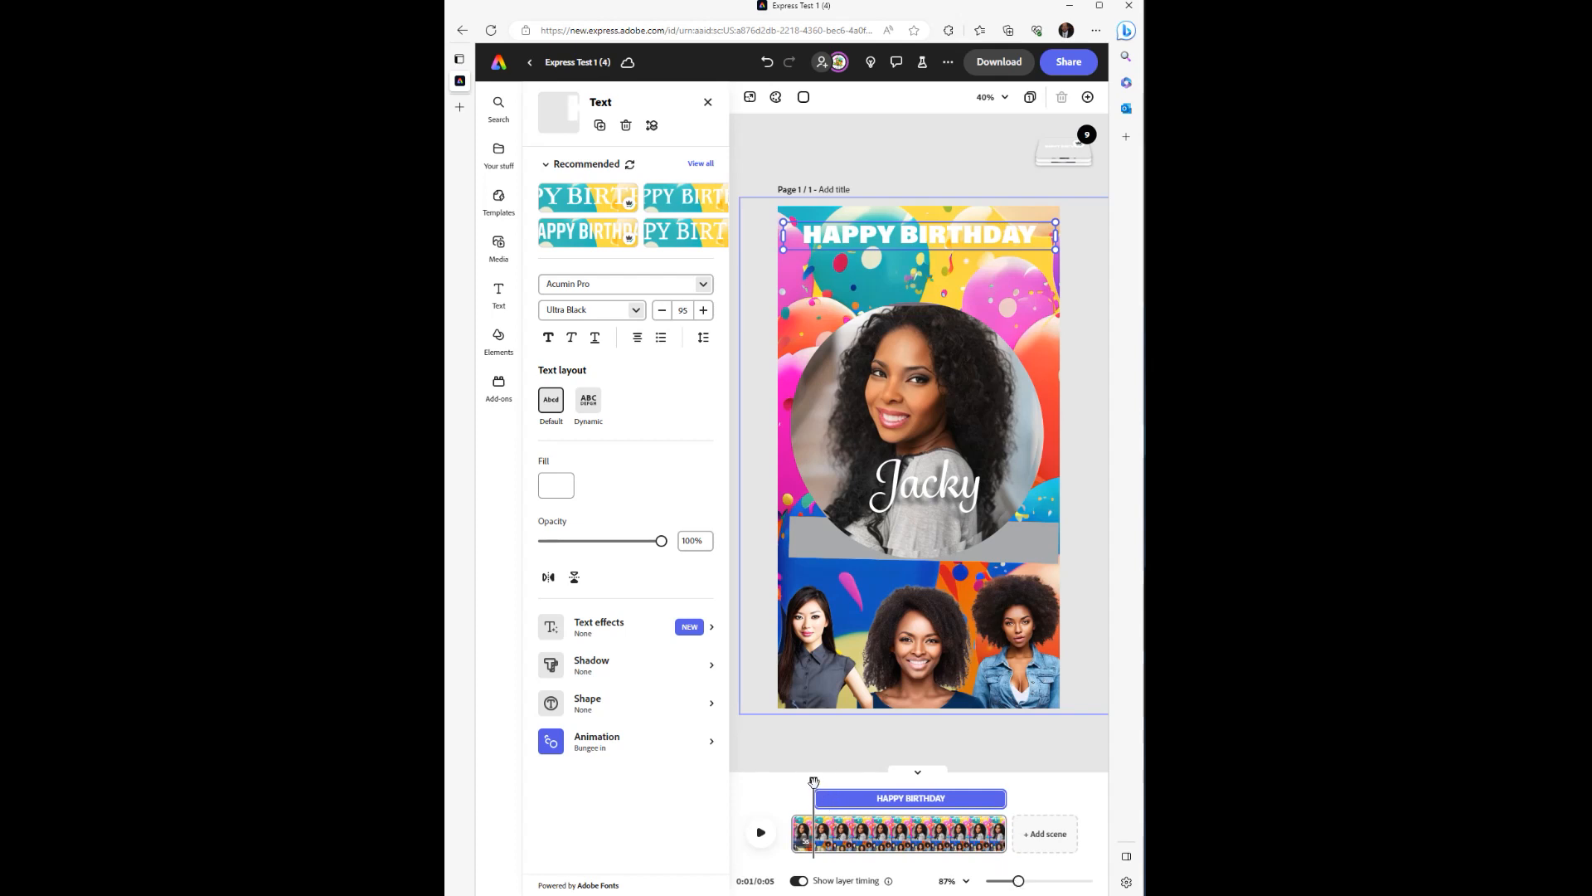
Trim the starts of the left and middle bottom portraits on the timeline so they enter in turn, lasting about 3.3 s and 2.6 s.
{"action": "left_click_drag", "start_coordinate": [821, 782], "coordinate": [834, 781]}
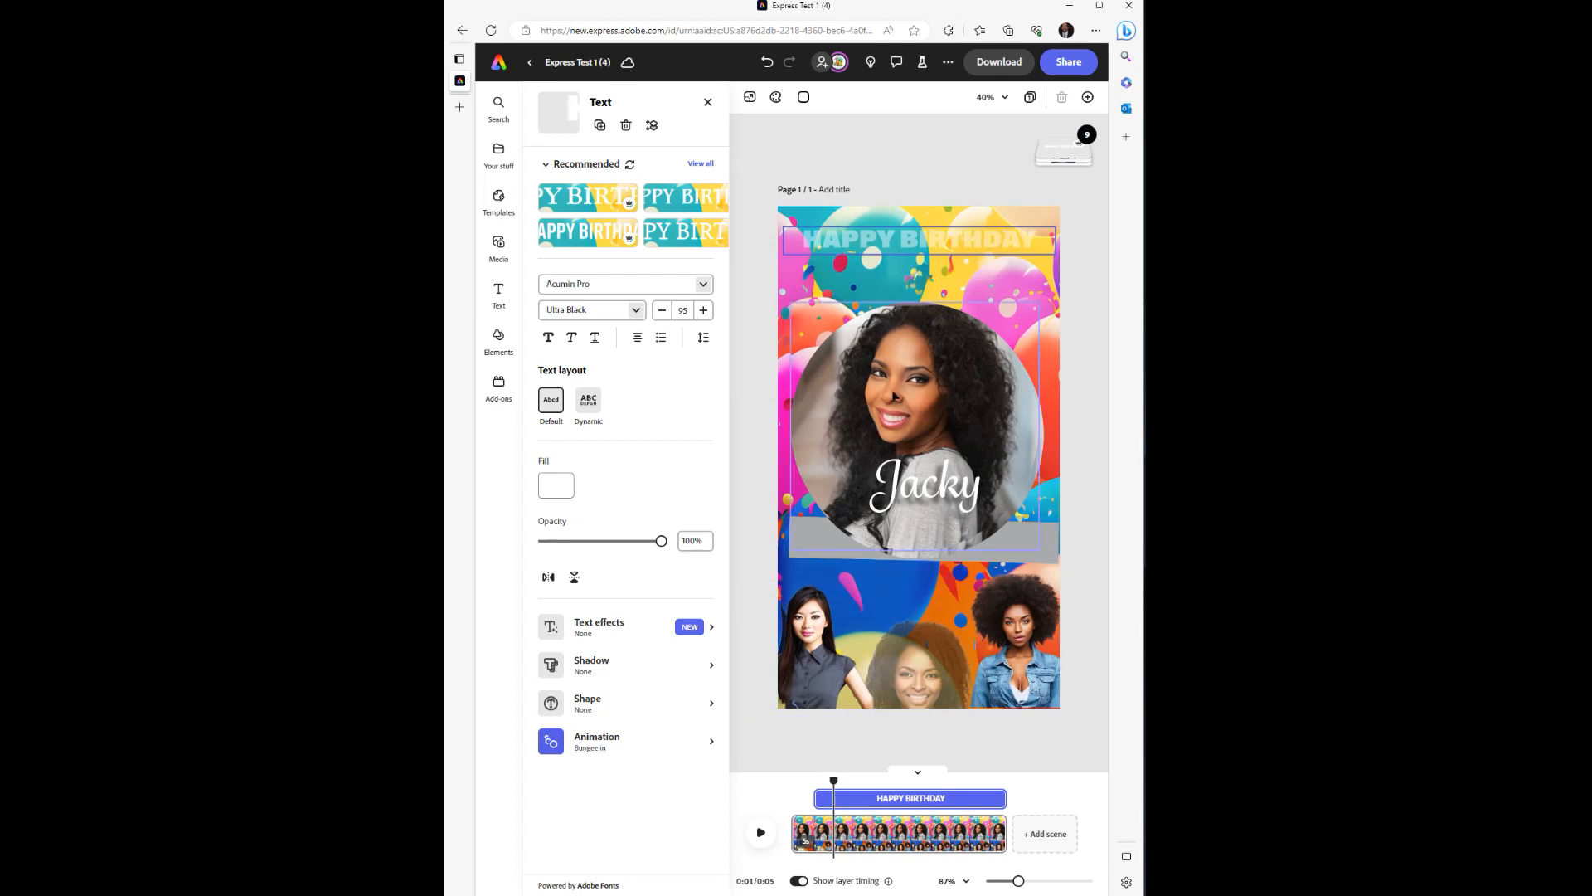
{"action": "left_click", "coordinate": [812, 651]}
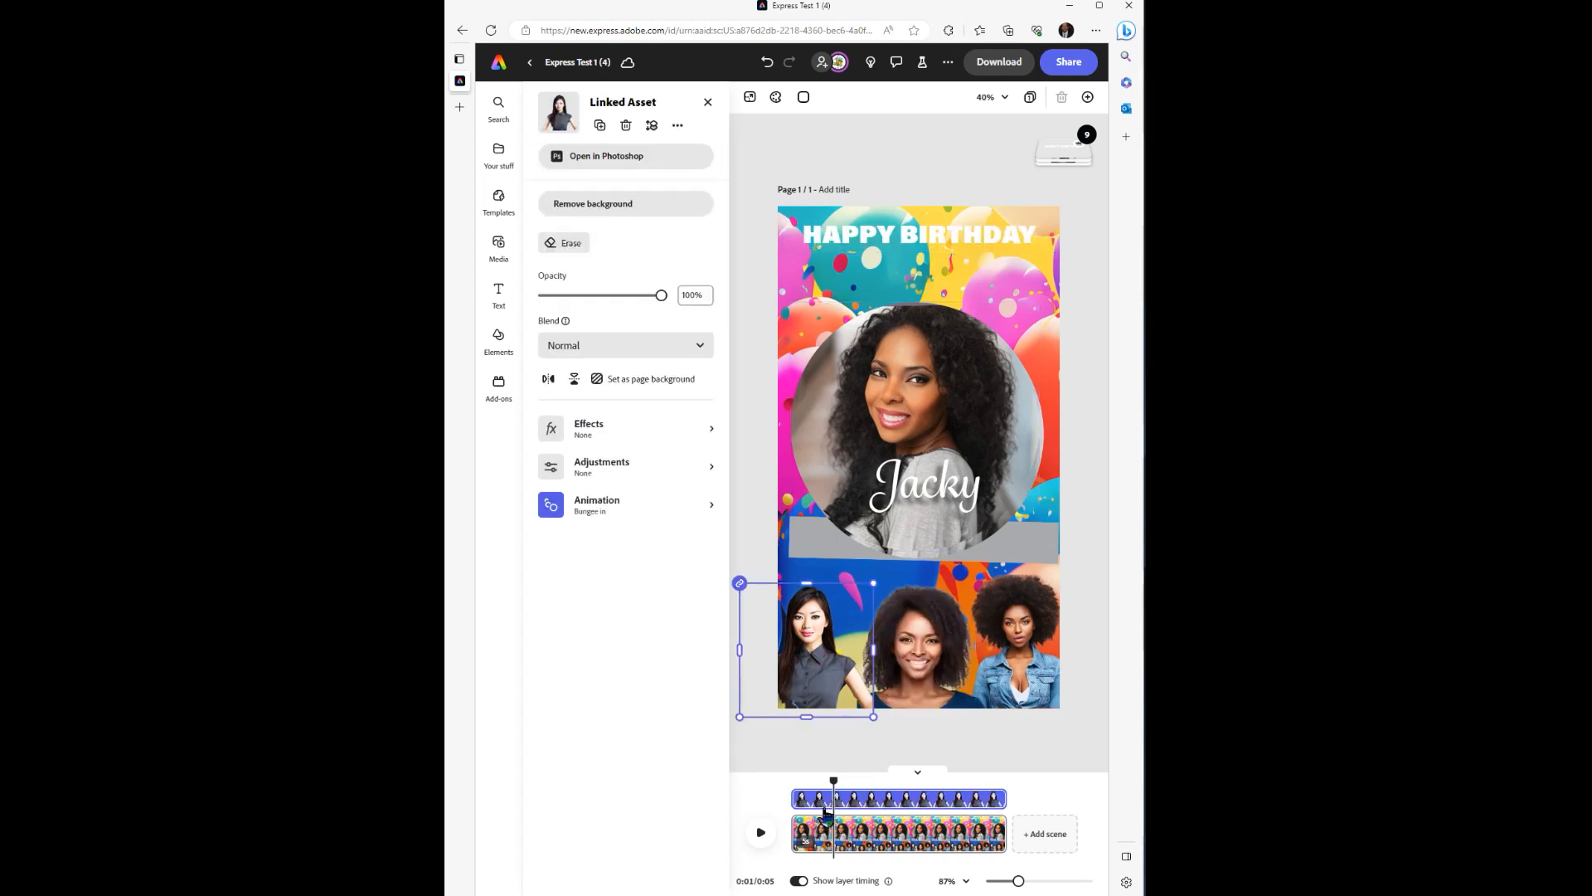
{"action": "left_click_drag", "start_coordinate": [794, 798], "coordinate": [873, 790]}
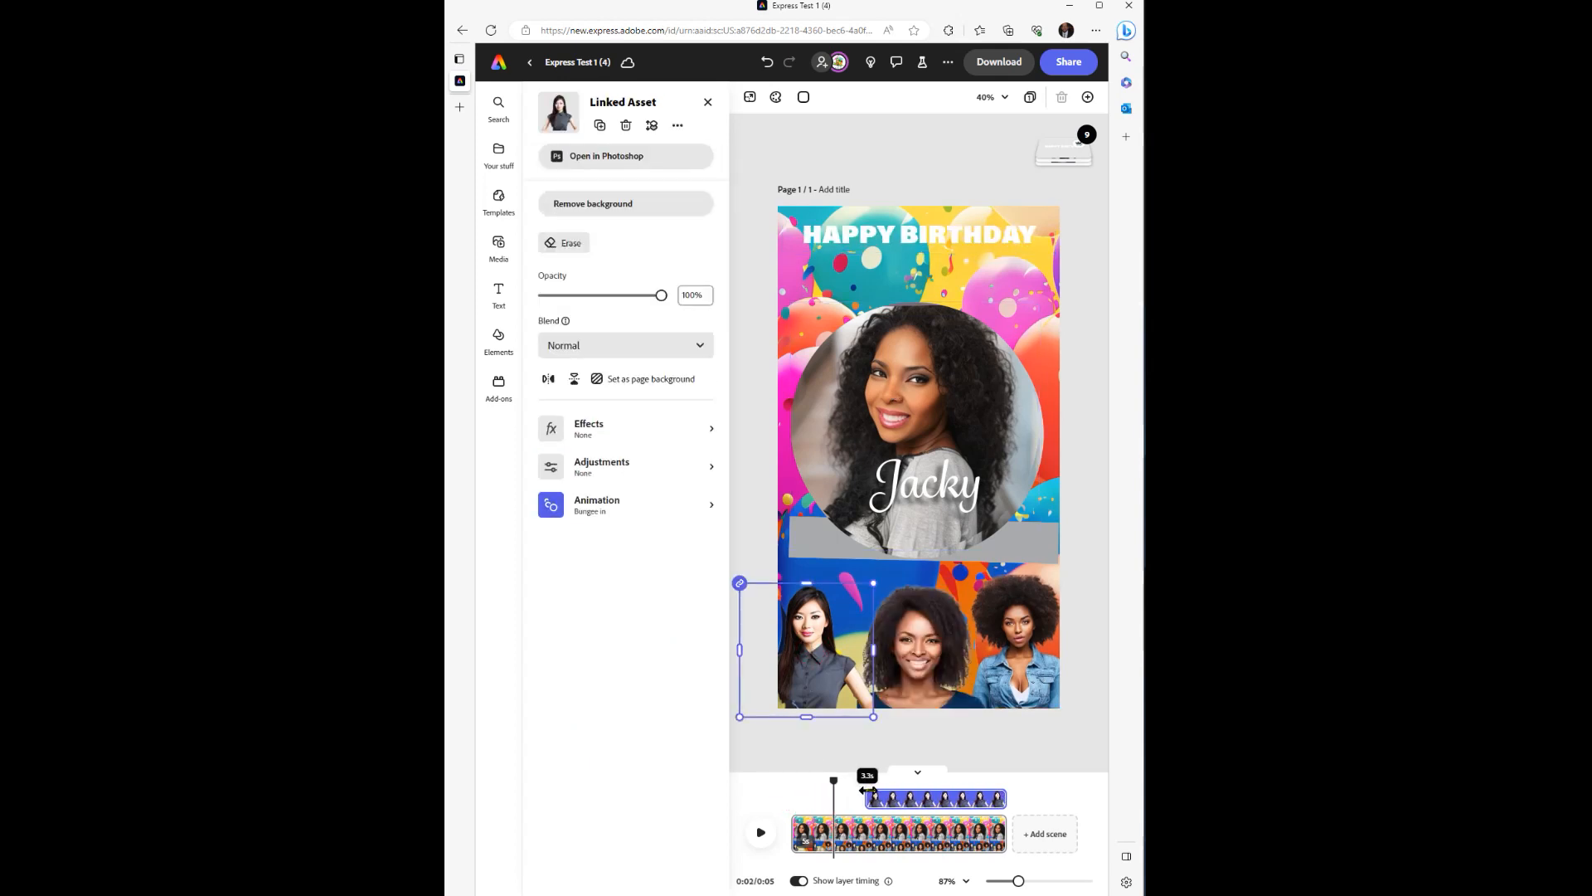
{"action": "left_click", "coordinate": [865, 825]}
{"action": "left_click_drag", "start_coordinate": [795, 798], "coordinate": [889, 797]}
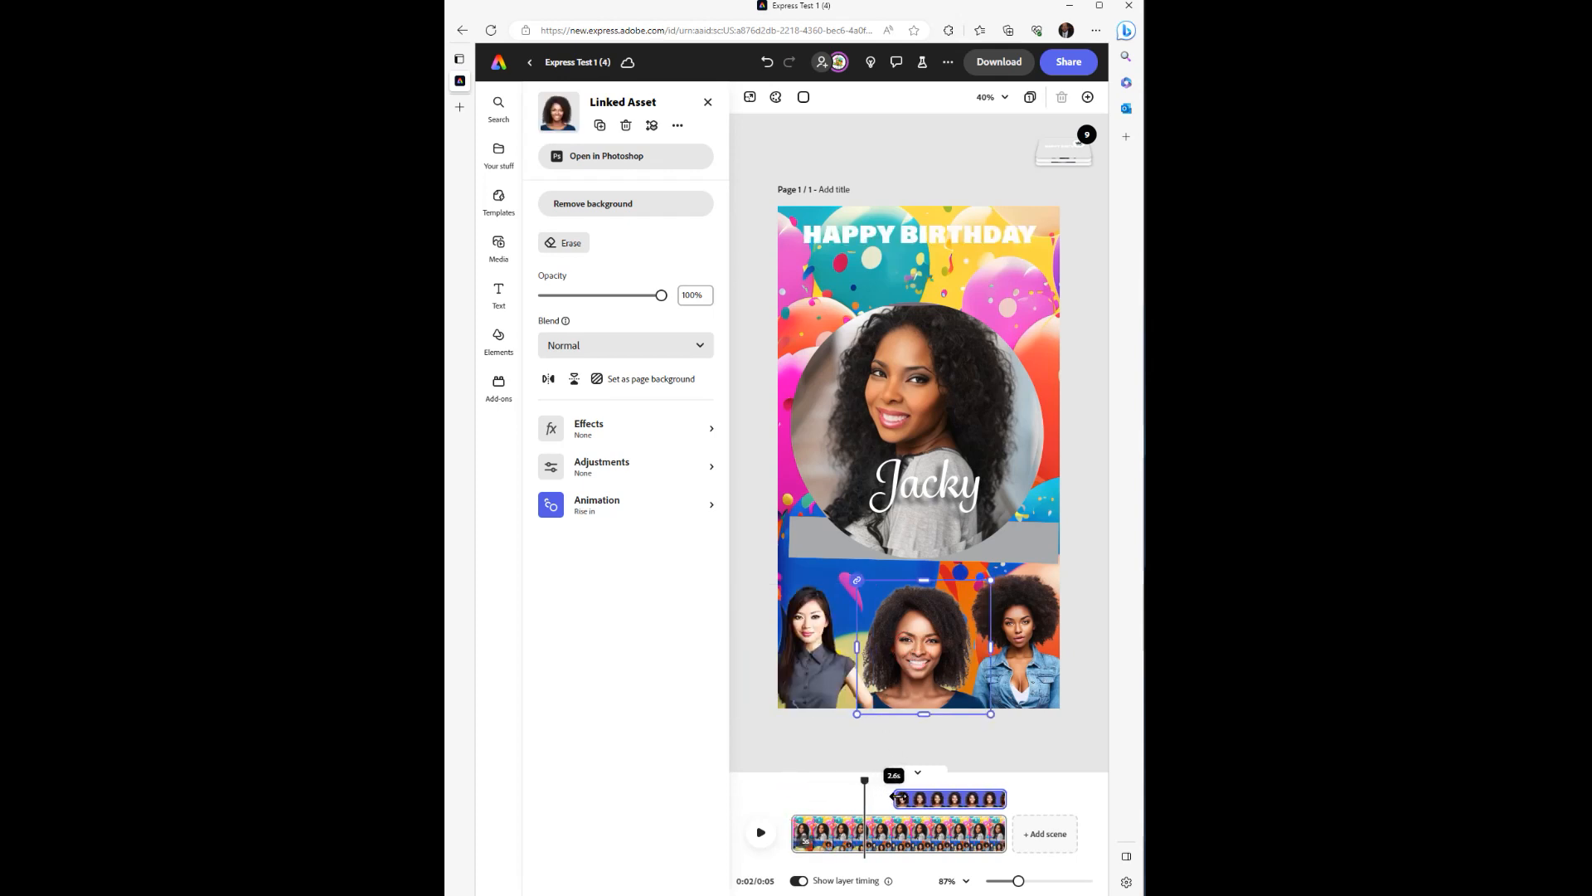
Trim the start of the right bottom portrait's layer so it enters after the middle one, and play the scene from the beginning.
{"action": "left_click", "coordinate": [1012, 642]}
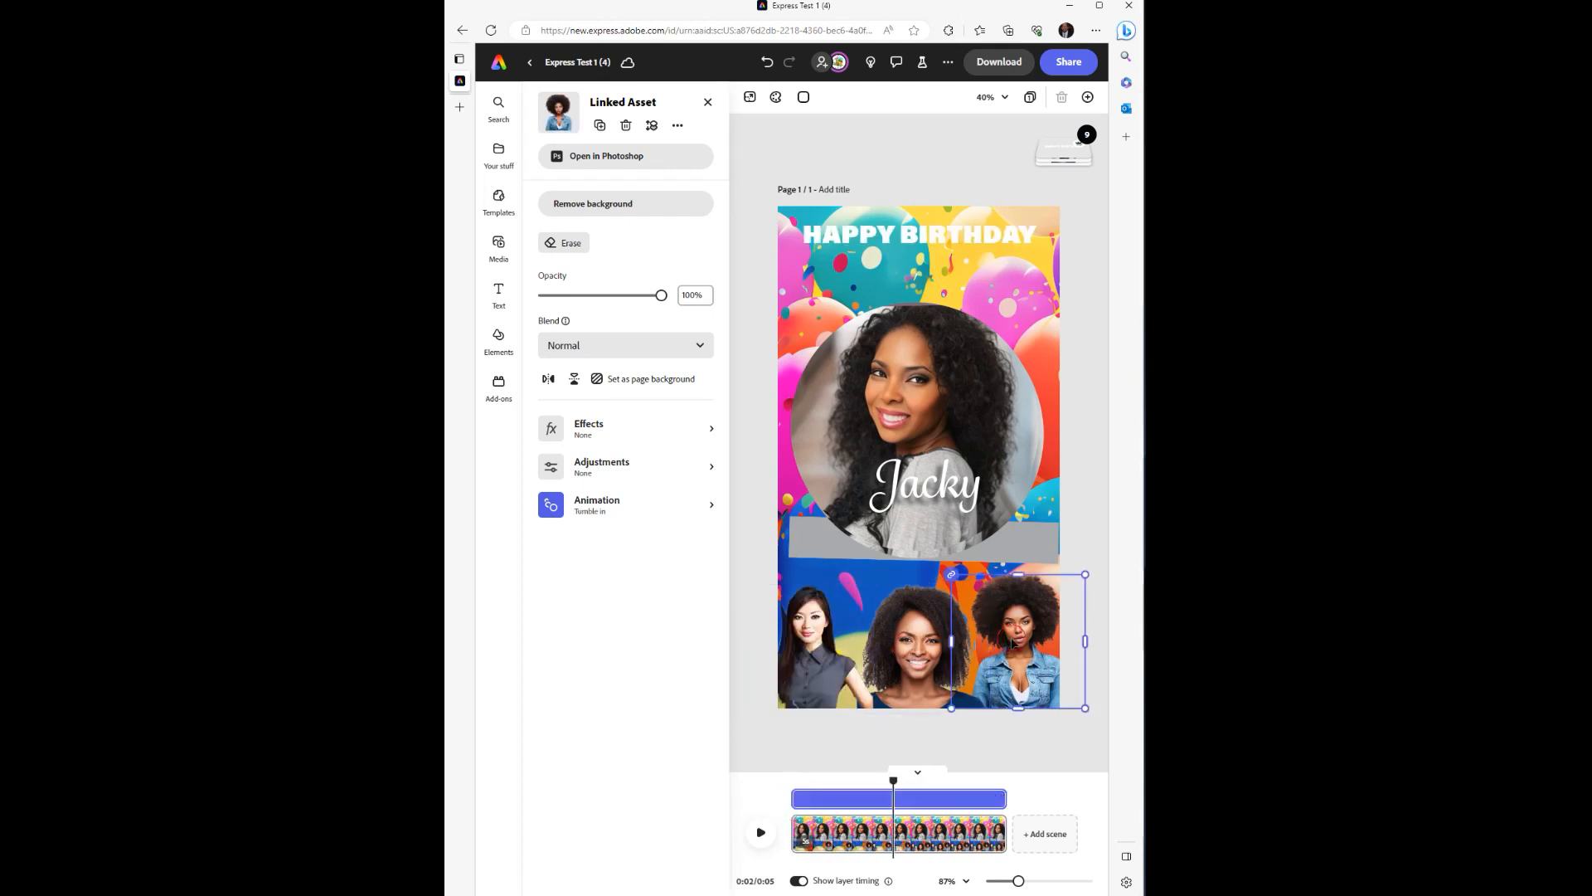
{"action": "mouse_move", "coordinate": [794, 798]}
{"action": "left_mouse_down"}
{"action": "mouse_move", "coordinate": [946, 796]}
{"action": "mouse_move", "coordinate": [792, 781]}
{"action": "left_mouse_up"}
{"action": "left_click", "coordinate": [942, 782]}
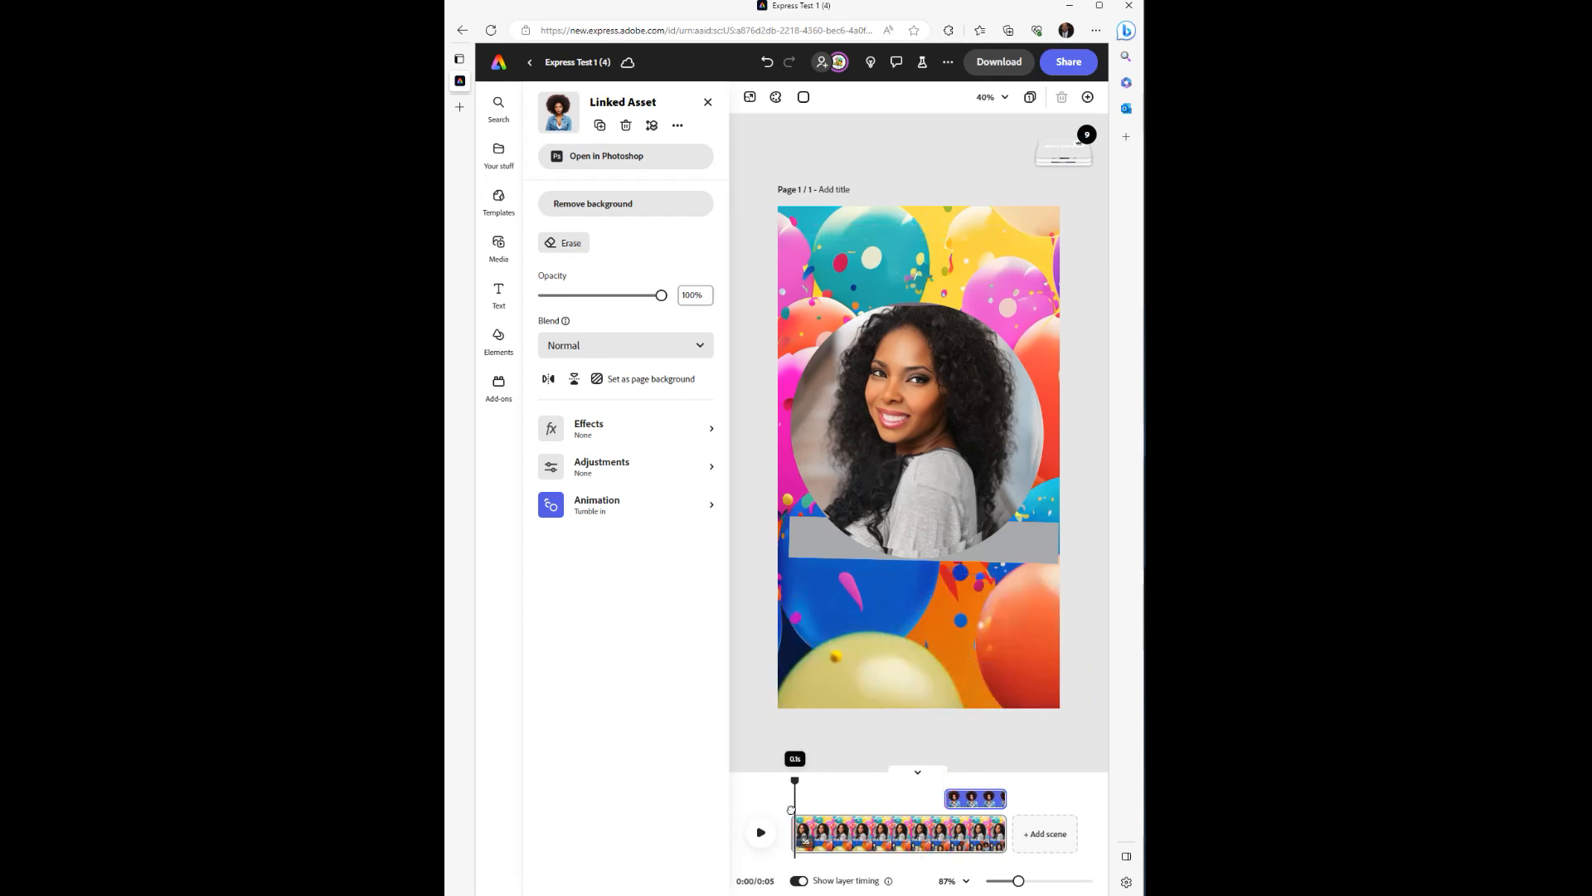
{"action": "left_click", "coordinate": [760, 836]}
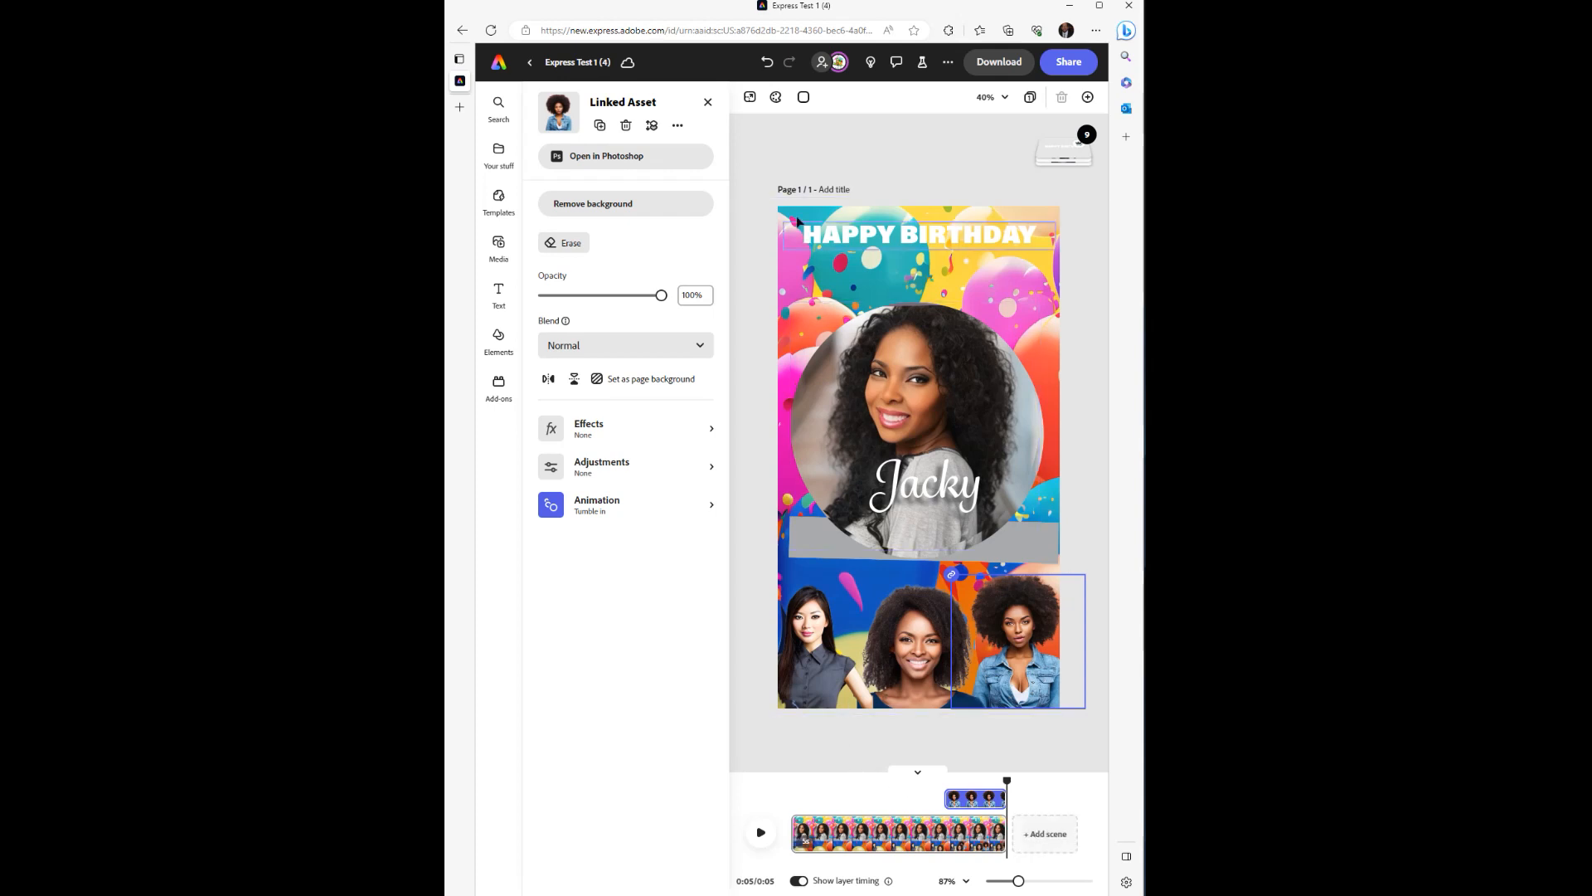
Duplicate and resize the design to the Instagram story, TikTok video, YouTube video and Facebook post formats.
{"action": "left_click", "coordinate": [750, 98]}
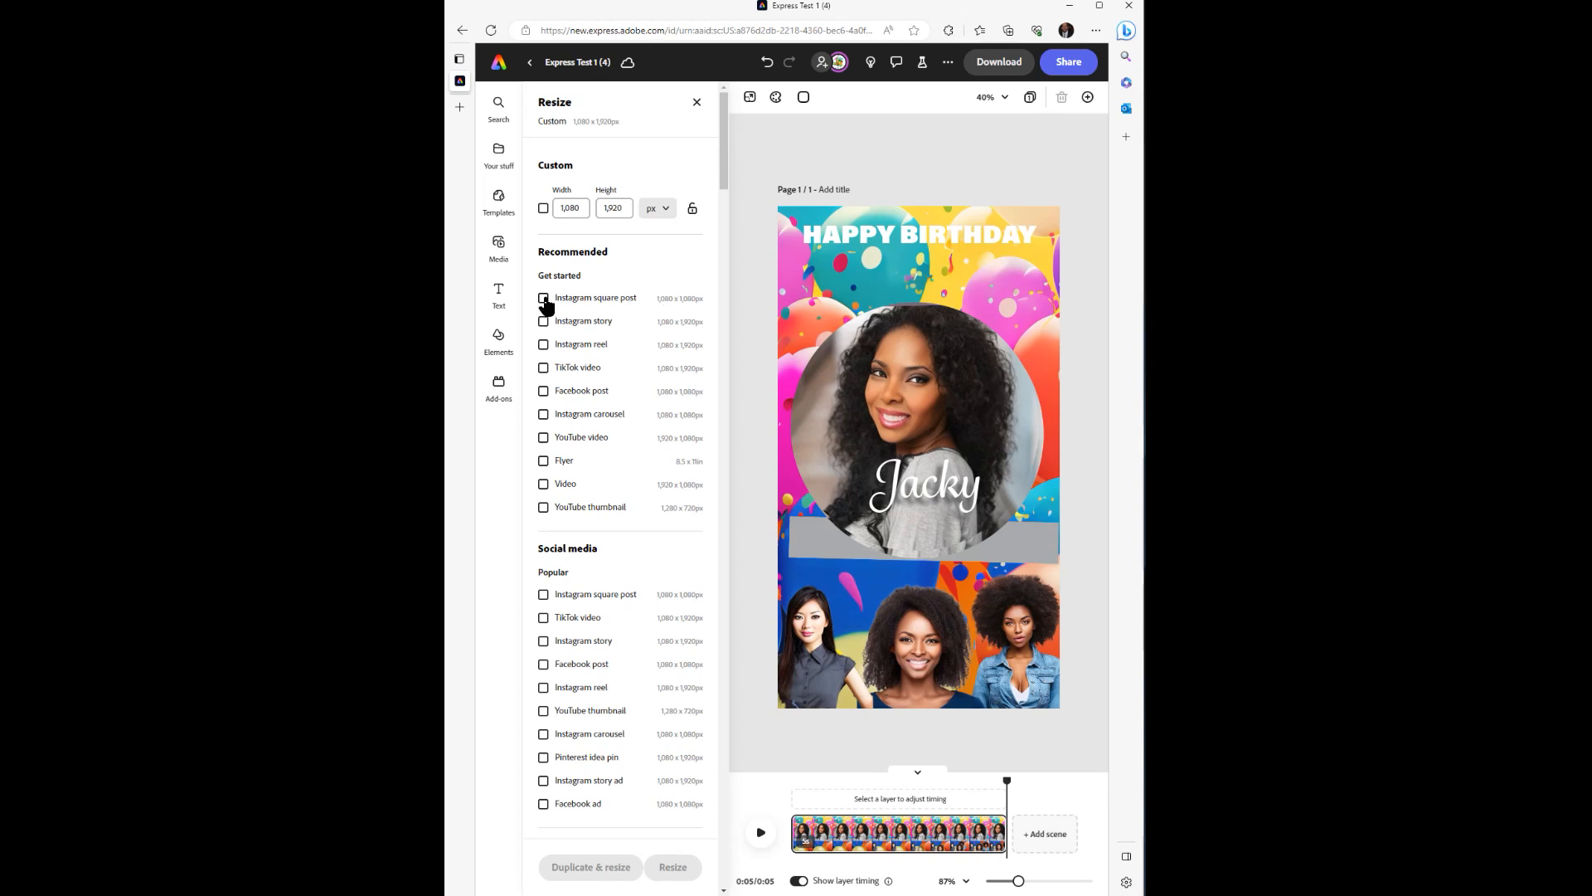
{"action": "left_click", "coordinate": [543, 323]}
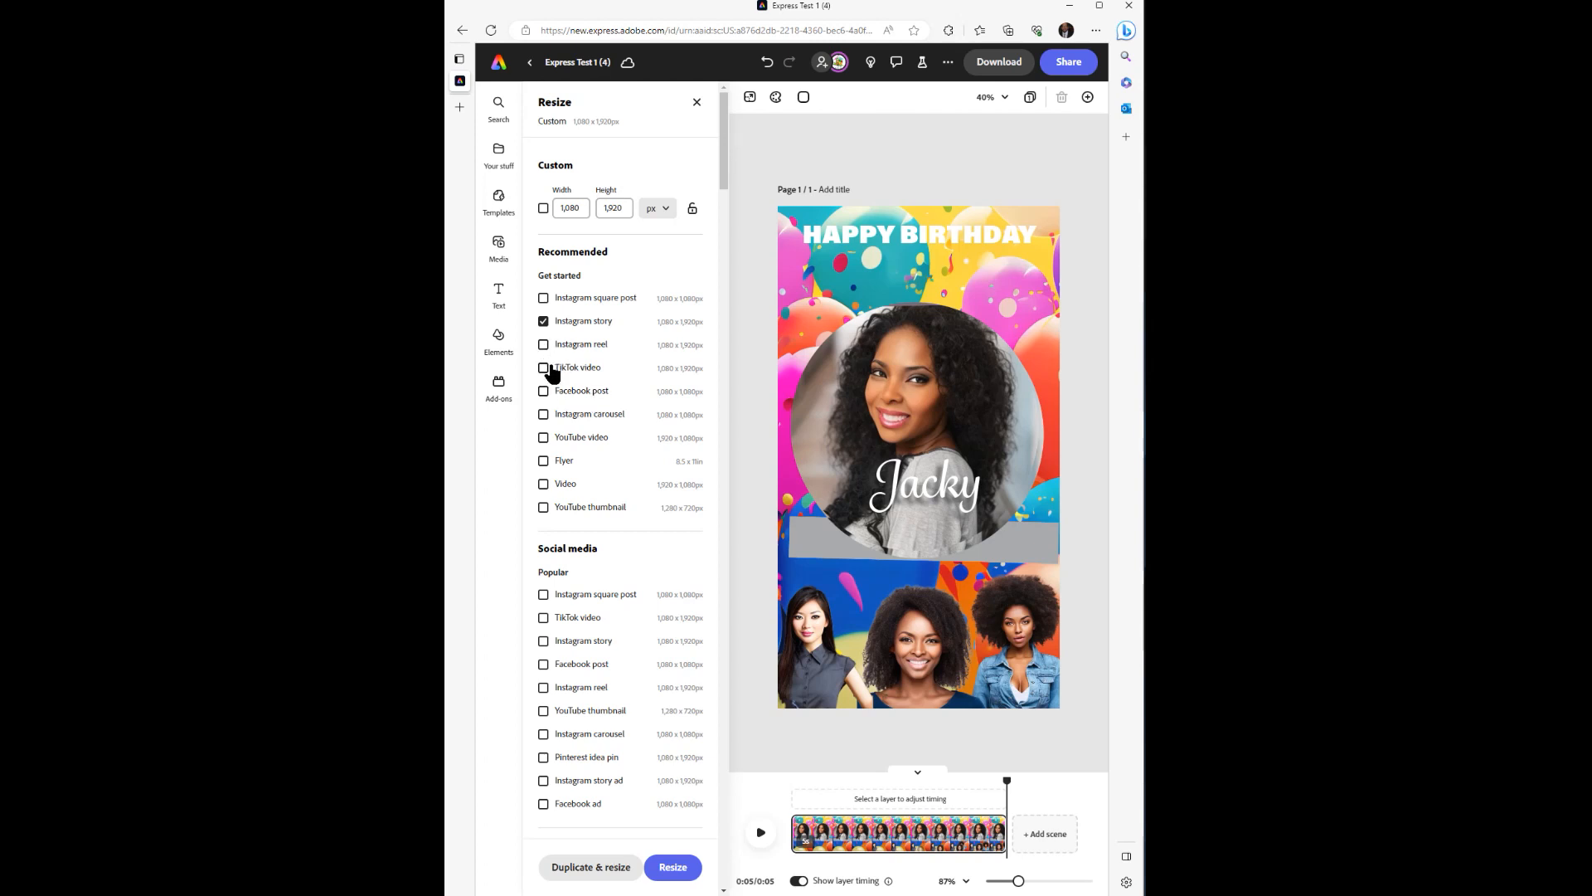
{"action": "left_click", "coordinate": [544, 368]}
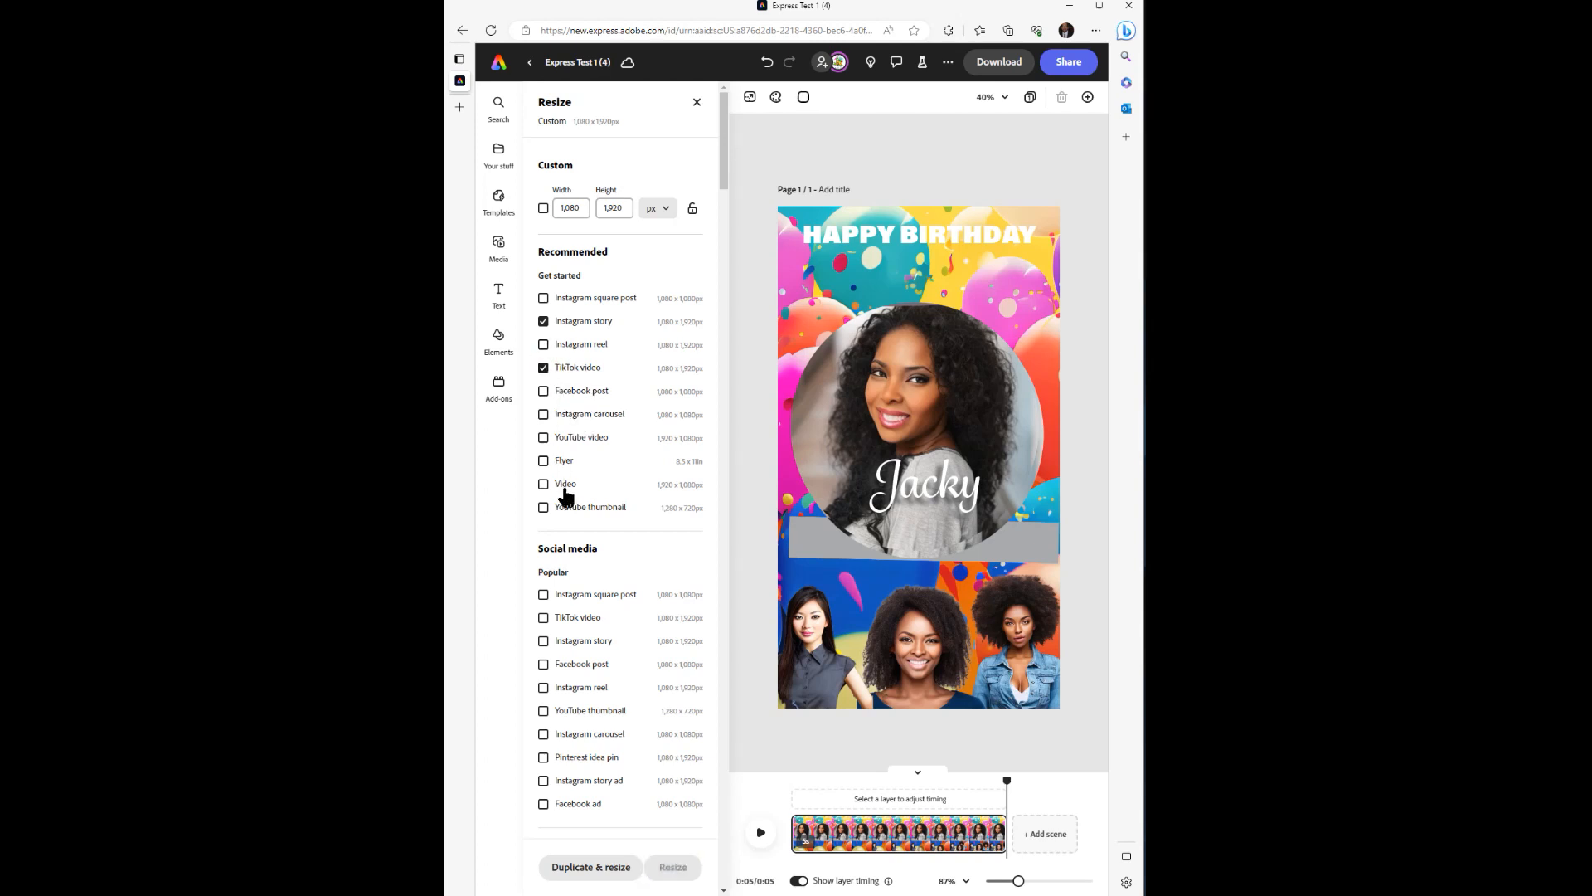
{"action": "left_click", "coordinate": [543, 438]}
{"action": "left_click", "coordinate": [544, 392]}
{"action": "left_click", "coordinate": [596, 868]}
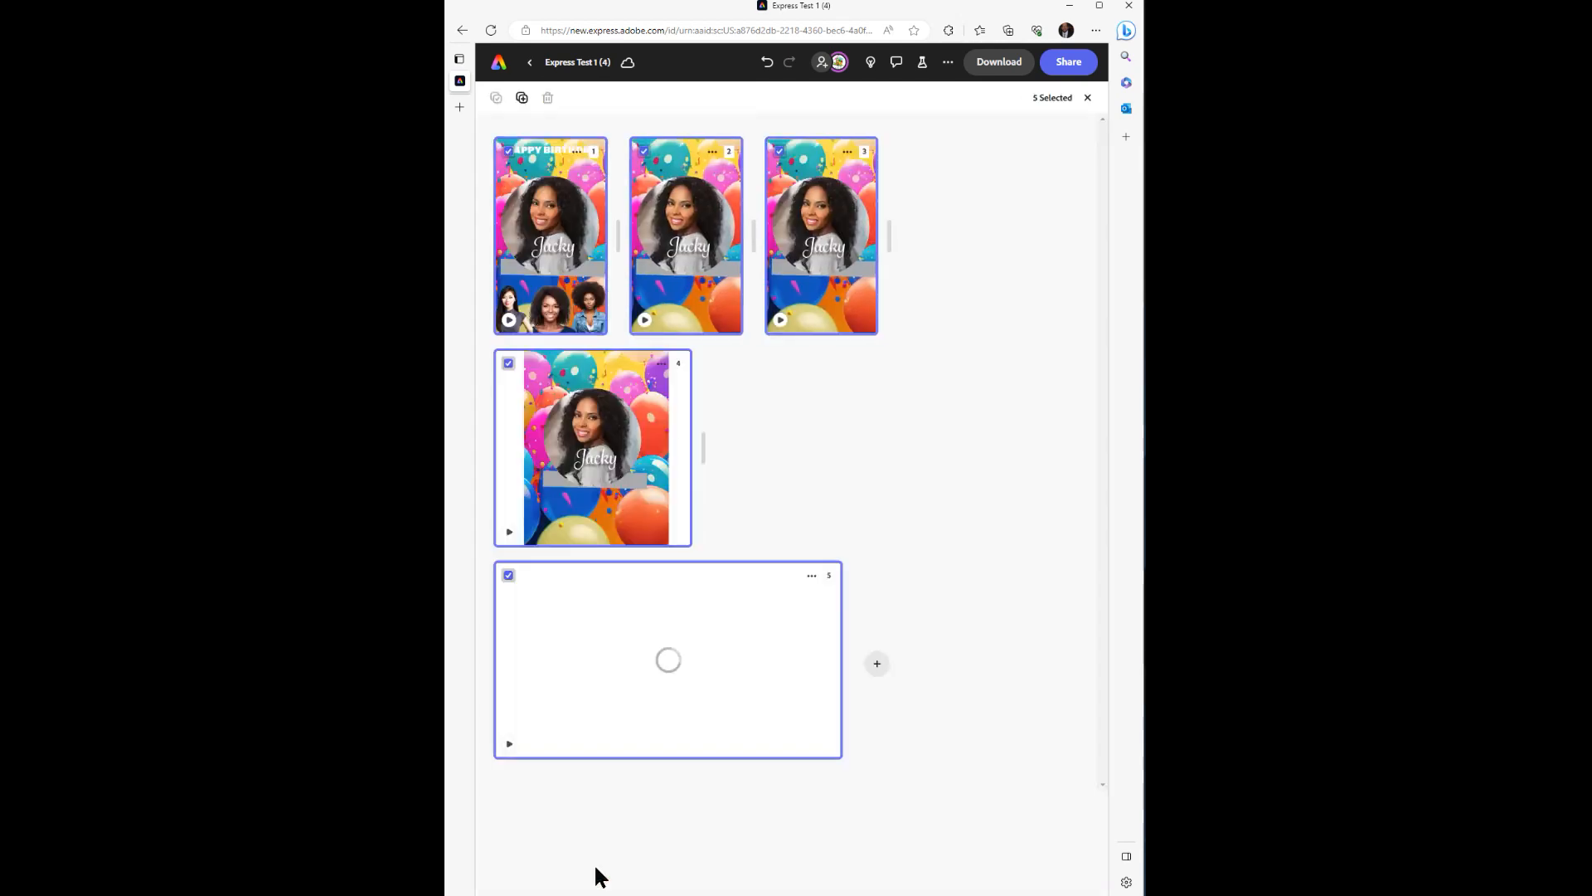